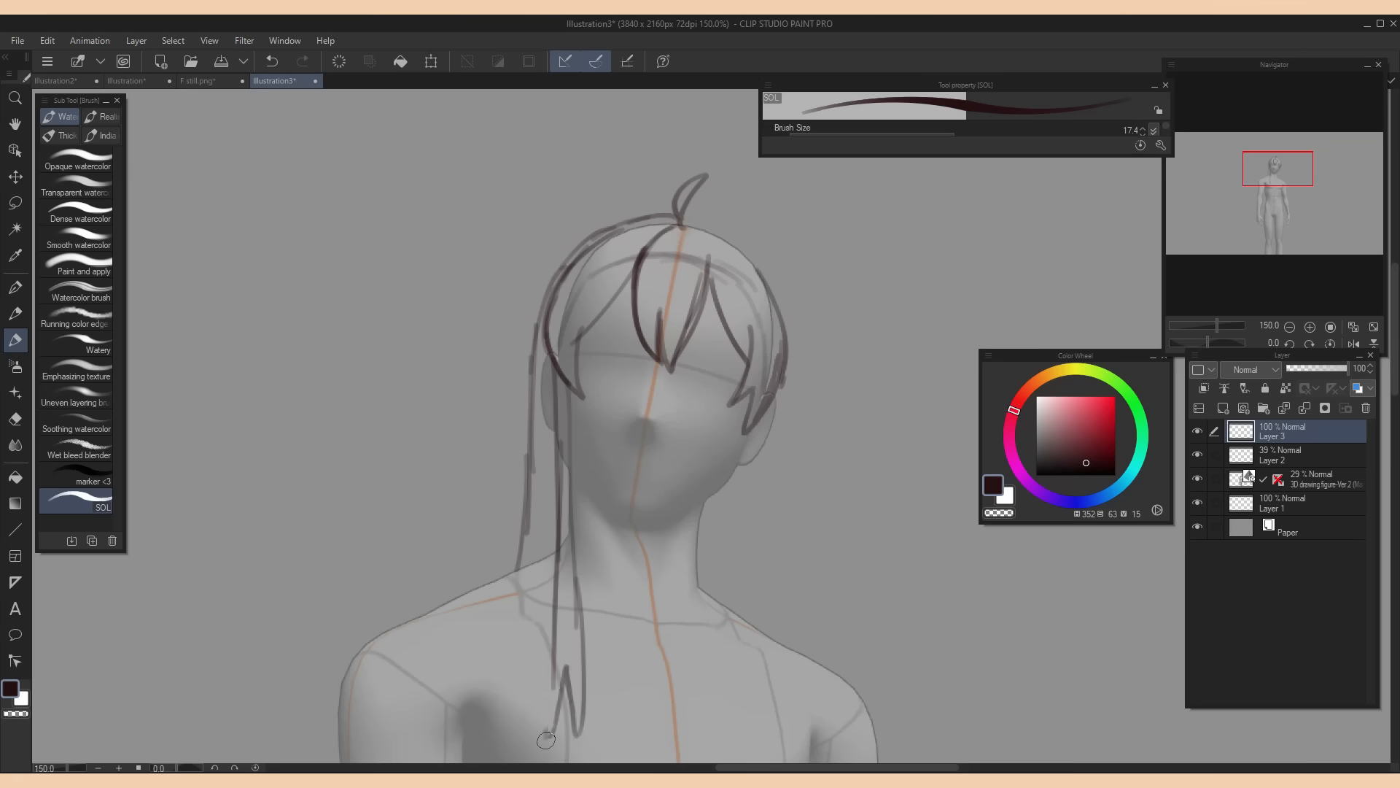
Sketch the outer hair contour over the crown and the long strands falling along both sides of the head
drag(669, 212, 523, 393)
drag(779, 395, 774, 640)
drag(694, 215, 791, 290)
Lower the 3D drawing figure layer's opacity to 13% and Layer 3's opacity to 40%
click(1312, 479)
click(1295, 368)
click(1284, 431)
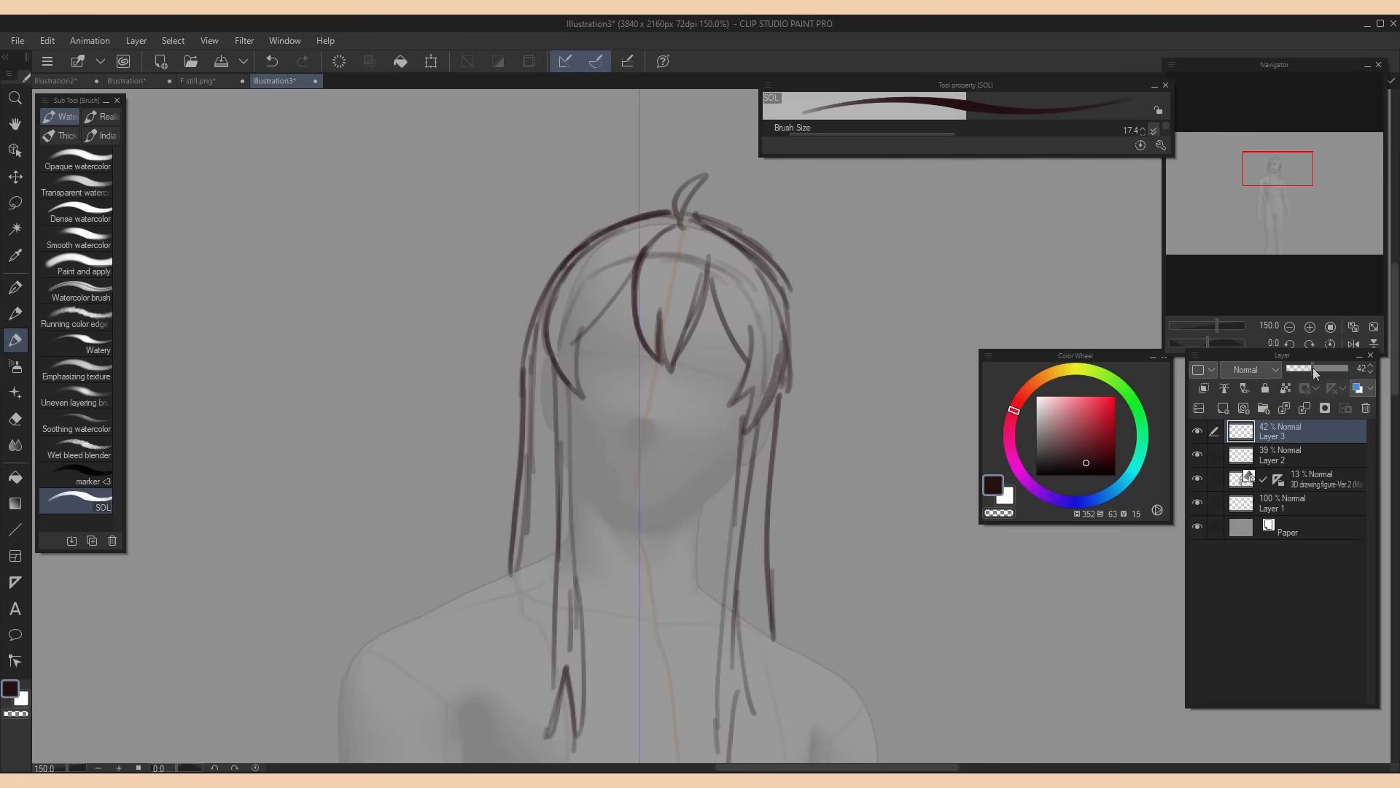
click(1311, 369)
Add a new layer above the faded sketch and redraw the pointed fringe locks across the forehead on it
click(1223, 409)
drag(638, 265, 639, 361)
key(ctrl+z)
click(1313, 504)
drag(670, 222, 661, 360)
drag(708, 255, 674, 373)
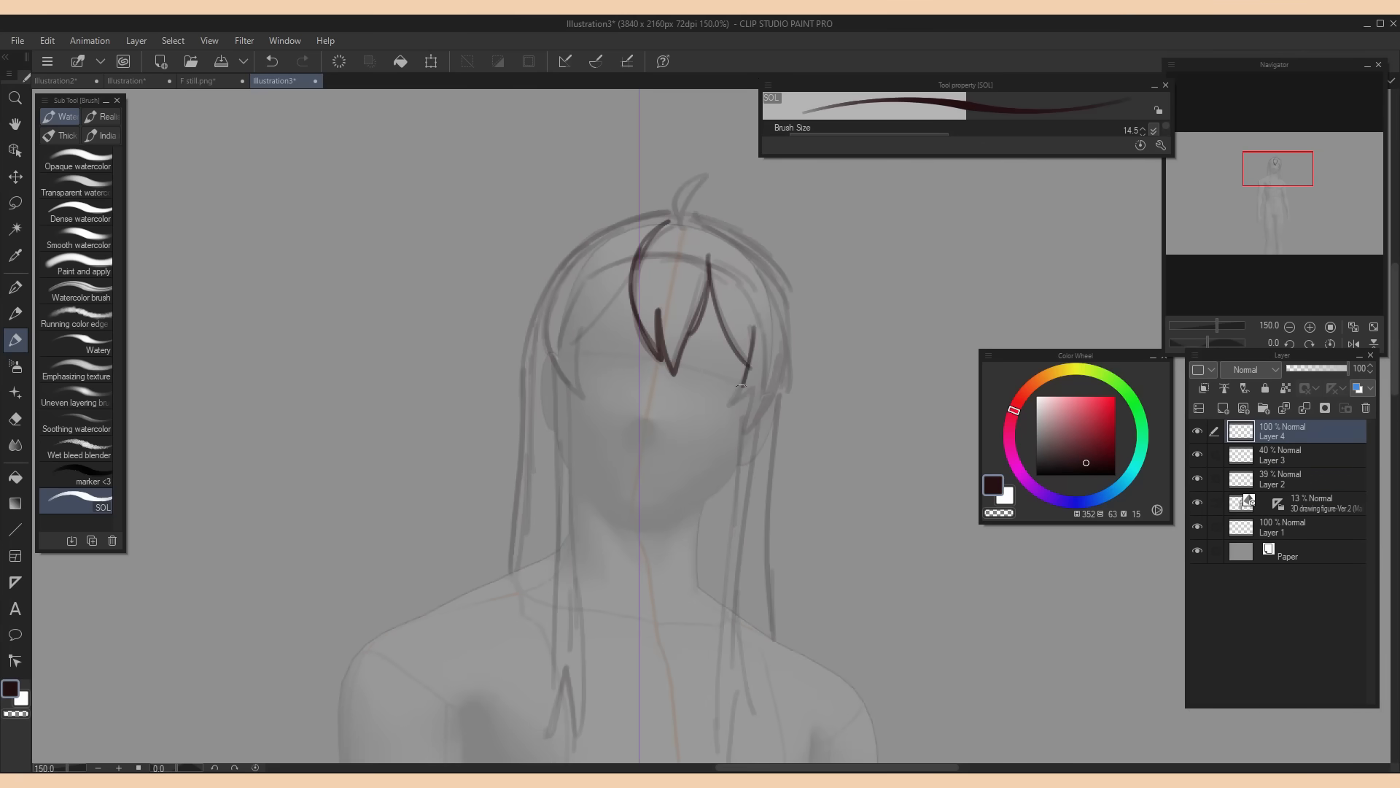
drag(753, 328, 734, 412)
drag(782, 328, 732, 437)
Draw the face-framing locks and long side strands on both sides of the head, following the faded sketch
drag(1278, 169, 1277, 175)
drag(765, 326, 739, 646)
drag(1276, 174, 1276, 167)
drag(585, 314, 568, 402)
drag(675, 241, 570, 325)
drag(572, 318, 534, 607)
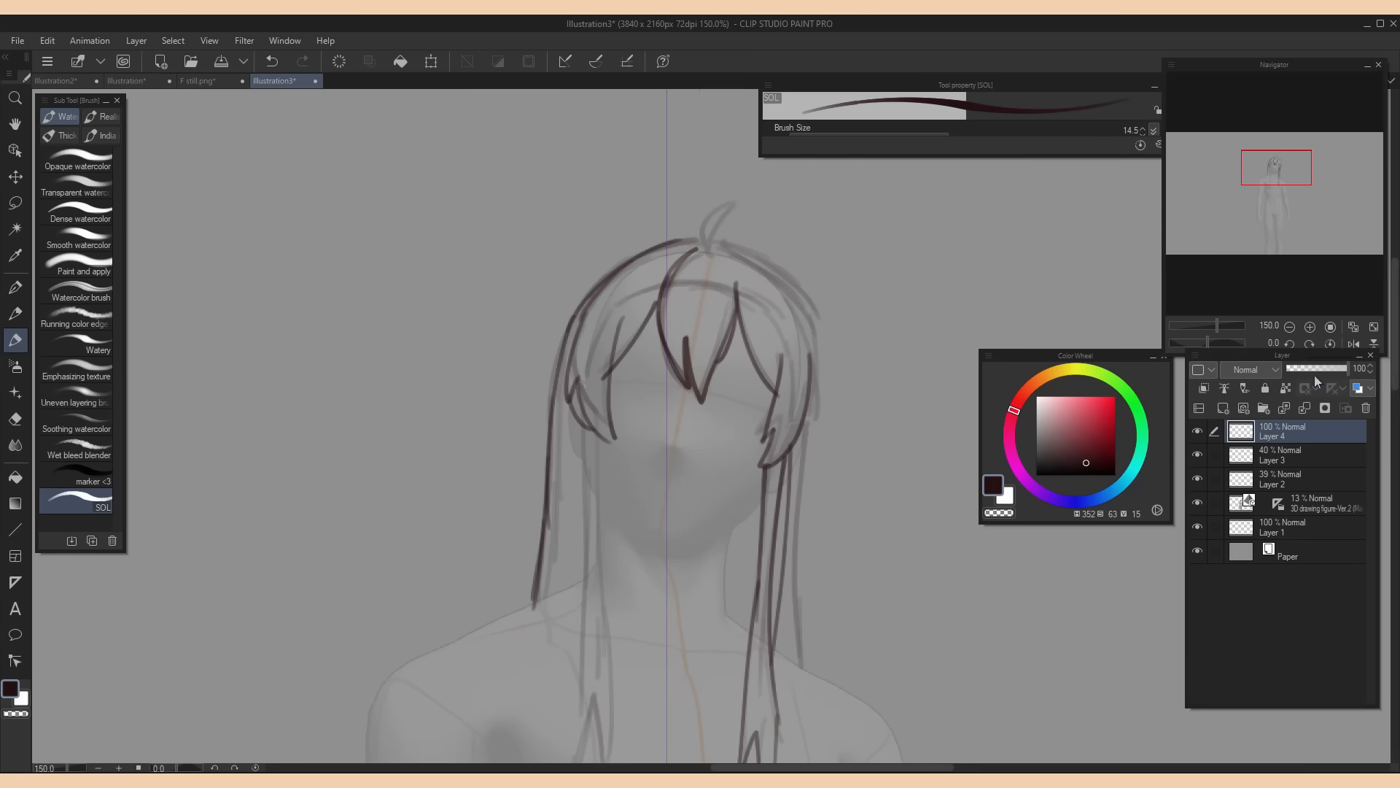
Fade Layer 3 further and finish the crown outline and long inner and outer strands on the top layer
click(1283, 455)
click(1299, 368)
click(1284, 431)
drag(1276, 168, 1276, 171)
drag(599, 379, 609, 722)
drag(675, 185, 812, 281)
mouse_move(737, 194)
mouse_down()
mouse_move(815, 337)
mouse_move(790, 604)
mouse_up()
drag(611, 328, 772, 372)
drag(585, 358, 586, 428)
Sketch the jawline down to the chin and both sides of the neck beneath the hair
drag(601, 441, 649, 488)
drag(762, 436, 662, 495)
drag(618, 470, 614, 520)
drag(718, 479, 704, 555)
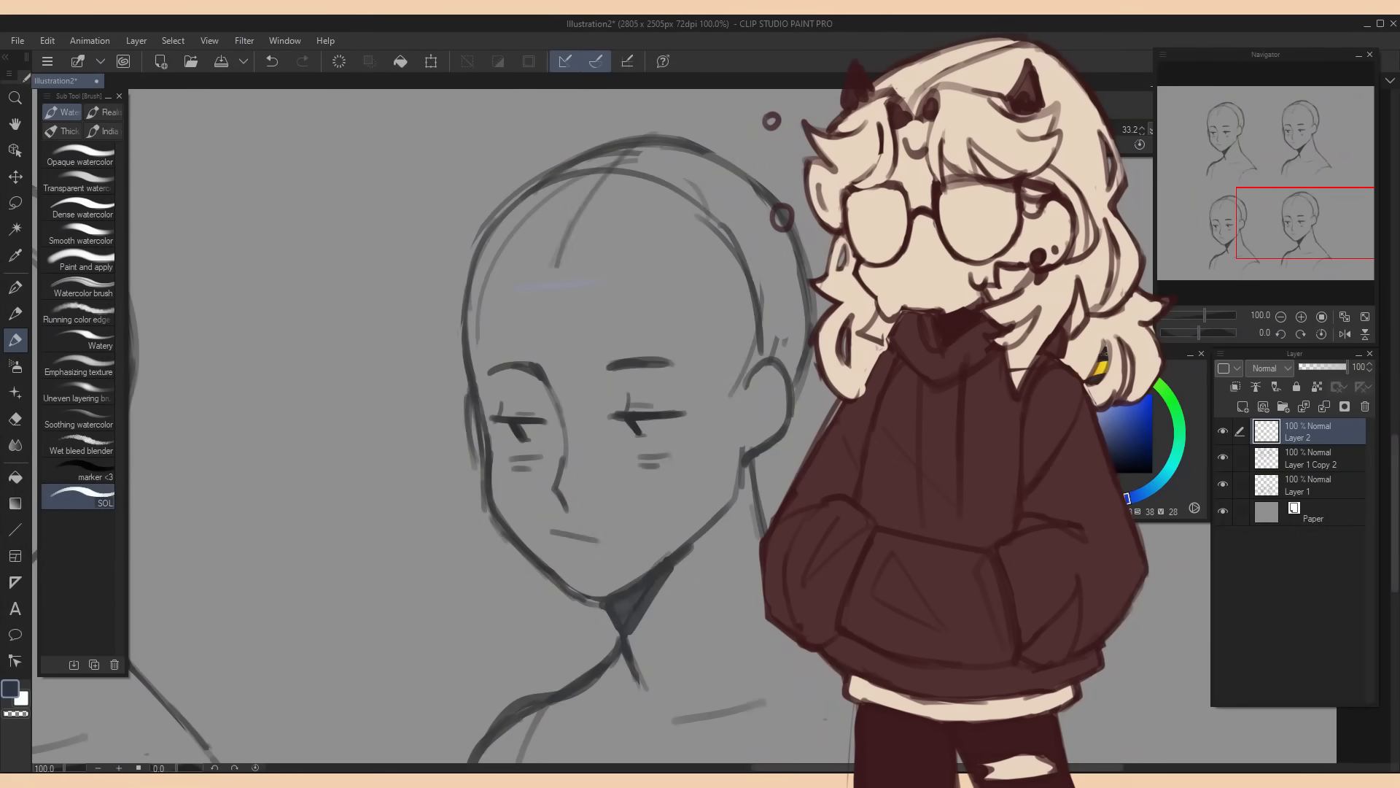
Draw a hairline across the forehead to the ear on the lower-right head, and set Layer 2's opacity to 22%
mouse_move(500, 292)
mouse_down()
mouse_move(653, 287)
mouse_move(685, 304)
mouse_up()
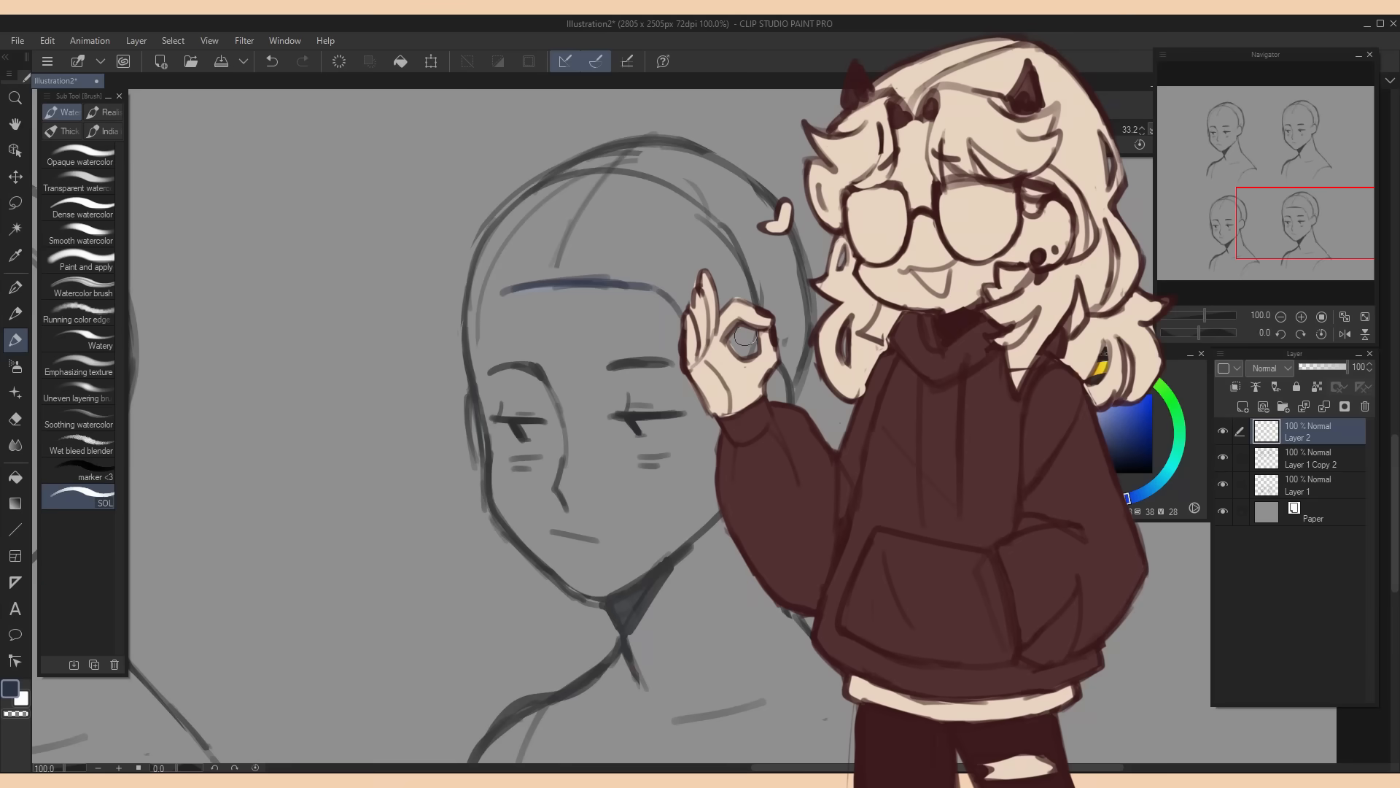
mouse_move(525, 291)
mouse_down()
mouse_move(472, 327)
mouse_move(467, 350)
mouse_up()
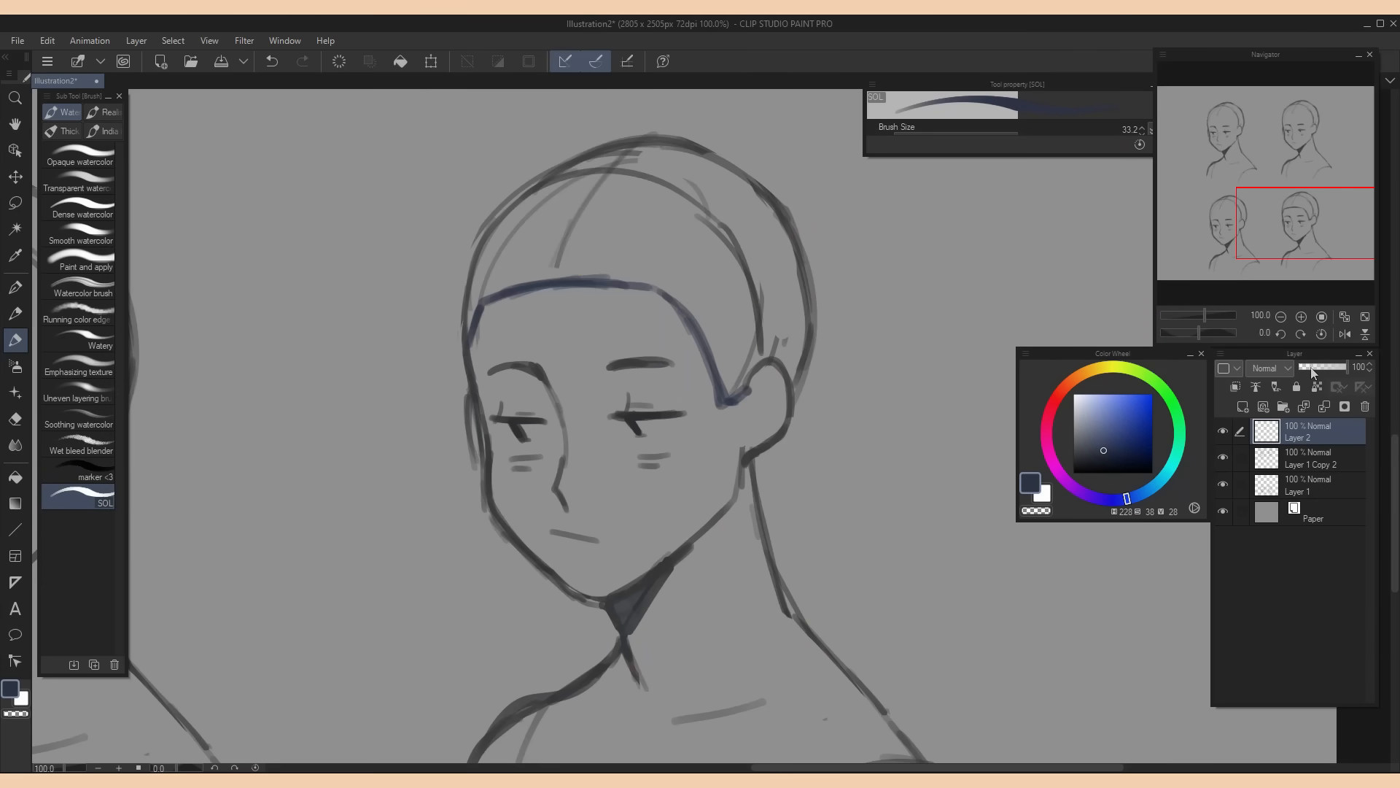
drag(1313, 371, 1307, 369)
Draw matching hairlines across the foreheads of the lower-left, upper-left and upper-right heads
drag(1281, 213, 1204, 213)
mouse_move(550, 334)
mouse_down()
mouse_move(760, 321)
mouse_move(740, 353)
mouse_move(777, 437)
mouse_up()
drag(563, 324, 610, 319)
mouse_move(1261, 204)
mouse_down()
mouse_move(1281, 146)
mouse_move(1266, 120)
mouse_up()
mouse_move(538, 224)
mouse_down()
mouse_move(655, 247)
mouse_move(707, 360)
mouse_move(443, 300)
mouse_move(445, 337)
mouse_up()
drag(1286, 131, 1300, 136)
mouse_move(687, 222)
mouse_down()
mouse_move(584, 240)
mouse_move(775, 261)
mouse_up()
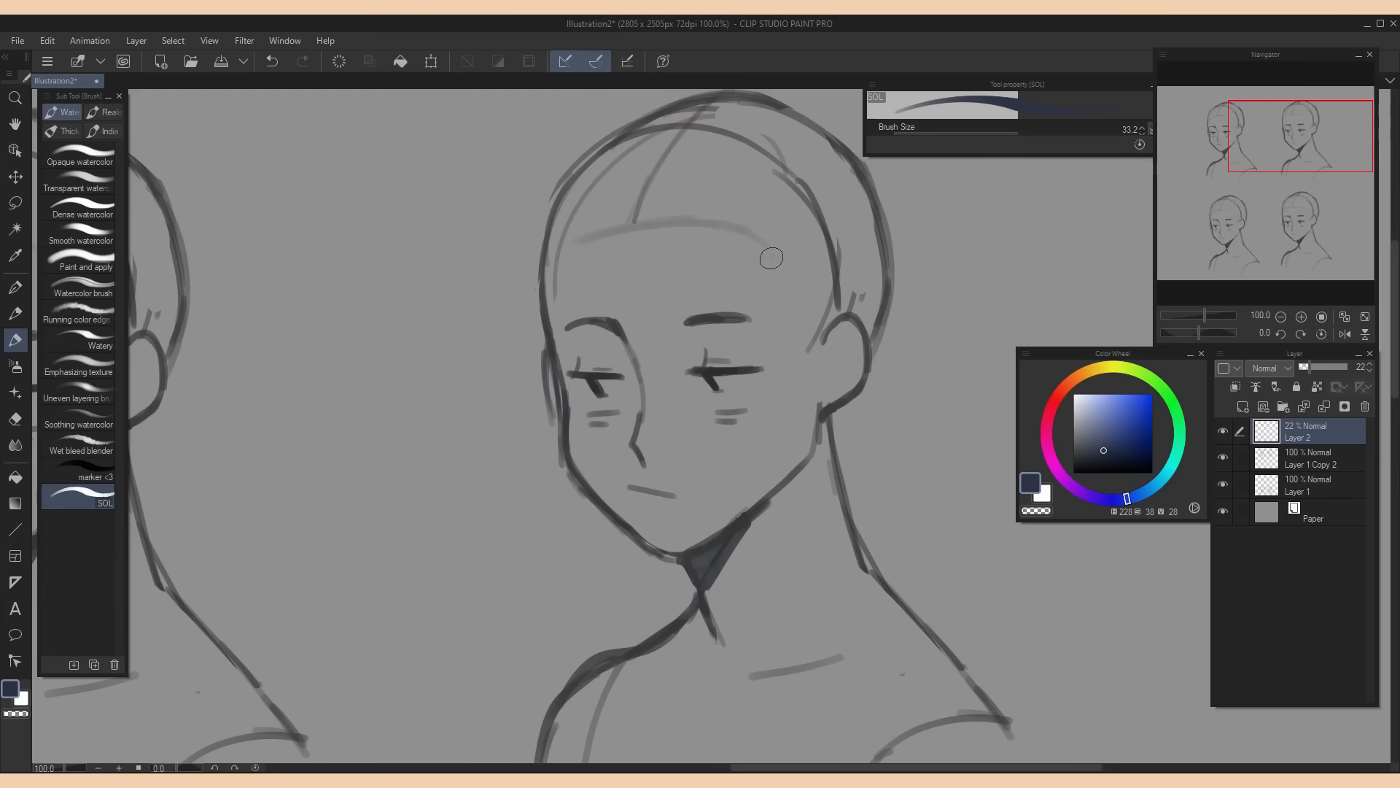
click(1300, 316)
click(1281, 316)
click(1282, 317)
drag(1319, 163, 1300, 227)
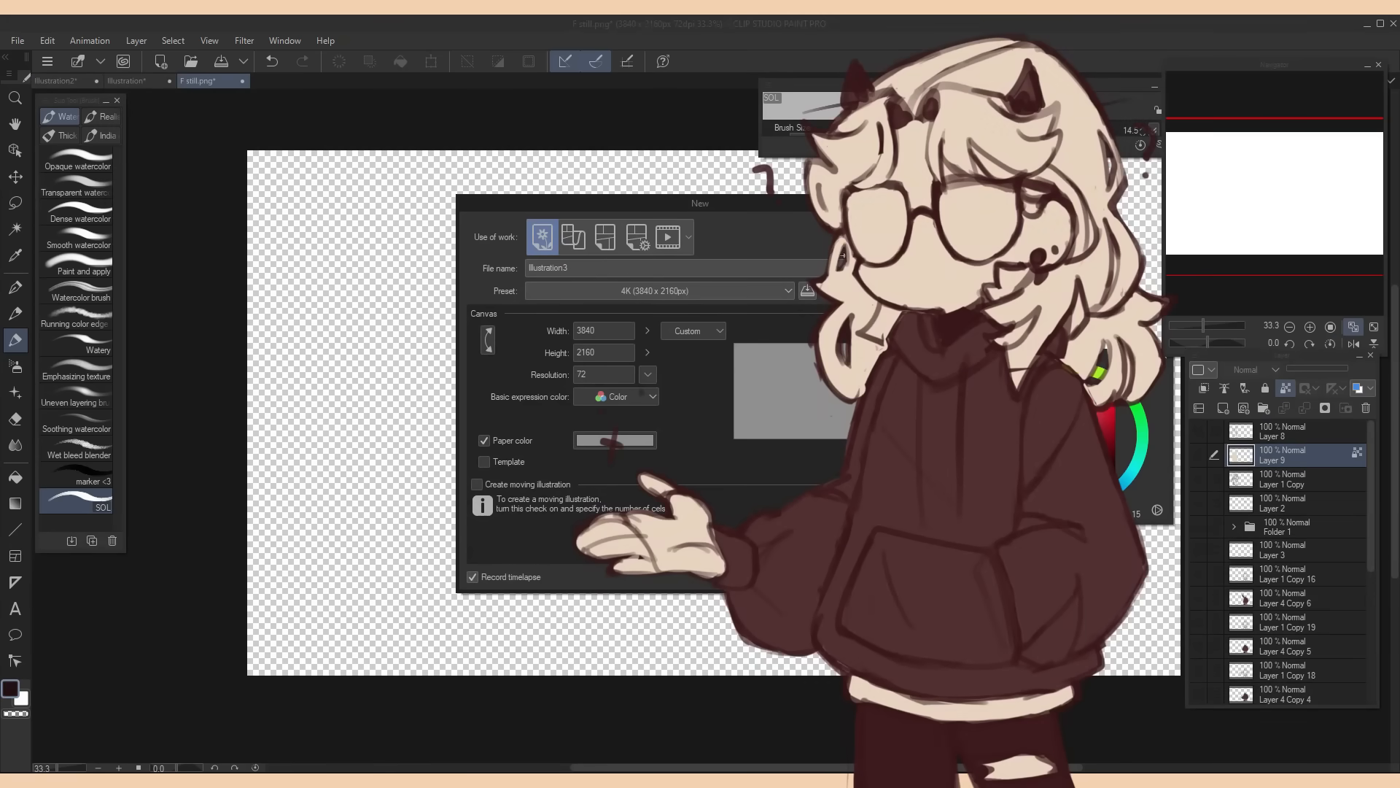
Set the new illustration's paper color to a medium grey, hex 686868
drag(945, 197, 956, 118)
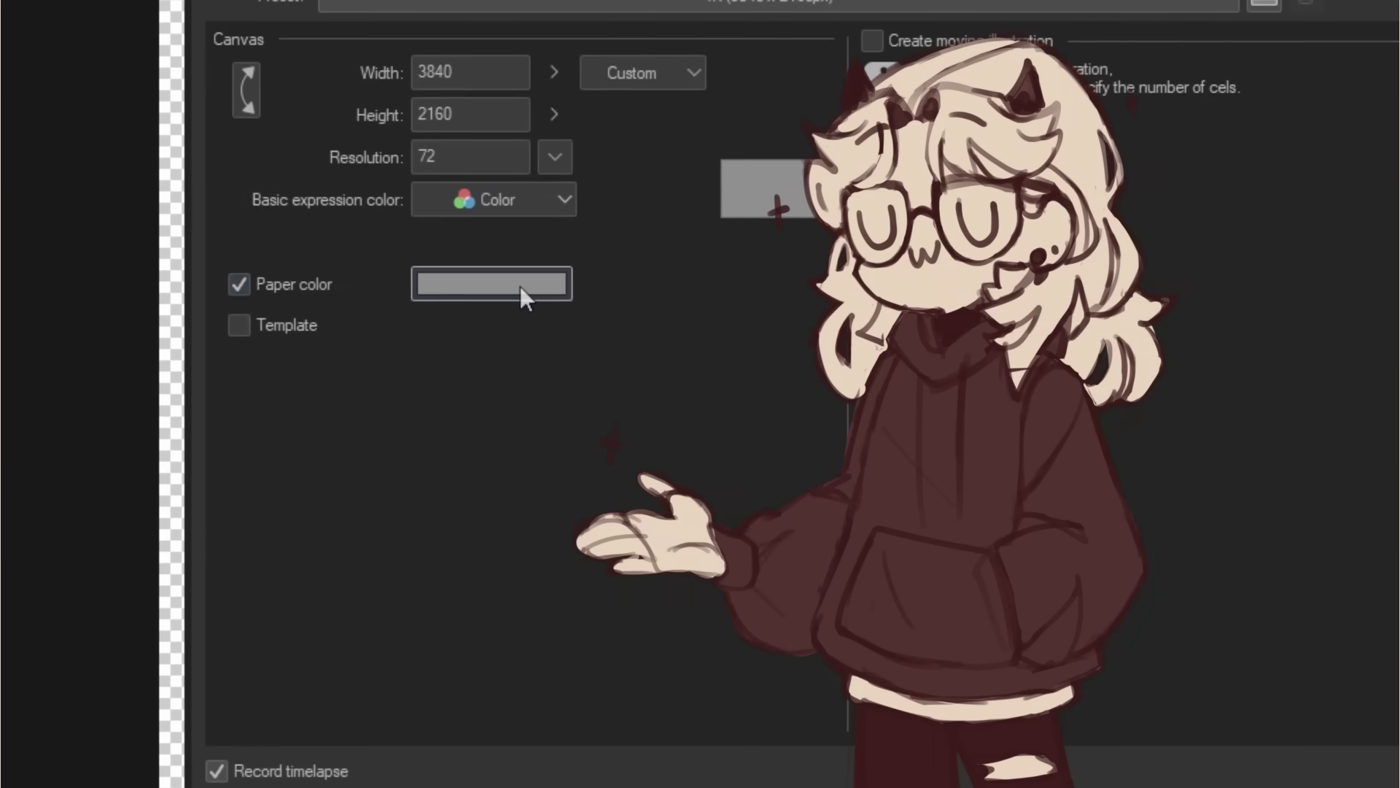
click(524, 295)
click(704, 390)
mouse_move(705, 390)
mouse_down()
mouse_move(706, 306)
mouse_move(682, 446)
mouse_move(683, 416)
mouse_move(685, 435)
mouse_up()
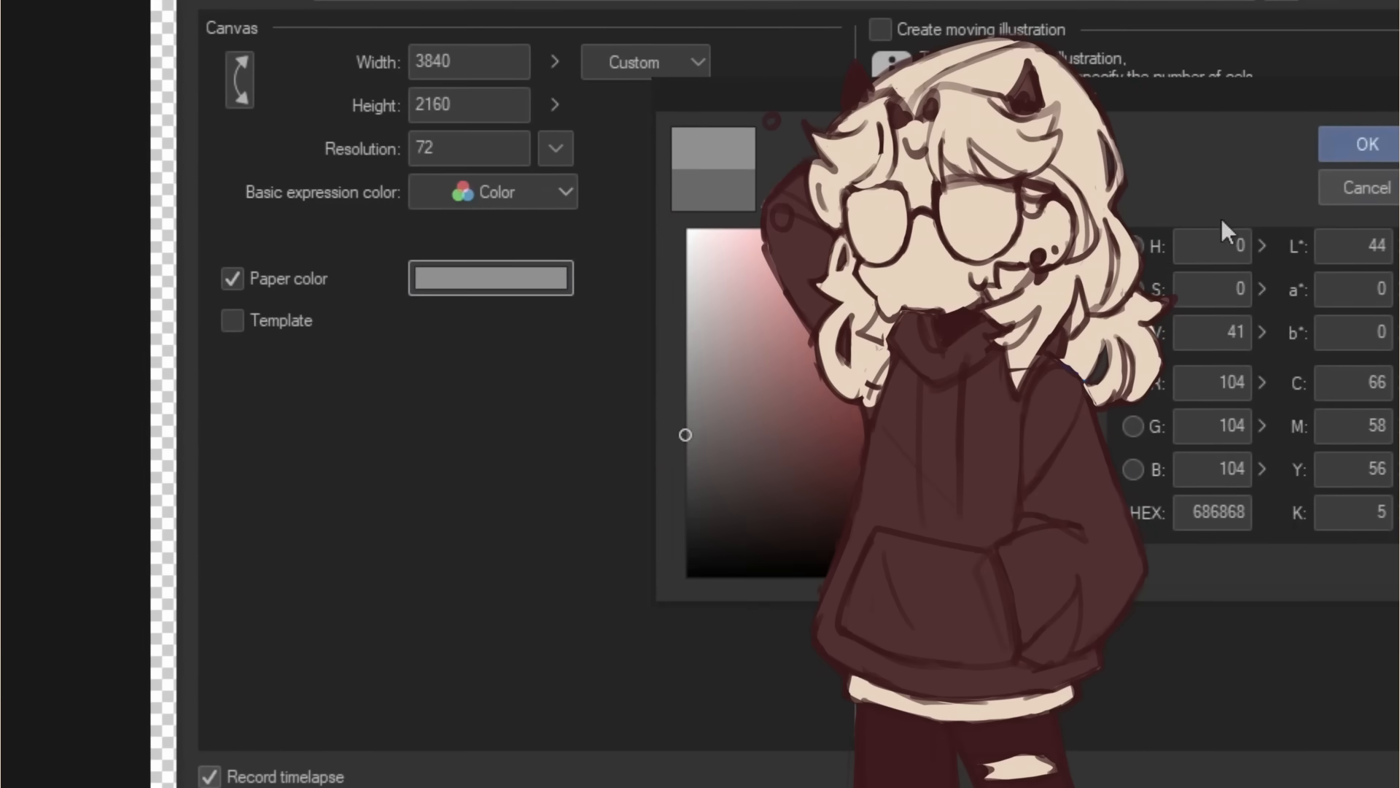
click(1362, 147)
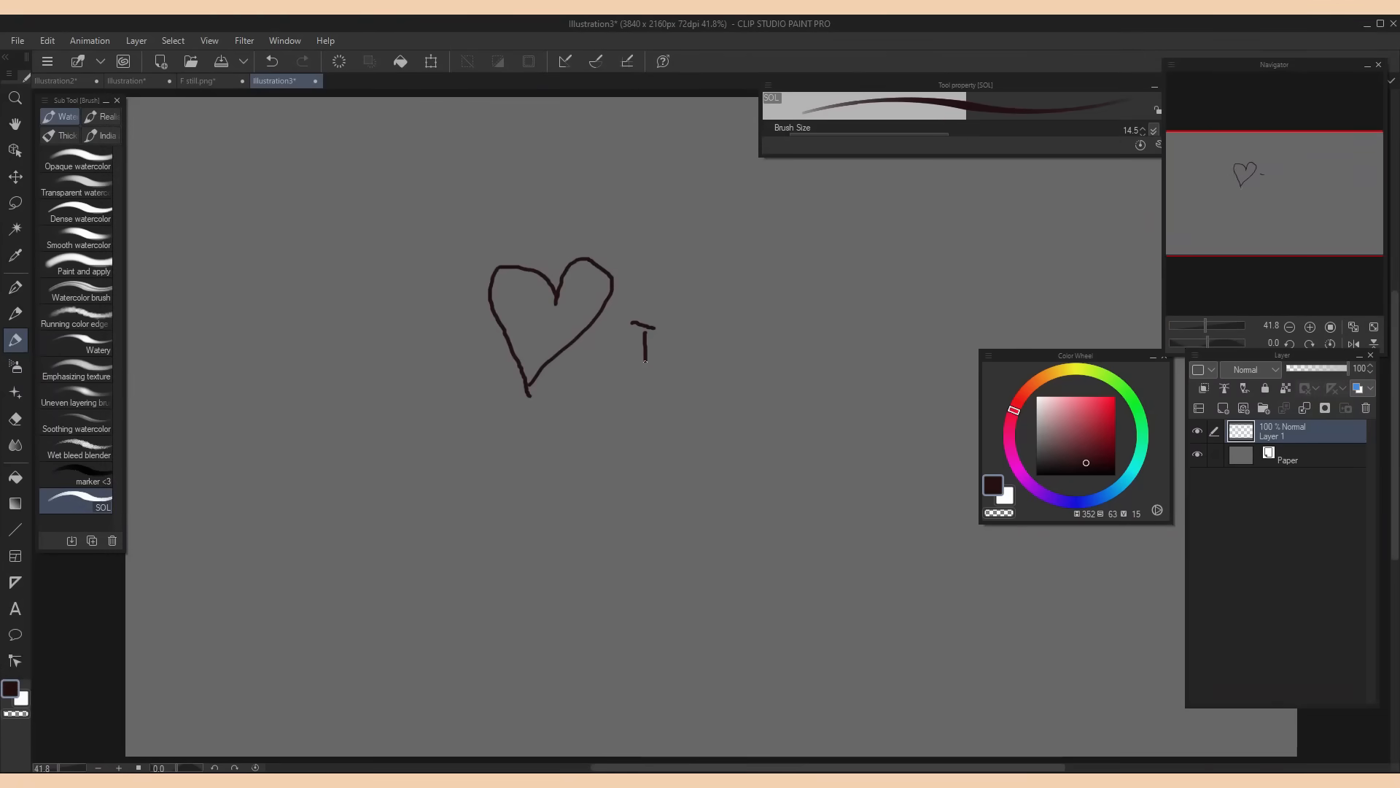
Handwrite lettering beside and below the heart doodle on the new grey canvas
drag(633, 372, 663, 371)
drag(704, 334, 716, 370)
mouse_move(719, 350)
mouse_down()
mouse_move(766, 368)
mouse_move(799, 361)
mouse_up()
mouse_move(644, 438)
mouse_down()
mouse_move(696, 419)
mouse_move(725, 456)
mouse_up()
drag(764, 447, 787, 415)
mouse_move(791, 423)
mouse_down()
mouse_move(823, 402)
mouse_move(838, 428)
mouse_up()
click(857, 388)
click(866, 414)
drag(877, 376, 879, 388)
drag(881, 375, 894, 424)
click(18, 40)
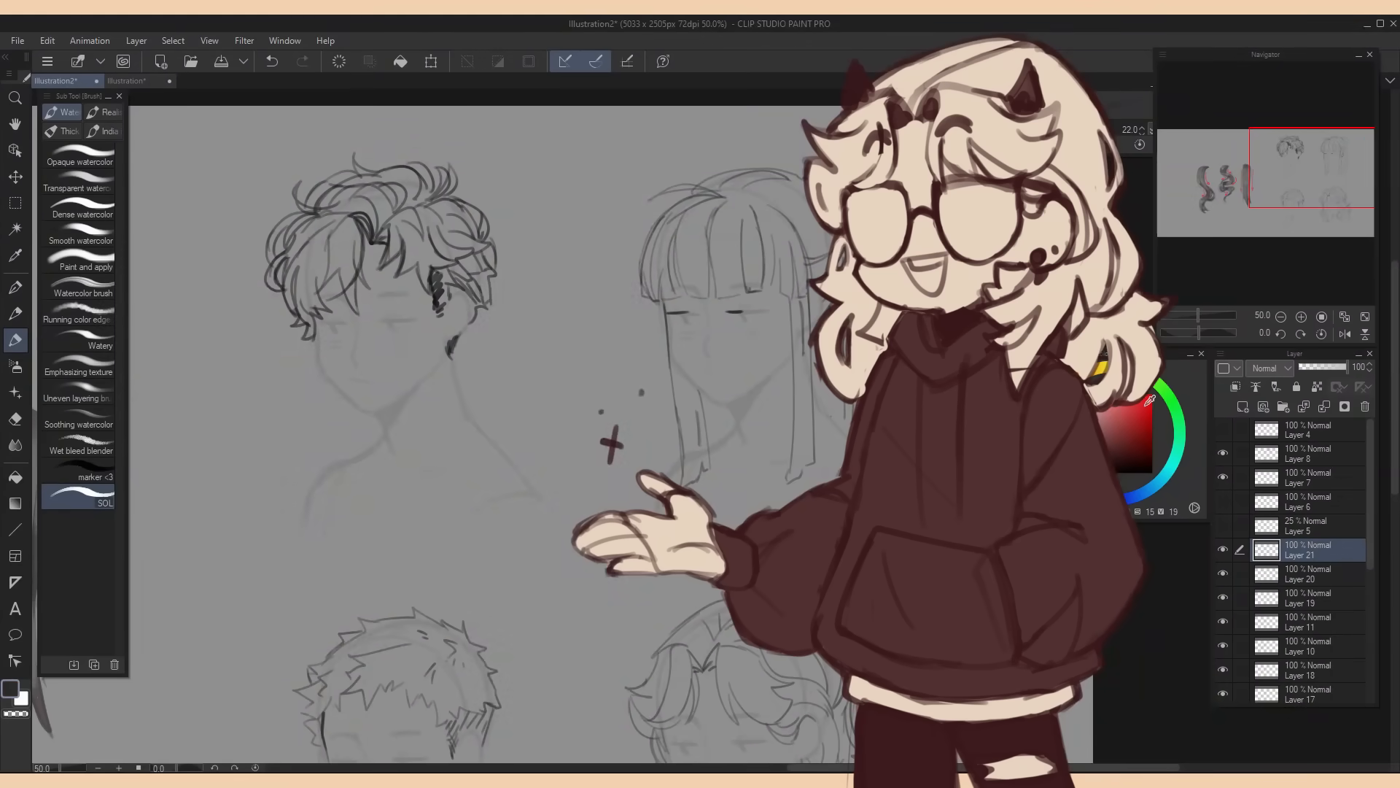
Draw red hair-flow arrows over the fringe and swept-back hair of the ponytail head, and over the curly-haired head
mouse_move(728, 198)
mouse_down()
mouse_move(754, 233)
mouse_move(669, 228)
mouse_up()
drag(757, 195, 794, 179)
drag(758, 194, 812, 274)
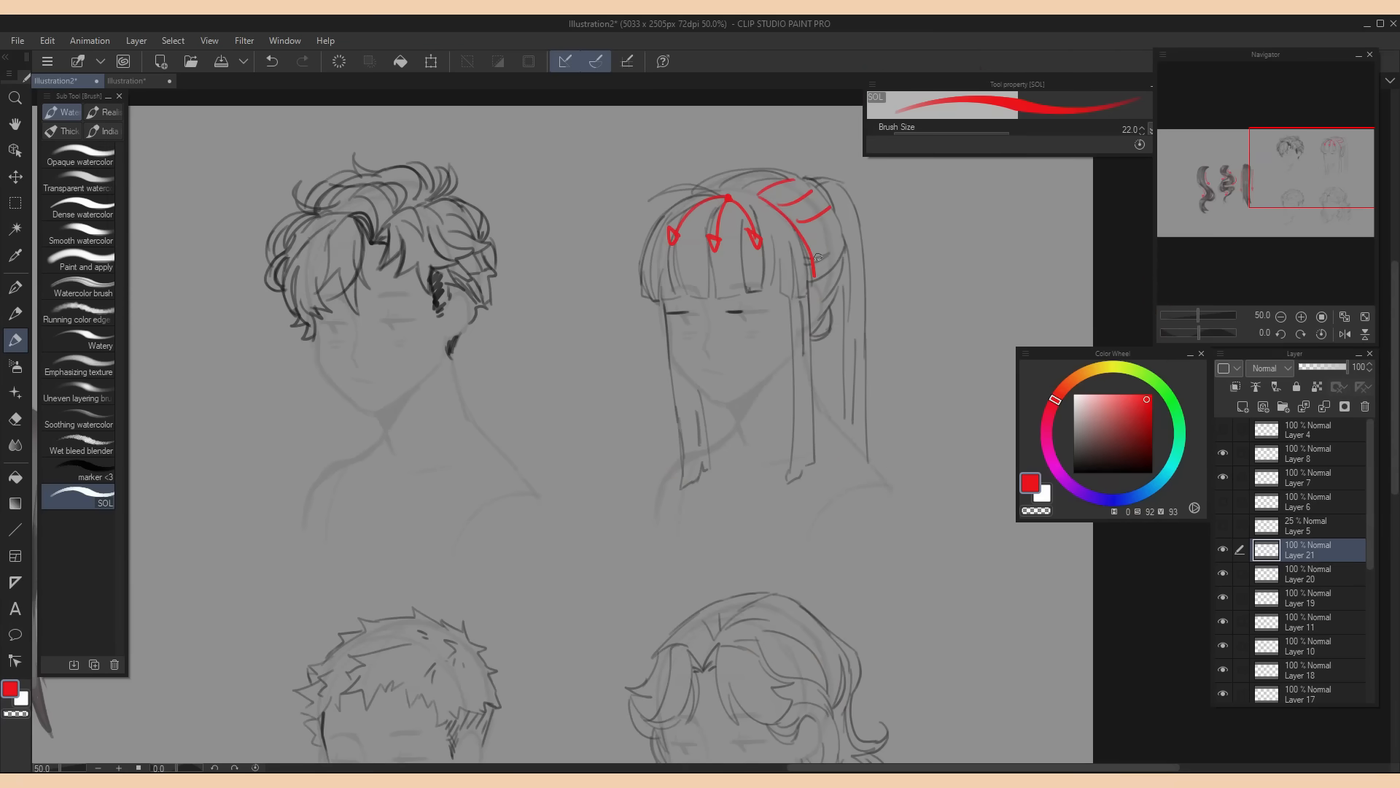
drag(382, 226, 429, 199)
drag(372, 235, 375, 203)
Draw red hair-flow arrows from the parting down the waves of the lower-right wavy-haired head
scroll(477, 389, down, 5)
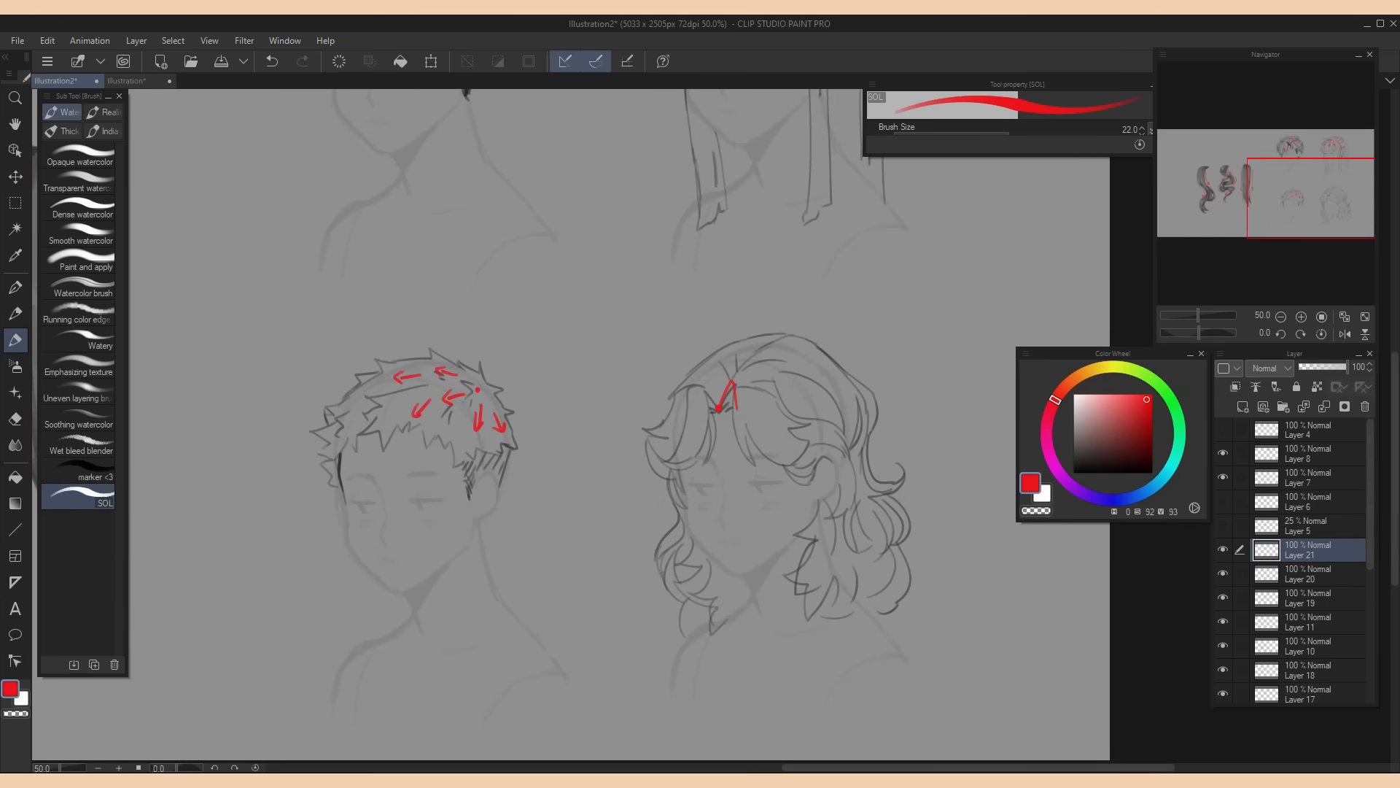
mouse_move(717, 406)
mouse_down()
mouse_move(687, 437)
mouse_move(767, 346)
mouse_move(824, 394)
mouse_up()
mouse_move(802, 456)
mouse_down()
mouse_move(850, 442)
mouse_move(854, 455)
mouse_up()
drag(844, 473, 831, 524)
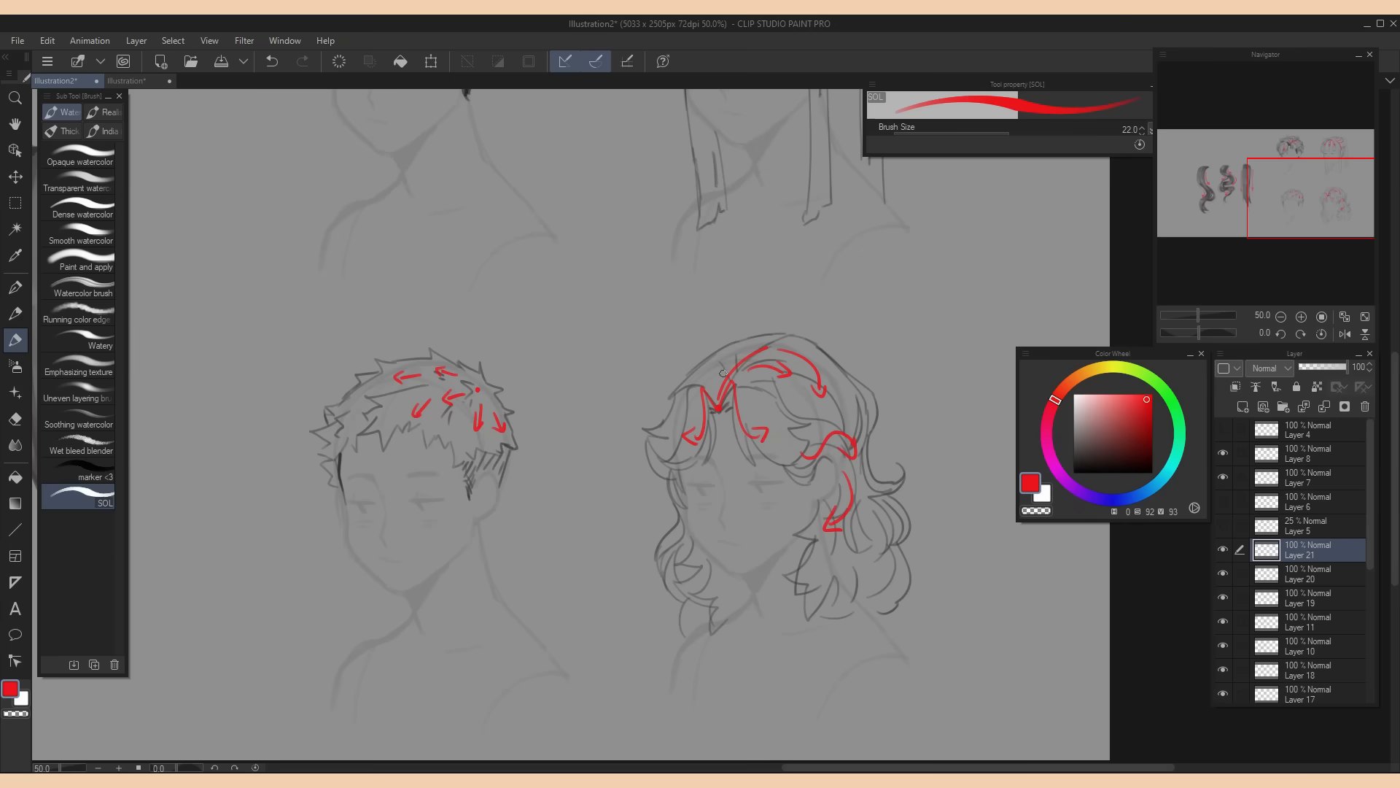
Hide the red arrow layer, Layer 21, and raise the opacity of the head sketches on Layer 1 to 99%
drag(1328, 198, 1329, 194)
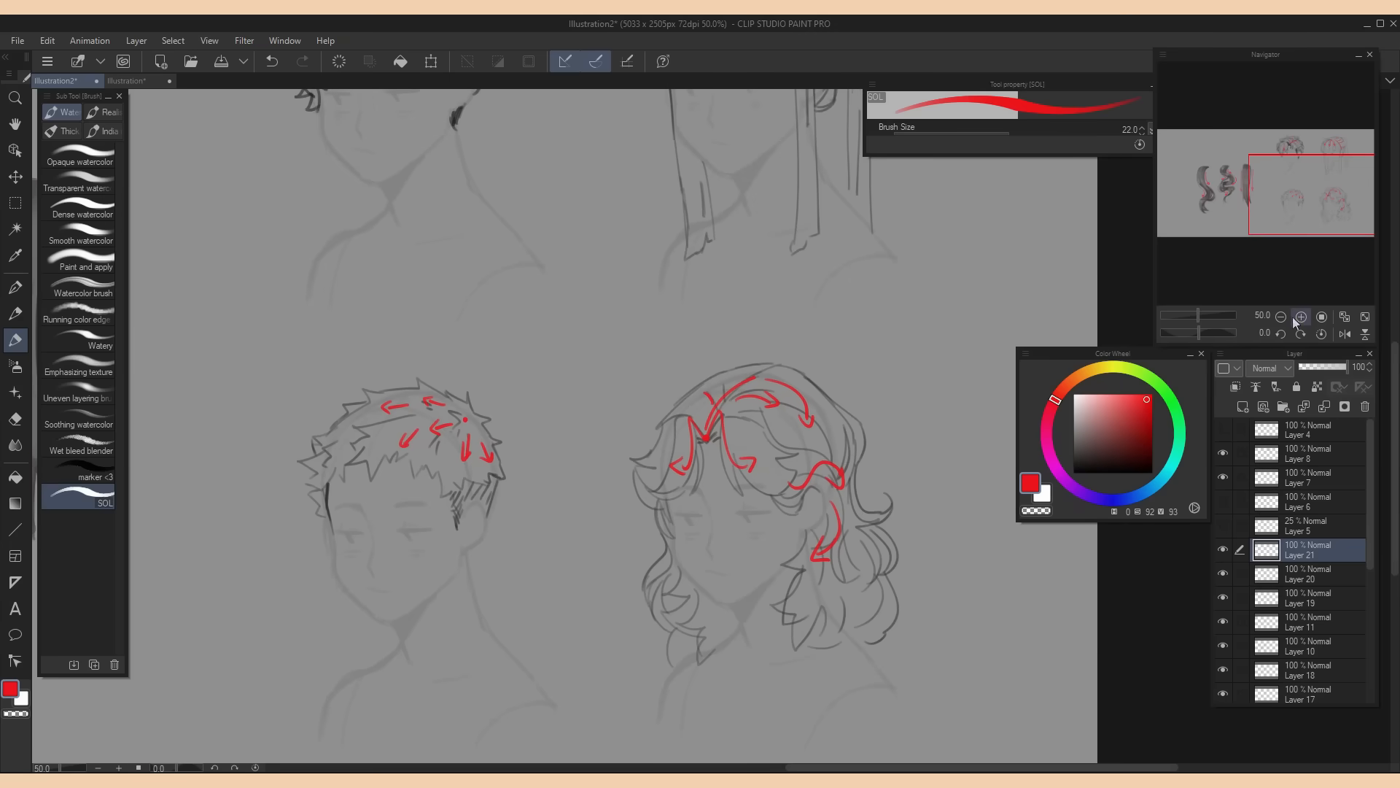
click(1222, 550)
drag(1371, 523, 1371, 660)
click(1319, 667)
drag(1319, 367, 1346, 367)
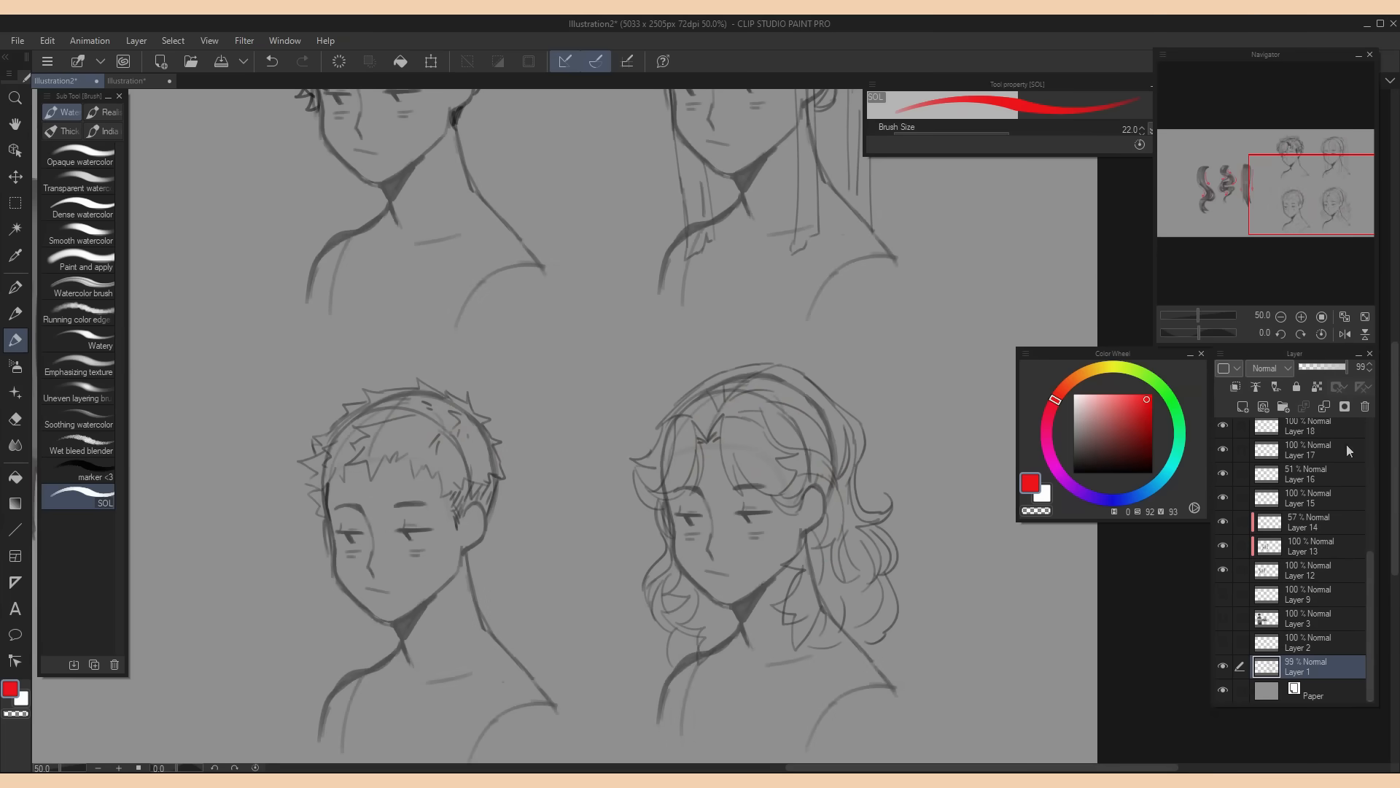
Erase the bald-head construction lines underneath the short spiky hair of the lower-left head
click(15, 418)
mouse_move(332, 440)
mouse_down()
mouse_move(324, 482)
mouse_move(365, 411)
mouse_move(438, 380)
mouse_up()
drag(359, 467, 393, 423)
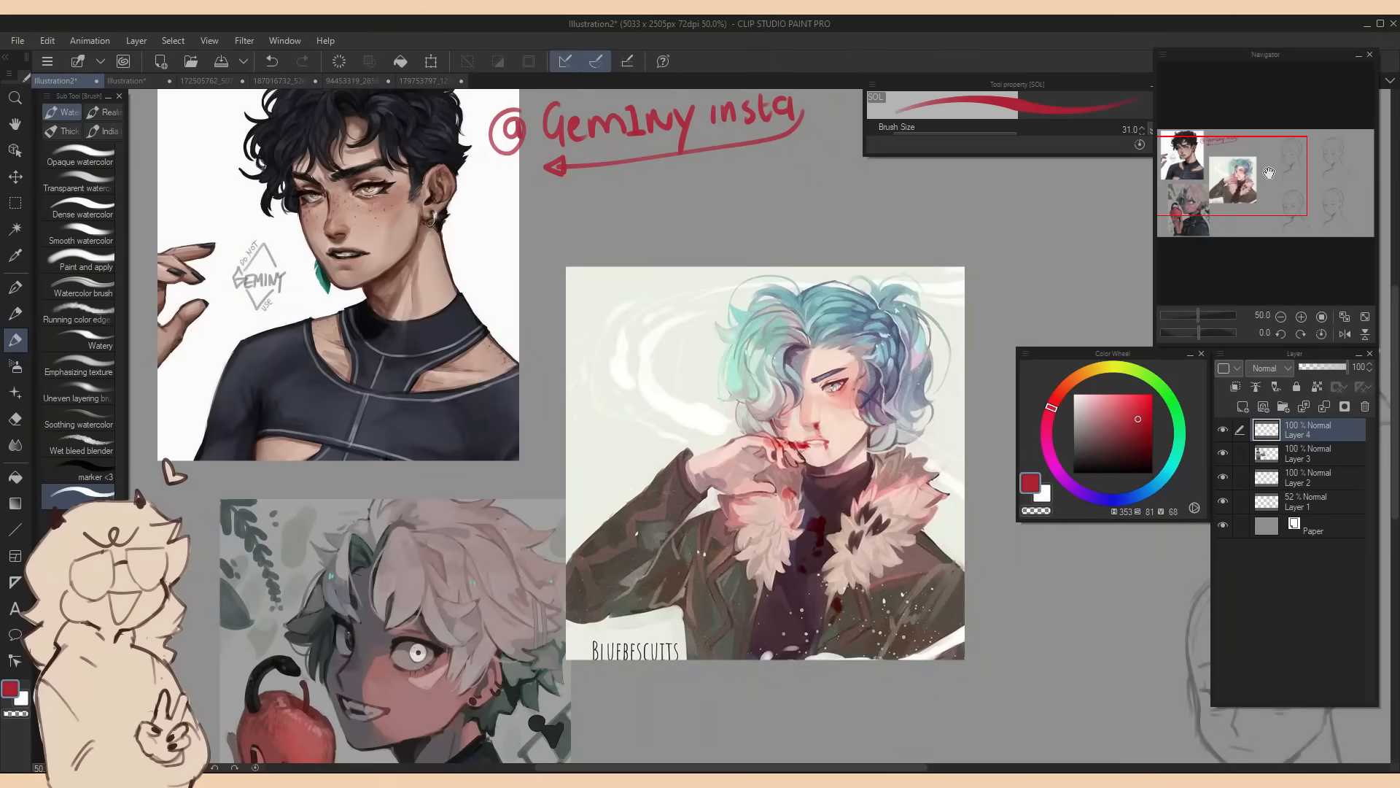
Add a new layer and mark the black-haired portrait's hair origin with a red dot and a parting line backwards
mouse_move(1269, 173)
mouse_down()
mouse_move(1250, 188)
mouse_move(1248, 166)
mouse_up()
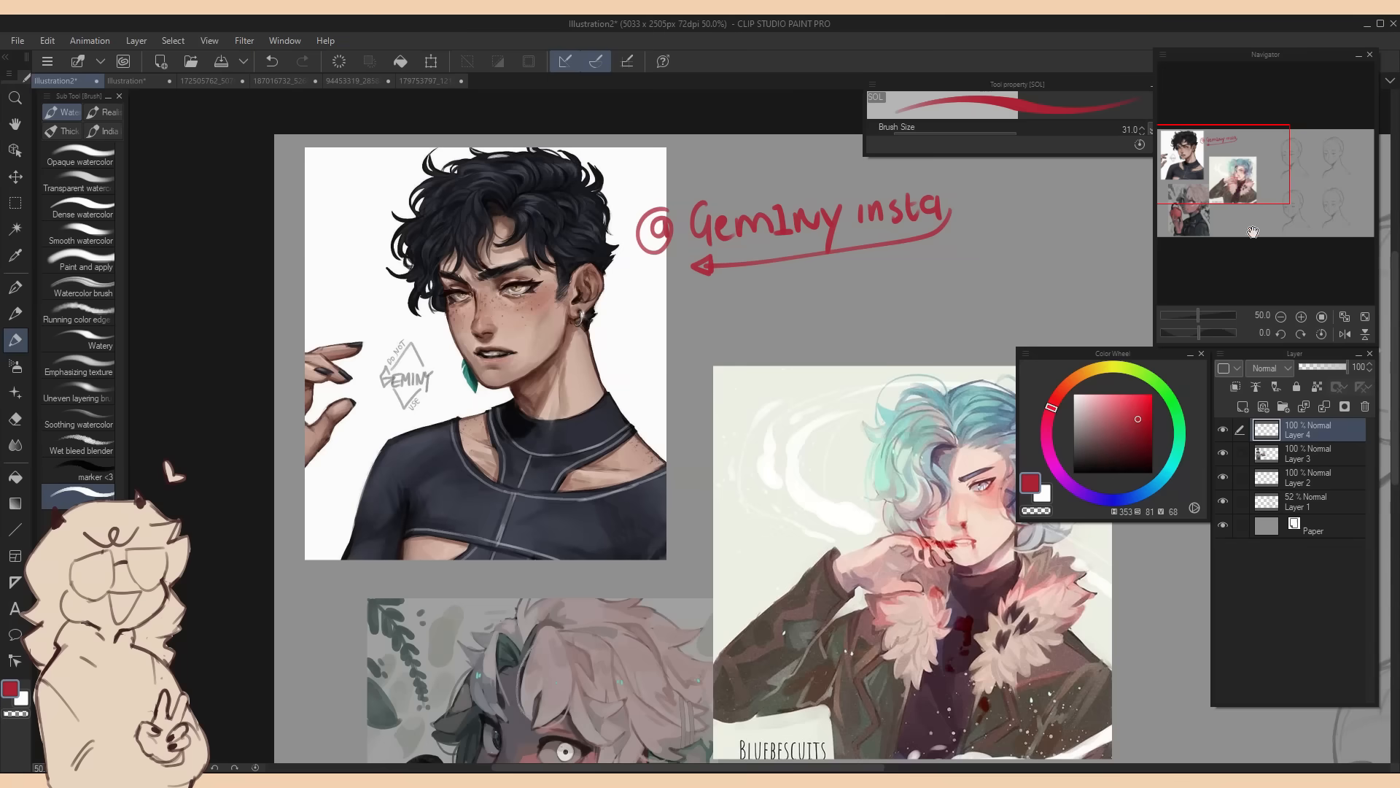
key(ctrl+shift+n)
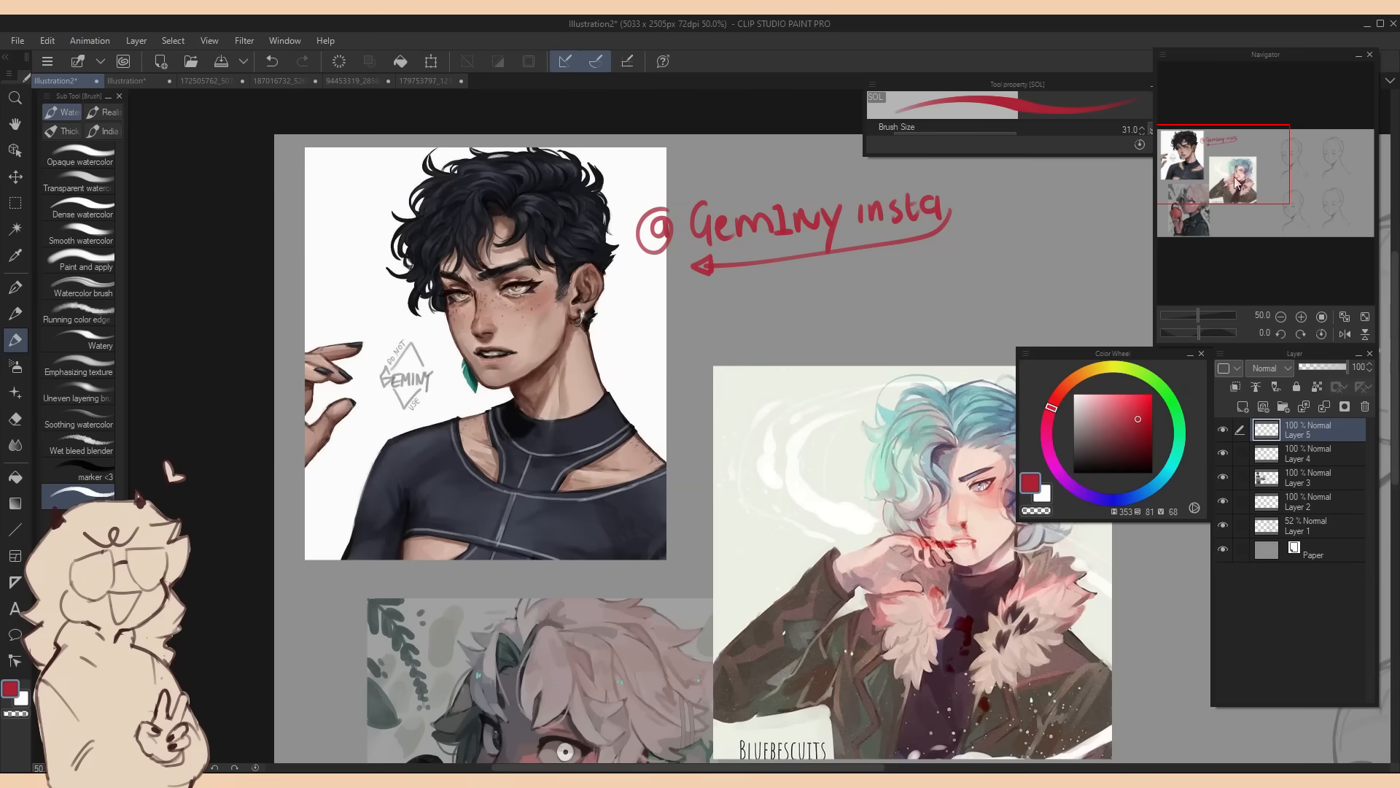
drag(1238, 177, 1232, 168)
click(1301, 316)
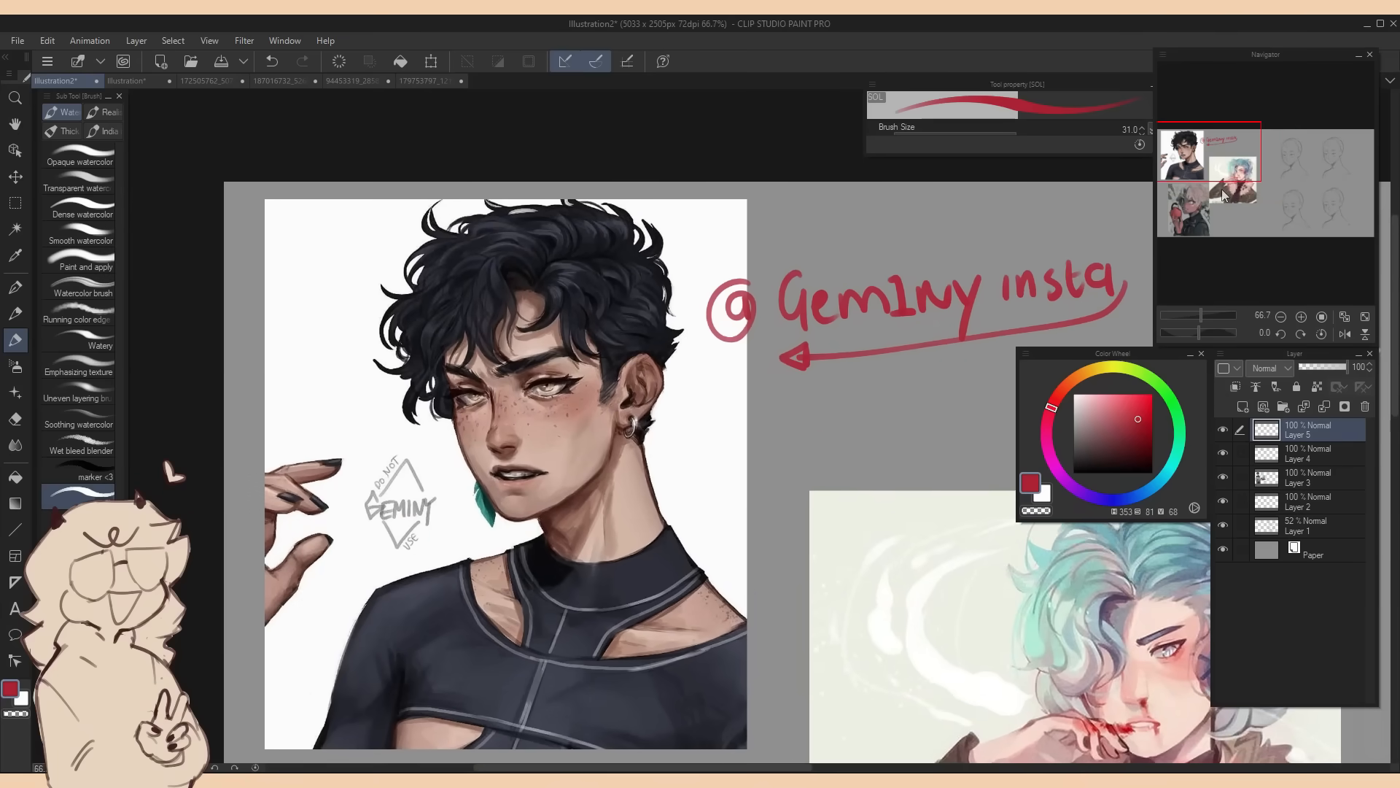
drag(1218, 140, 1221, 142)
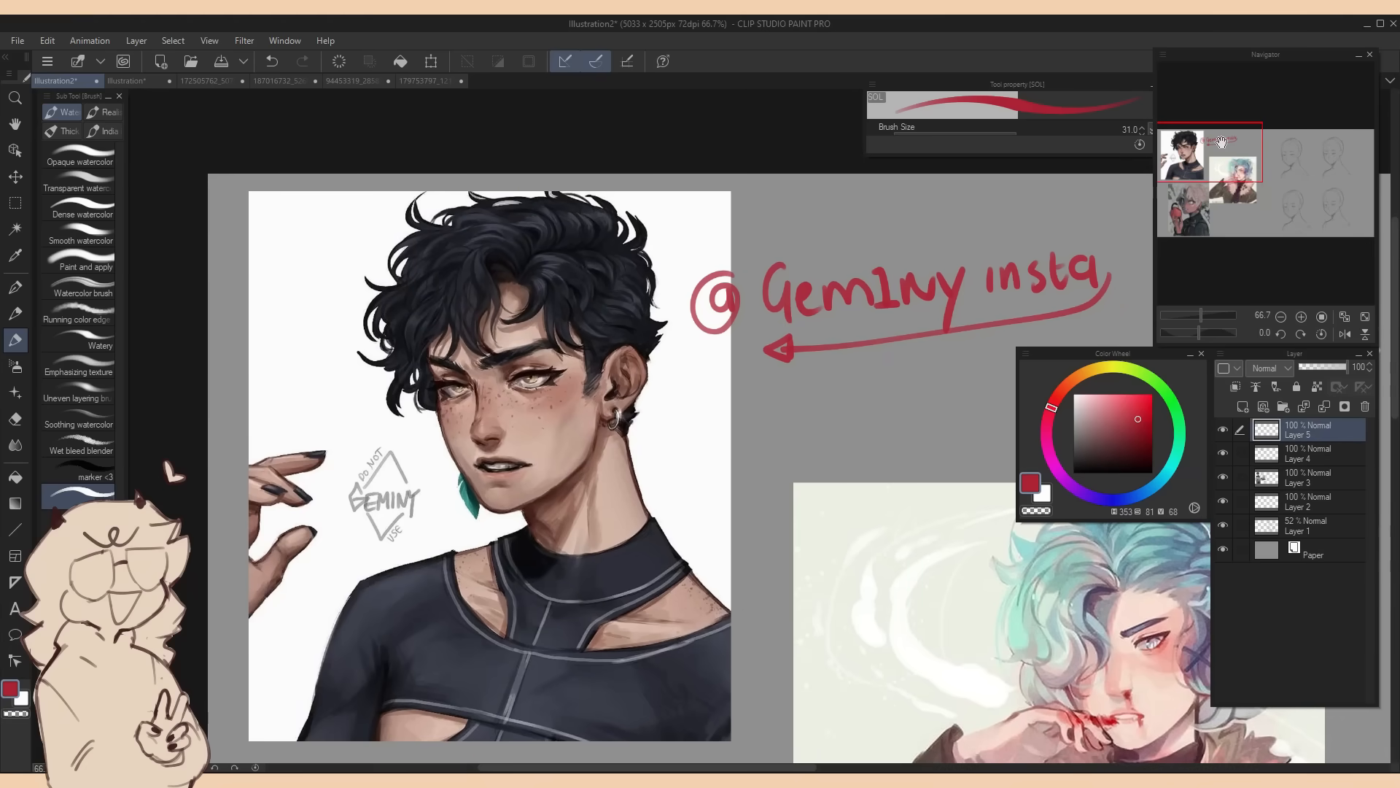
click(1301, 316)
drag(1219, 158, 1213, 155)
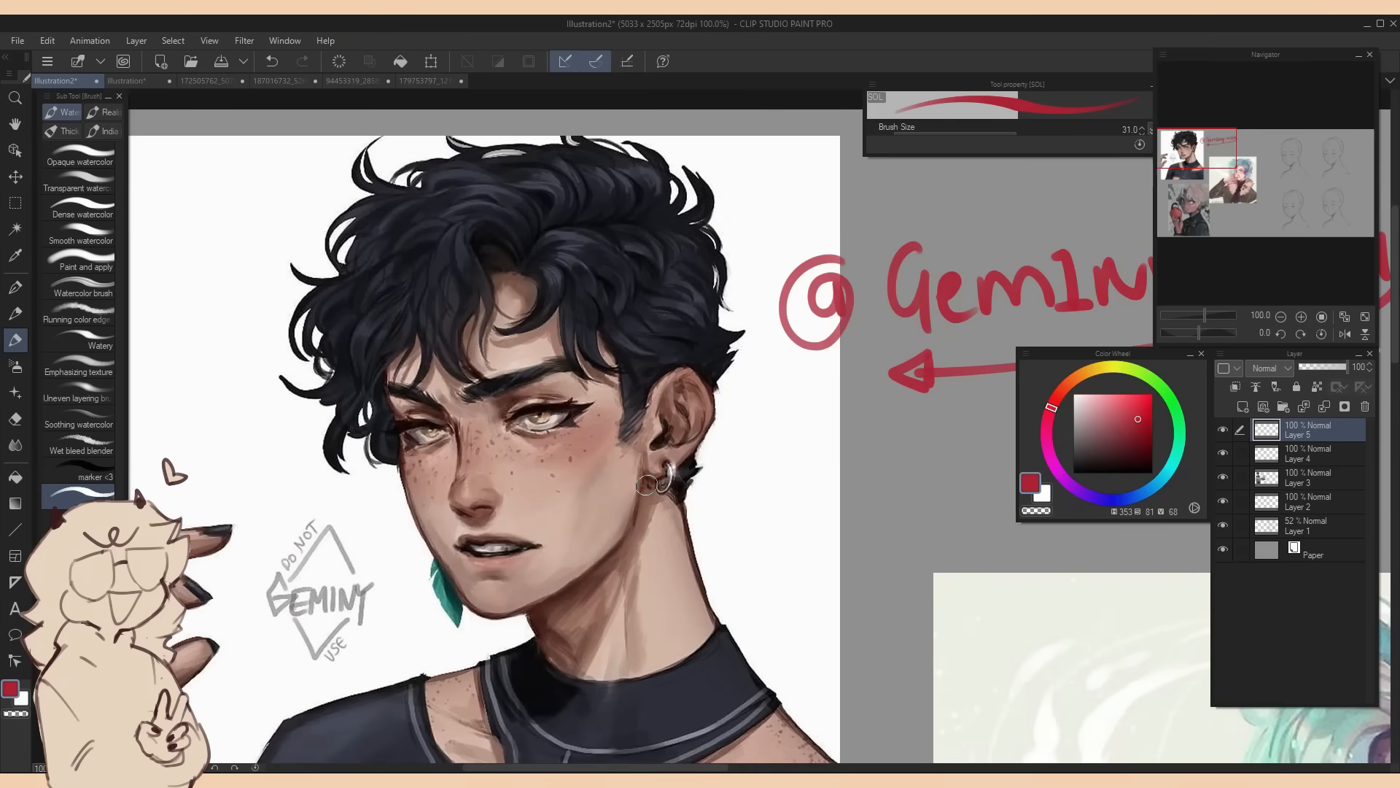
click(522, 262)
drag(526, 259, 685, 232)
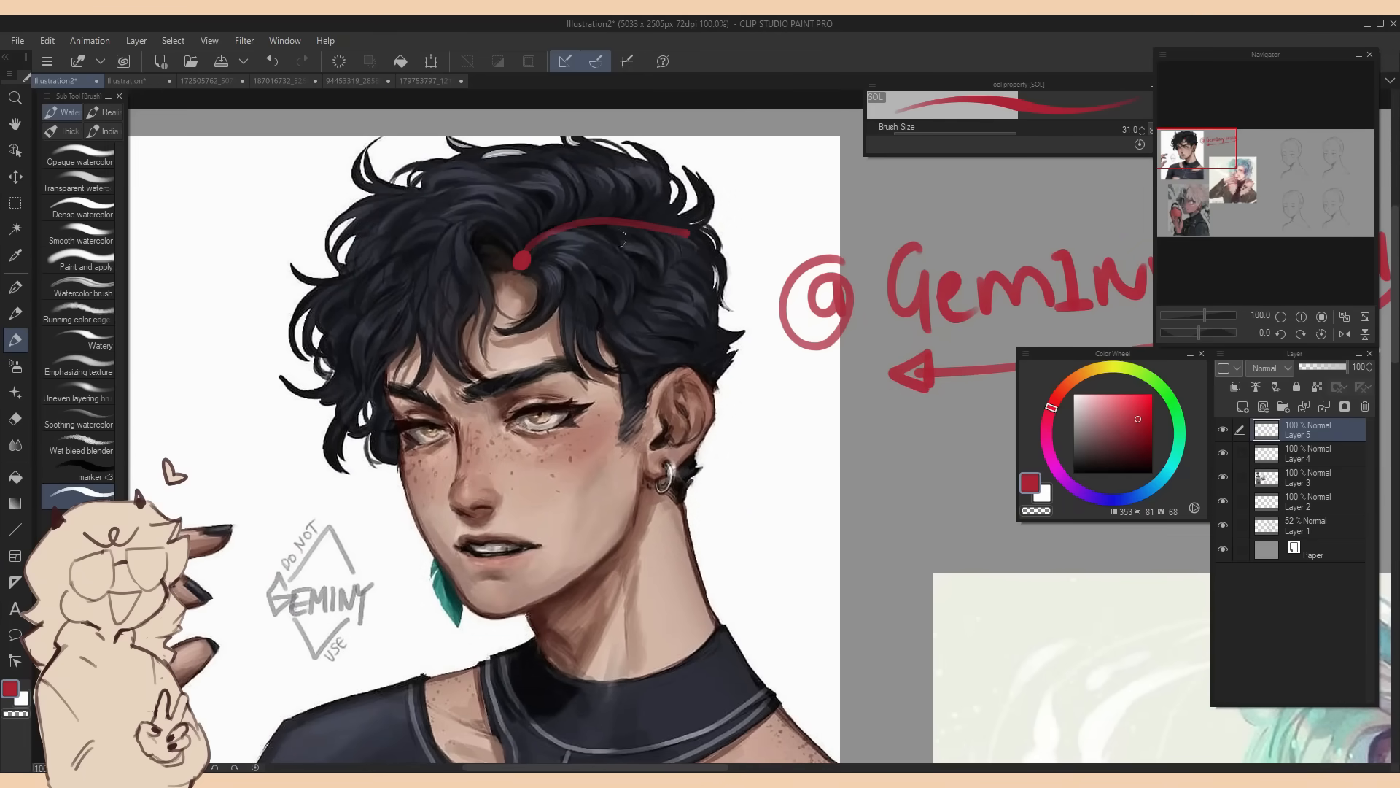
mouse_move(524, 259)
mouse_down()
mouse_move(558, 230)
mouse_move(689, 232)
mouse_up()
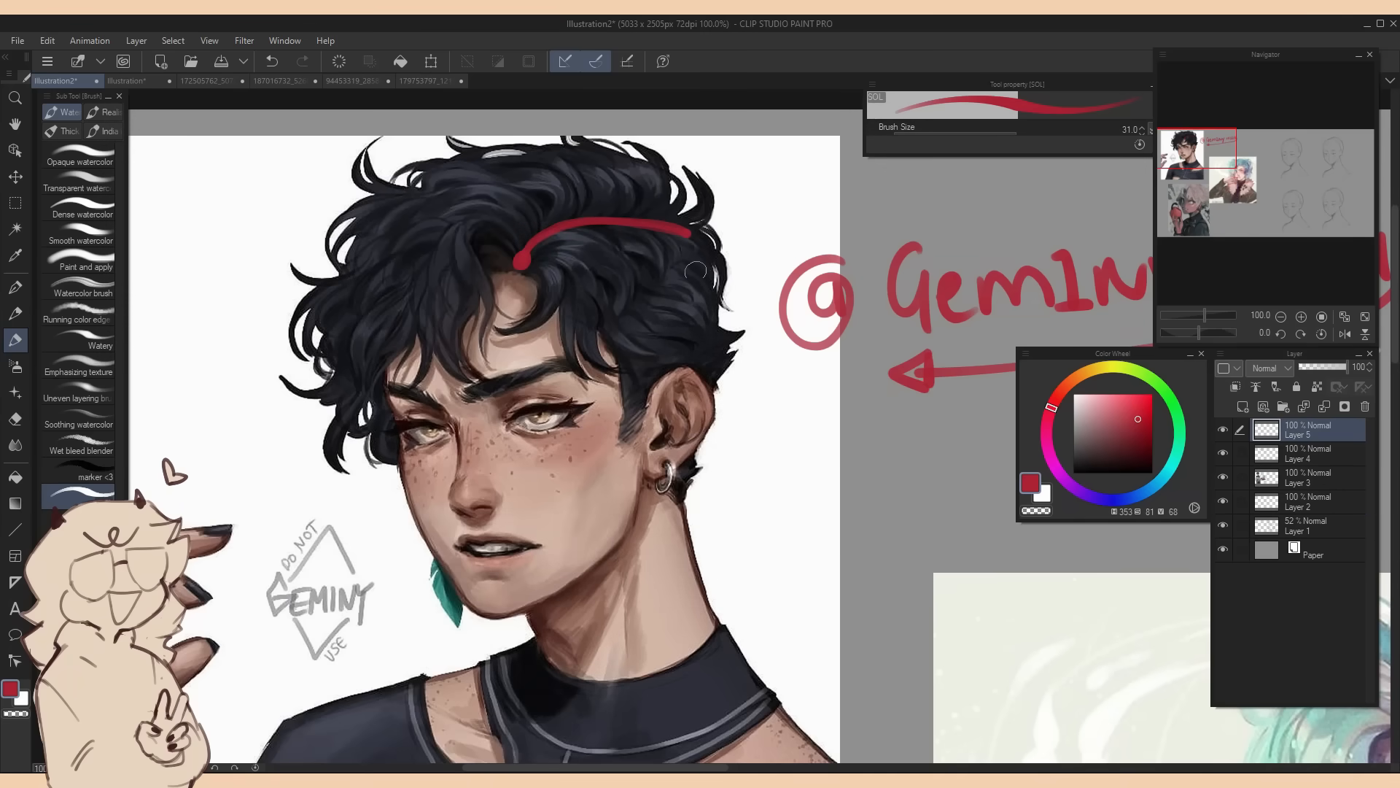
Draw red strokes from the parting showing how the black-haired portrait's curls fall to both sides
mouse_move(538, 258)
mouse_down()
mouse_move(560, 312)
mouse_move(576, 304)
mouse_up()
mouse_move(585, 235)
mouse_down()
mouse_move(628, 287)
mouse_move(680, 294)
mouse_up()
mouse_move(681, 240)
mouse_down()
mouse_move(715, 284)
mouse_move(719, 261)
mouse_up()
mouse_move(631, 203)
mouse_down()
mouse_move(611, 161)
mouse_move(611, 177)
mouse_move(464, 192)
mouse_up()
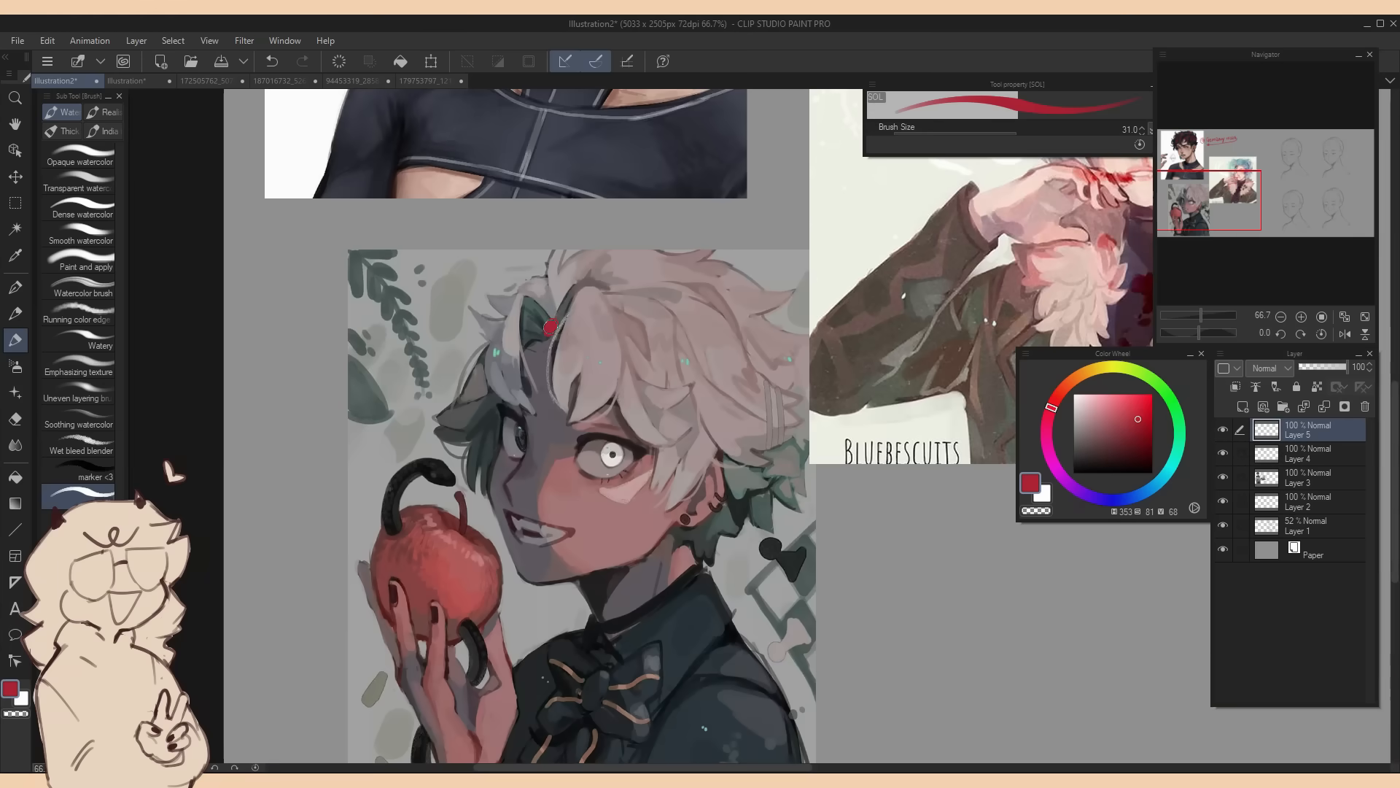
Draw the red parting line from the hairline back over the crown of the pink-haired portrait
mouse_move(551, 329)
mouse_down()
mouse_move(584, 284)
mouse_move(618, 369)
mouse_up()
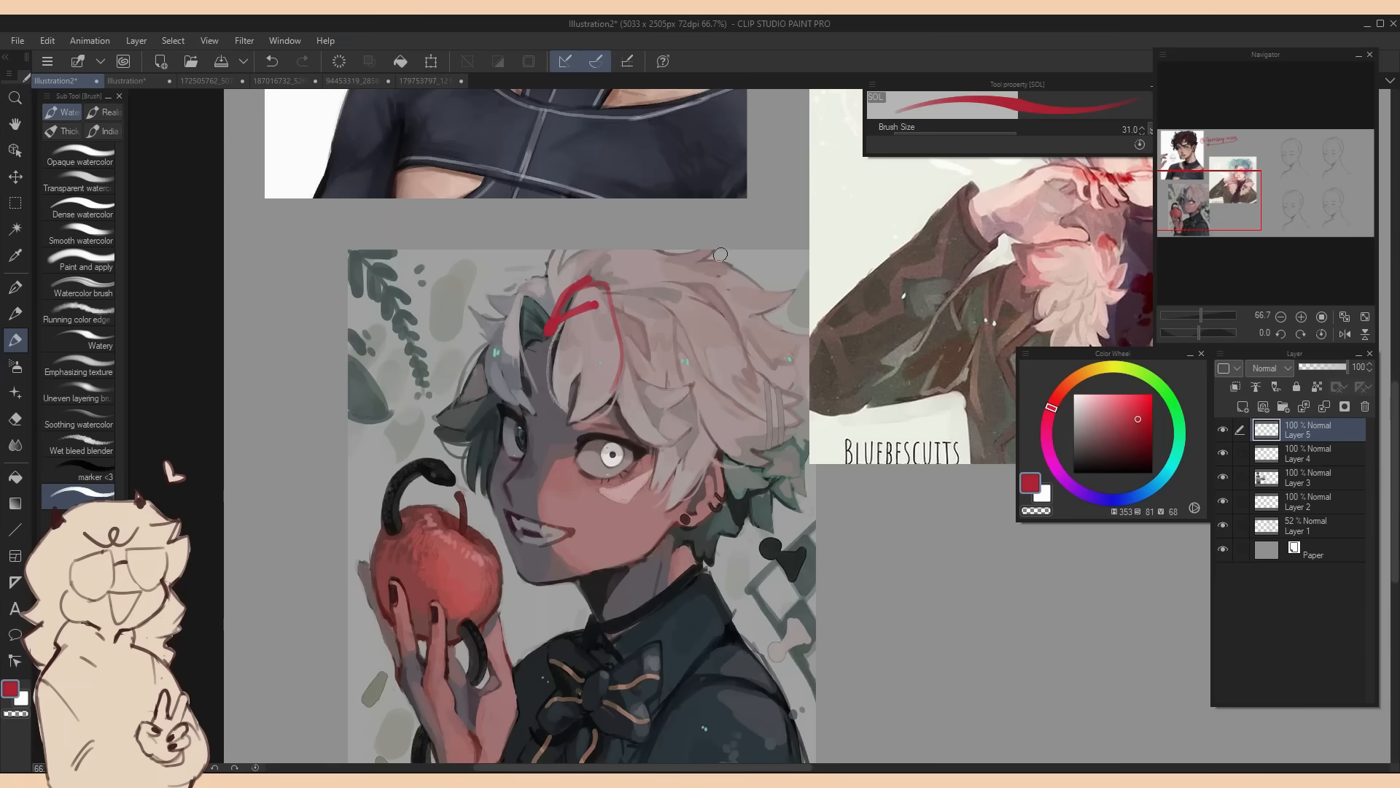
drag(926, 307, 877, 290)
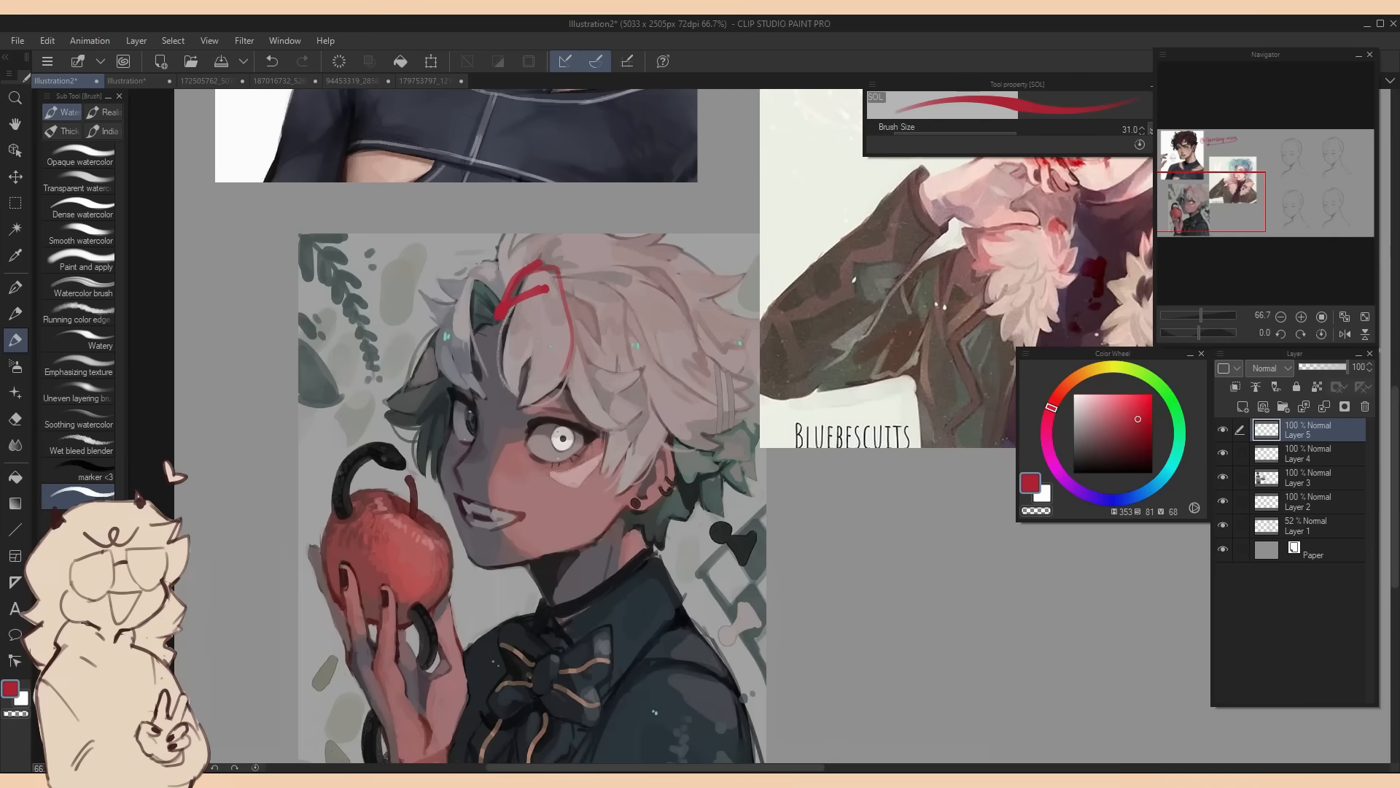
drag(561, 274, 649, 267)
drag(498, 313, 615, 262)
drag(502, 315, 633, 268)
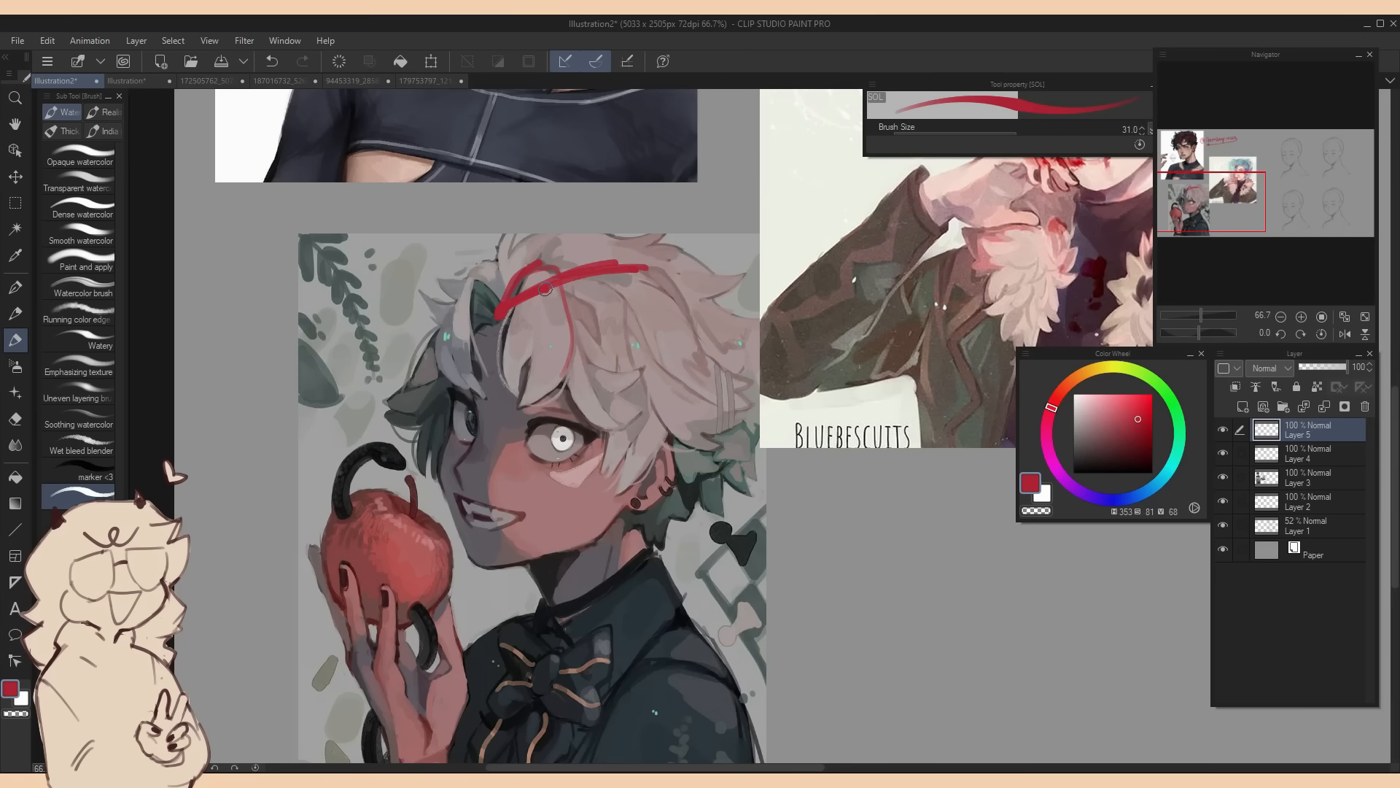
Draw red arrows from the parting line down through the pink-haired portrait's fringe and side locks
mouse_move(542, 290)
mouse_down()
mouse_move(566, 326)
mouse_move(563, 365)
mouse_up()
mouse_move(583, 272)
mouse_down()
mouse_move(602, 383)
mouse_move(642, 306)
mouse_move(651, 365)
mouse_move(665, 358)
mouse_up()
mouse_move(633, 268)
mouse_down()
mouse_move(684, 368)
mouse_move(726, 383)
mouse_up()
mouse_move(709, 361)
mouse_down()
mouse_move(727, 382)
mouse_move(711, 393)
mouse_up()
drag(658, 270, 739, 350)
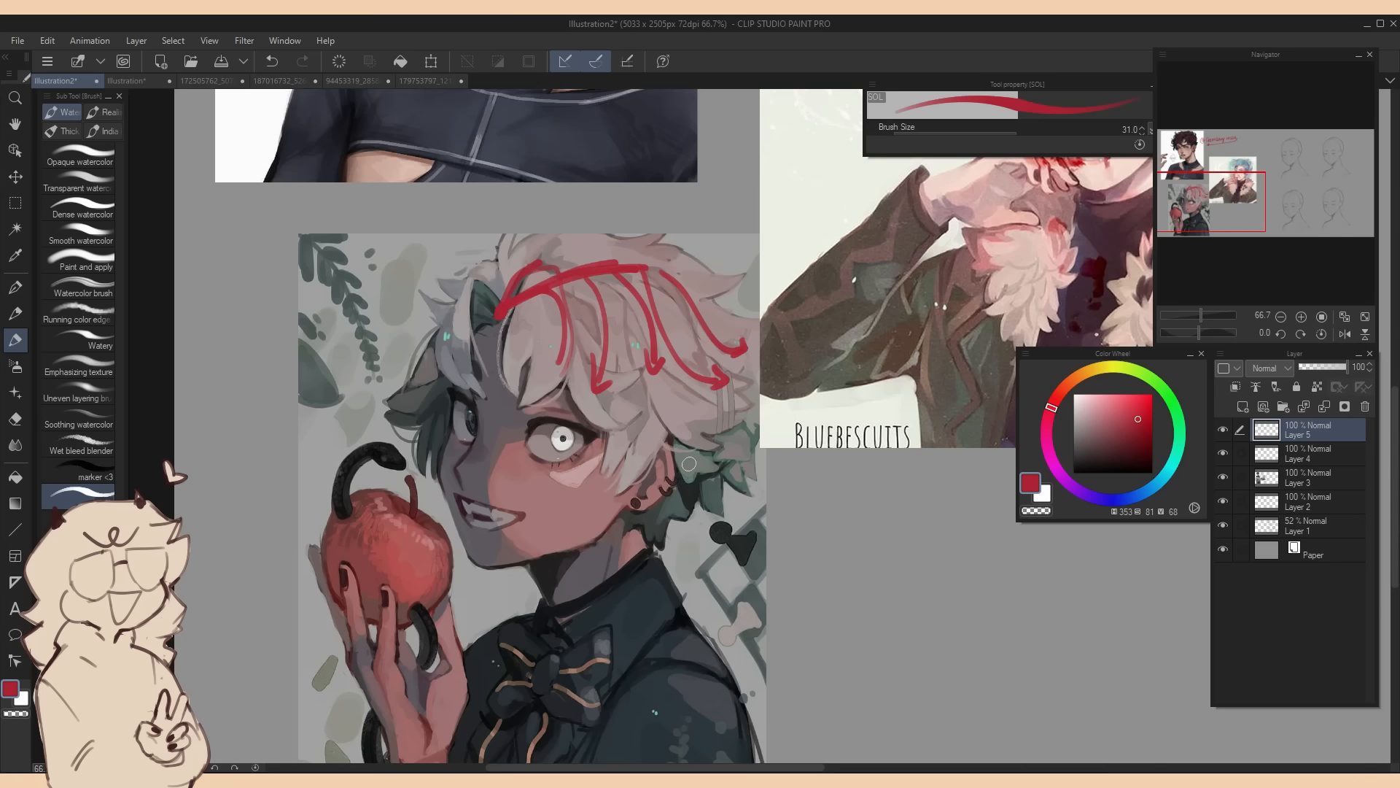
Draw red flow arrows on the pink-haired portrait's hair behind the ear and on the far side of the forehead
mouse_move(680, 445)
mouse_down()
mouse_move(718, 469)
mouse_move(701, 496)
mouse_move(717, 492)
mouse_up()
drag(718, 492, 701, 503)
mouse_move(498, 310)
mouse_down()
mouse_move(468, 271)
mouse_move(459, 314)
mouse_move(472, 336)
mouse_move(445, 383)
mouse_up()
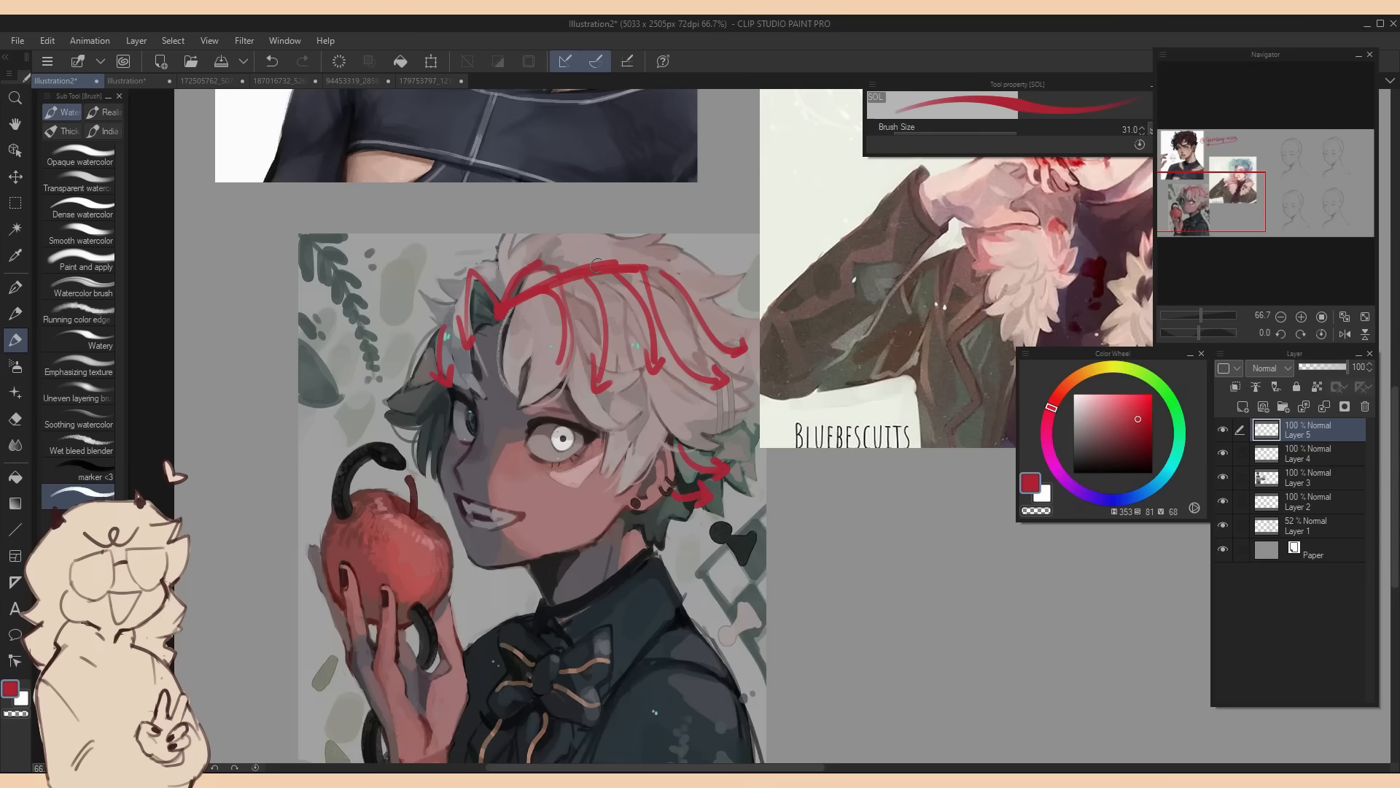
Mark the blue-haired portrait's parting with a red dot and draw flow arrows along the loose hair covering one eye
drag(1235, 193, 1263, 154)
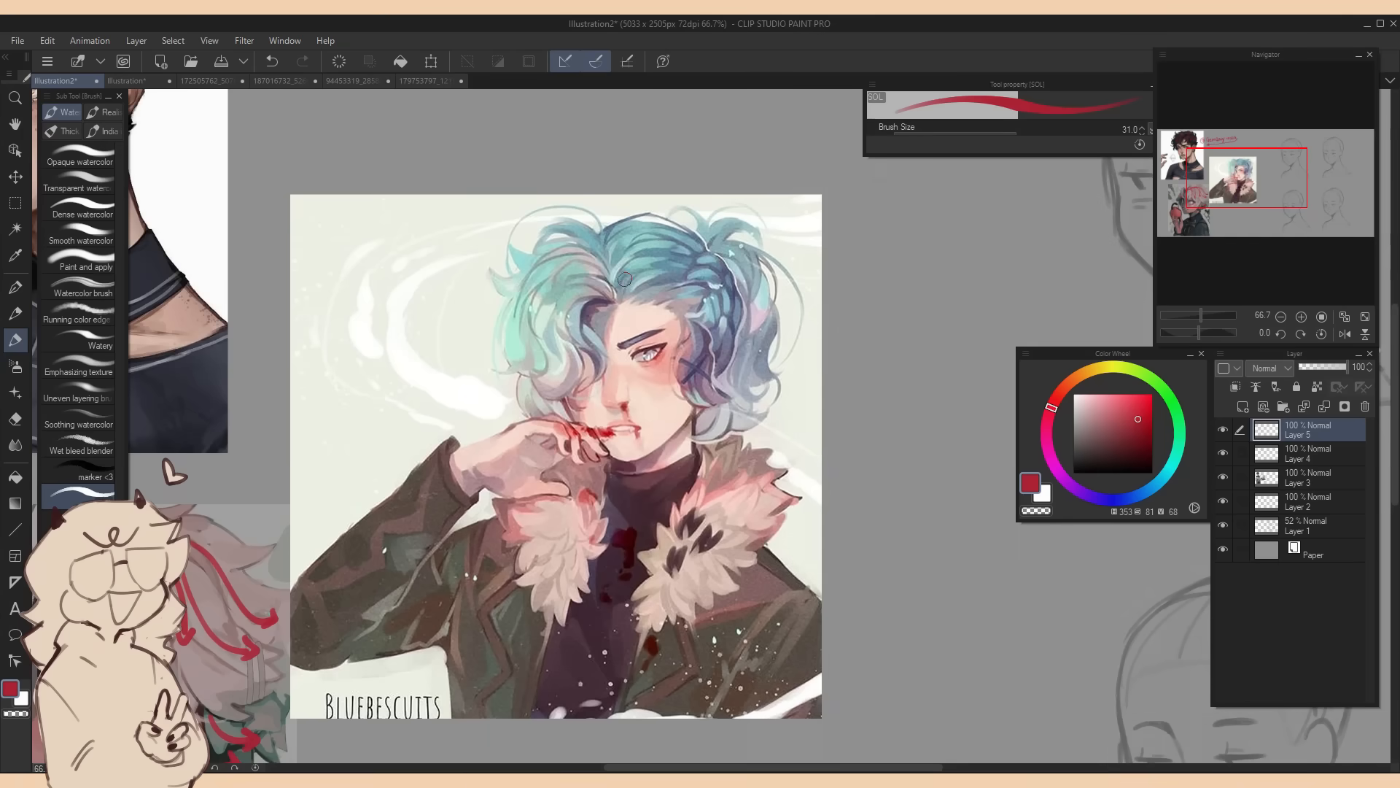
click(615, 300)
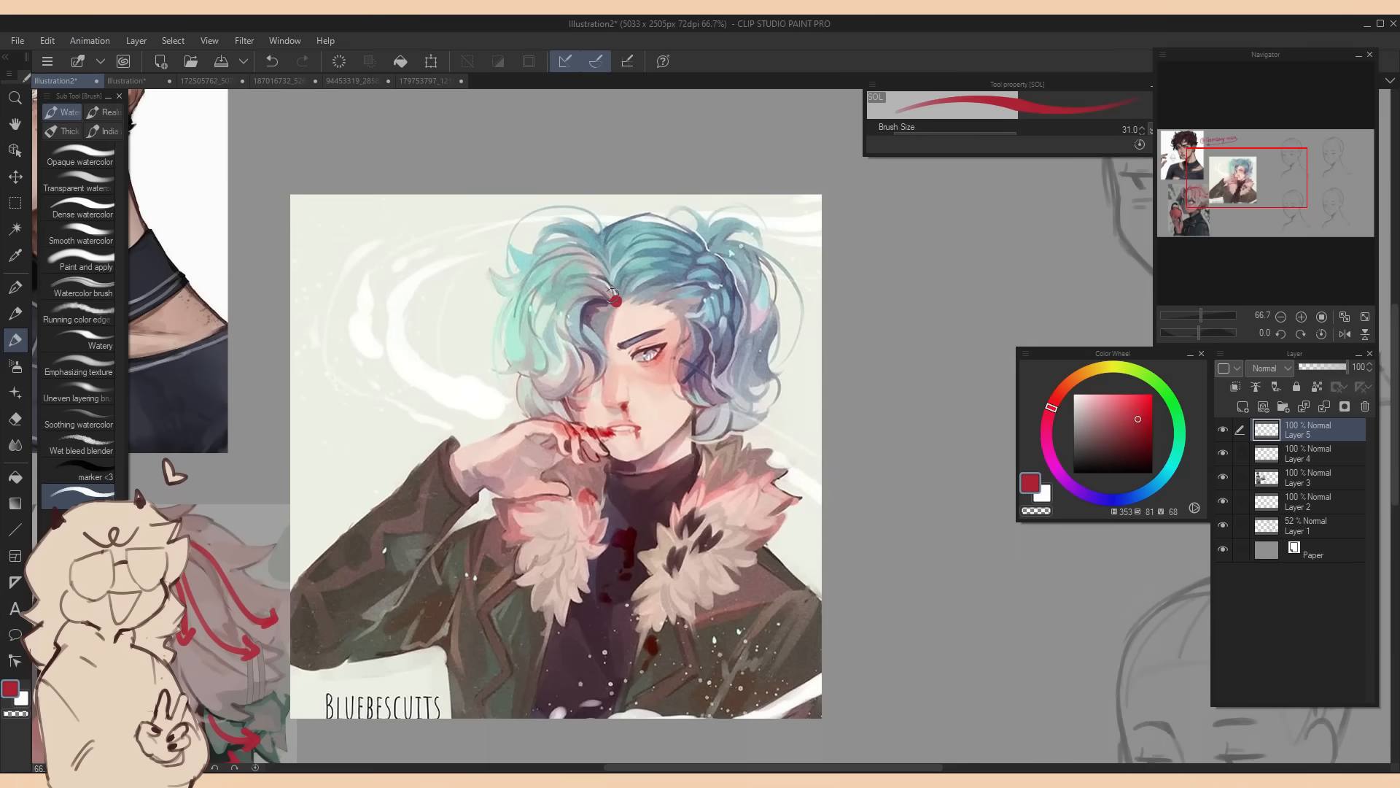
shift+click(602, 259)
mouse_move(615, 299)
mouse_down()
mouse_move(575, 269)
mouse_move(553, 305)
mouse_move(582, 272)
mouse_move(560, 315)
mouse_move(580, 365)
mouse_up()
mouse_move(546, 276)
mouse_down()
mouse_move(519, 341)
mouse_move(530, 357)
mouse_move(549, 348)
mouse_up()
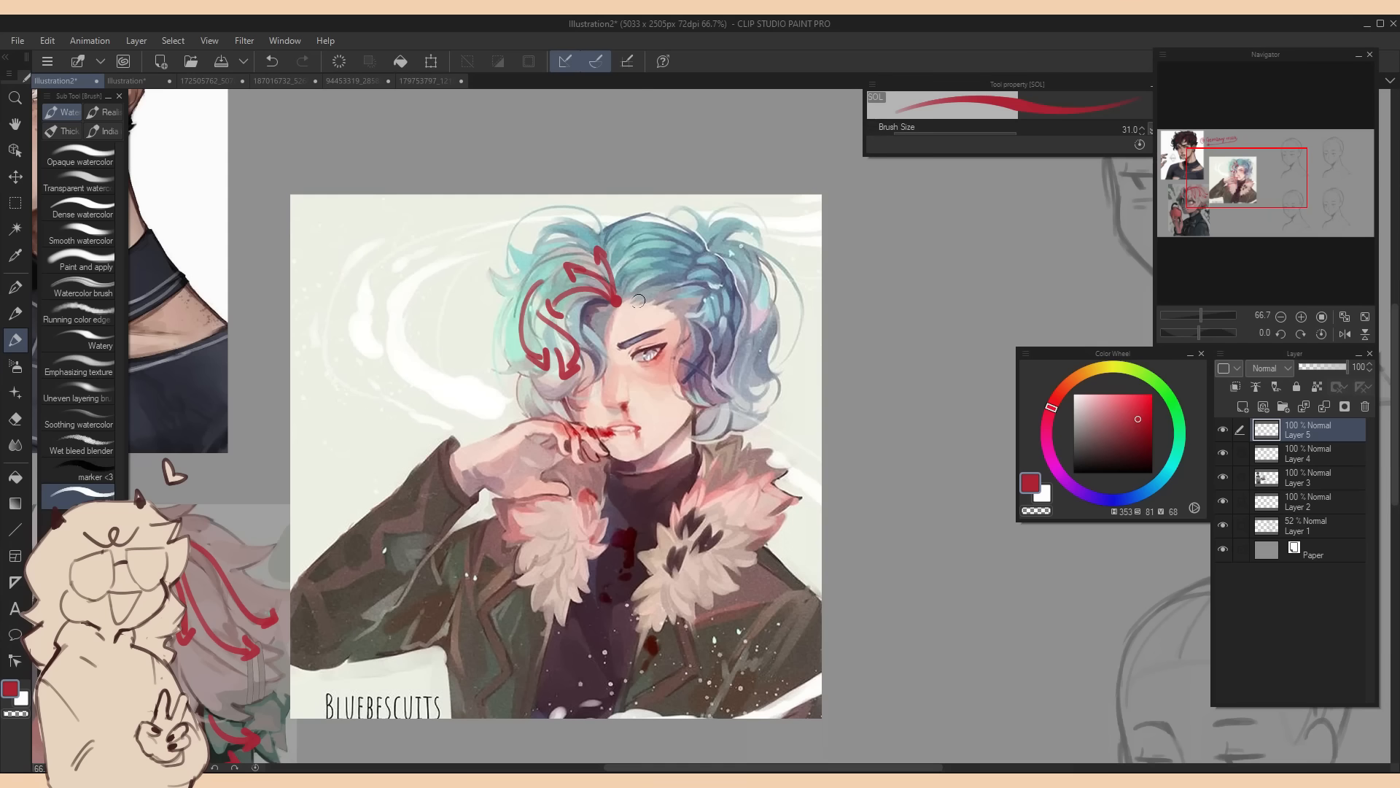
Draw red flow arrows from the blue-haired portrait's parting over the crown and along the braided side
mouse_move(617, 301)
mouse_down()
mouse_move(679, 307)
mouse_move(690, 336)
mouse_up()
mouse_move(635, 297)
mouse_down()
mouse_move(679, 250)
mouse_move(659, 230)
mouse_up()
drag(709, 293, 723, 340)
drag(721, 290, 730, 357)
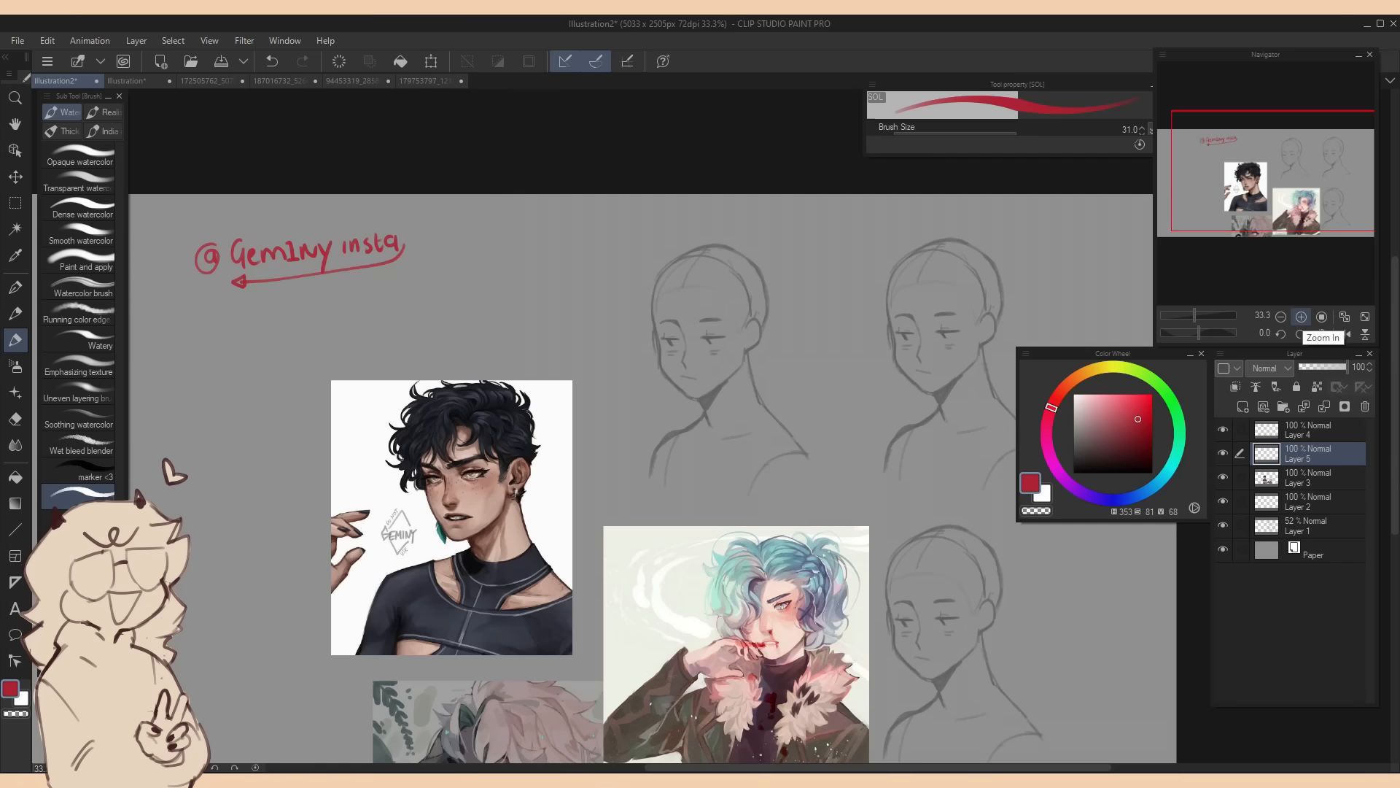
Draw red flow arrows from the parting of the curly black-haired portrait over the crown and into the fringe
click(1301, 316)
drag(1293, 186, 1286, 180)
drag(1011, 137, 1009, 136)
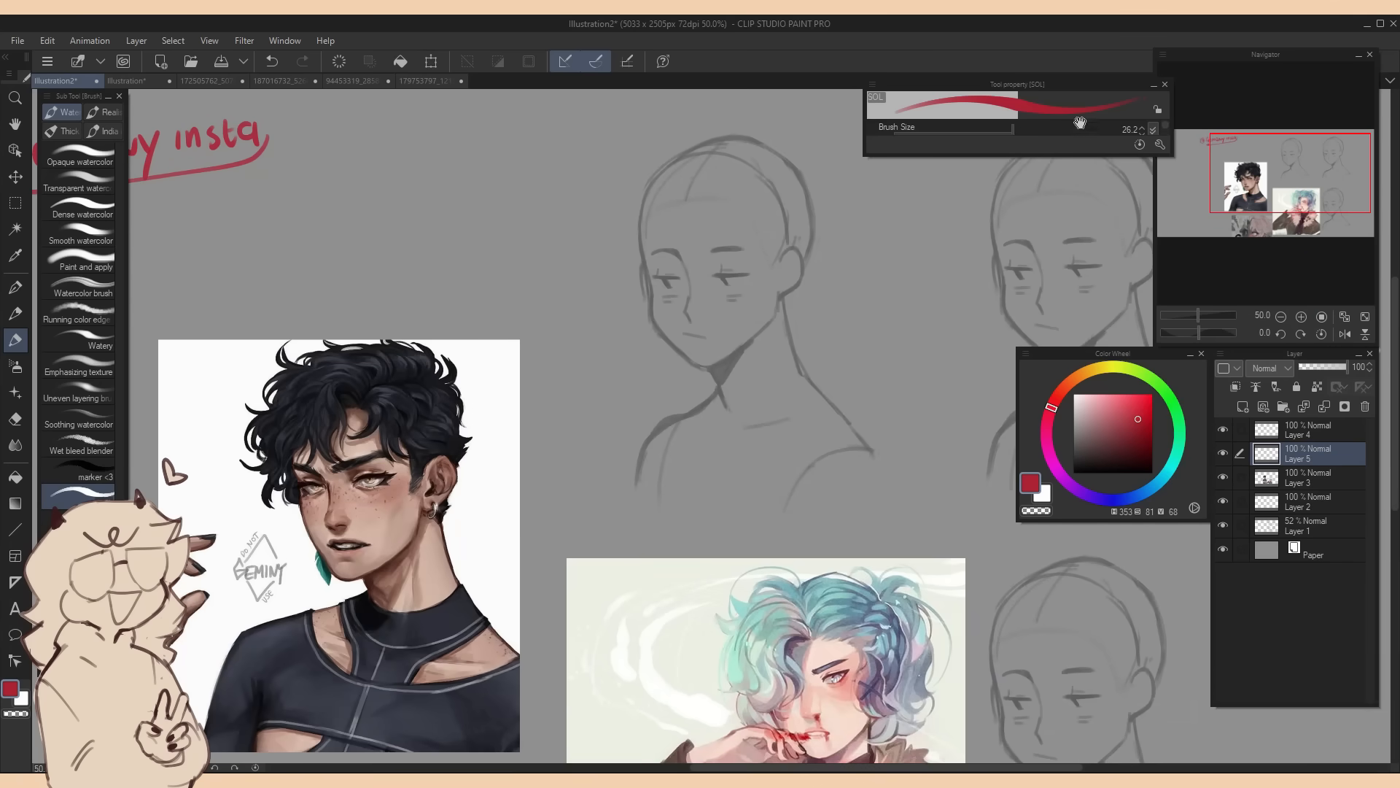
drag(1276, 194, 1275, 193)
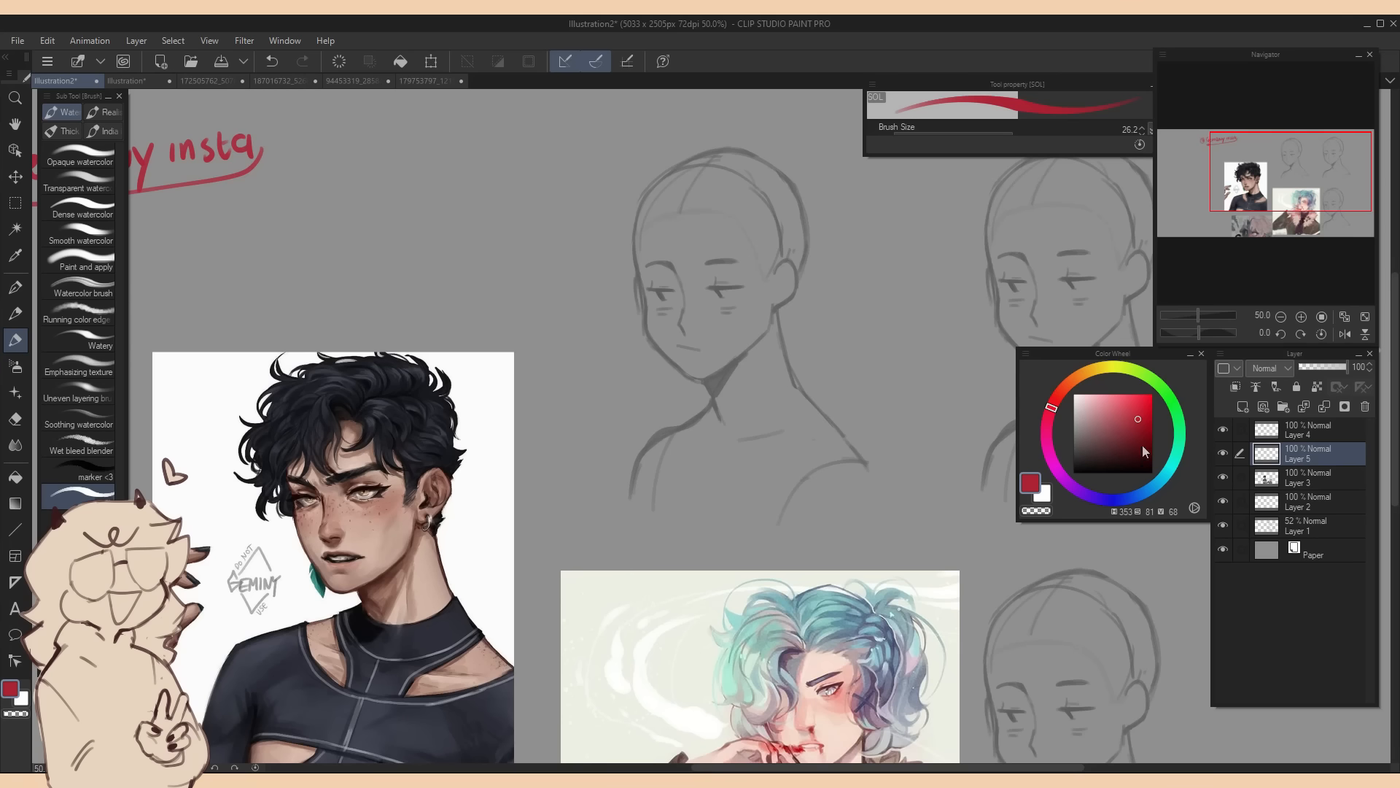
drag(350, 414, 410, 388)
drag(302, 387, 361, 394)
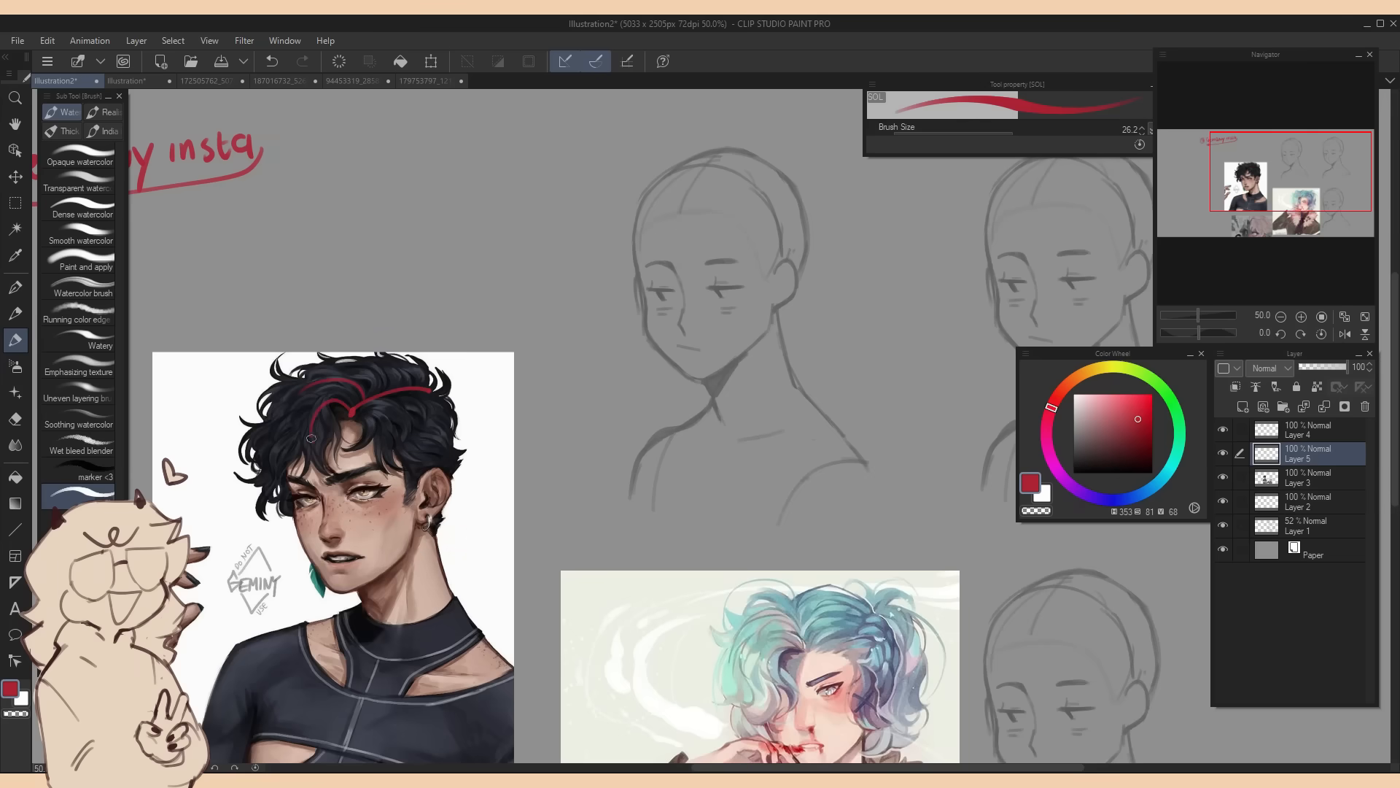
Lower the red annotation layer to 25% opacity and add a new layer for sketching in a dark colour
drag(1266, 182, 1267, 179)
click(1088, 453)
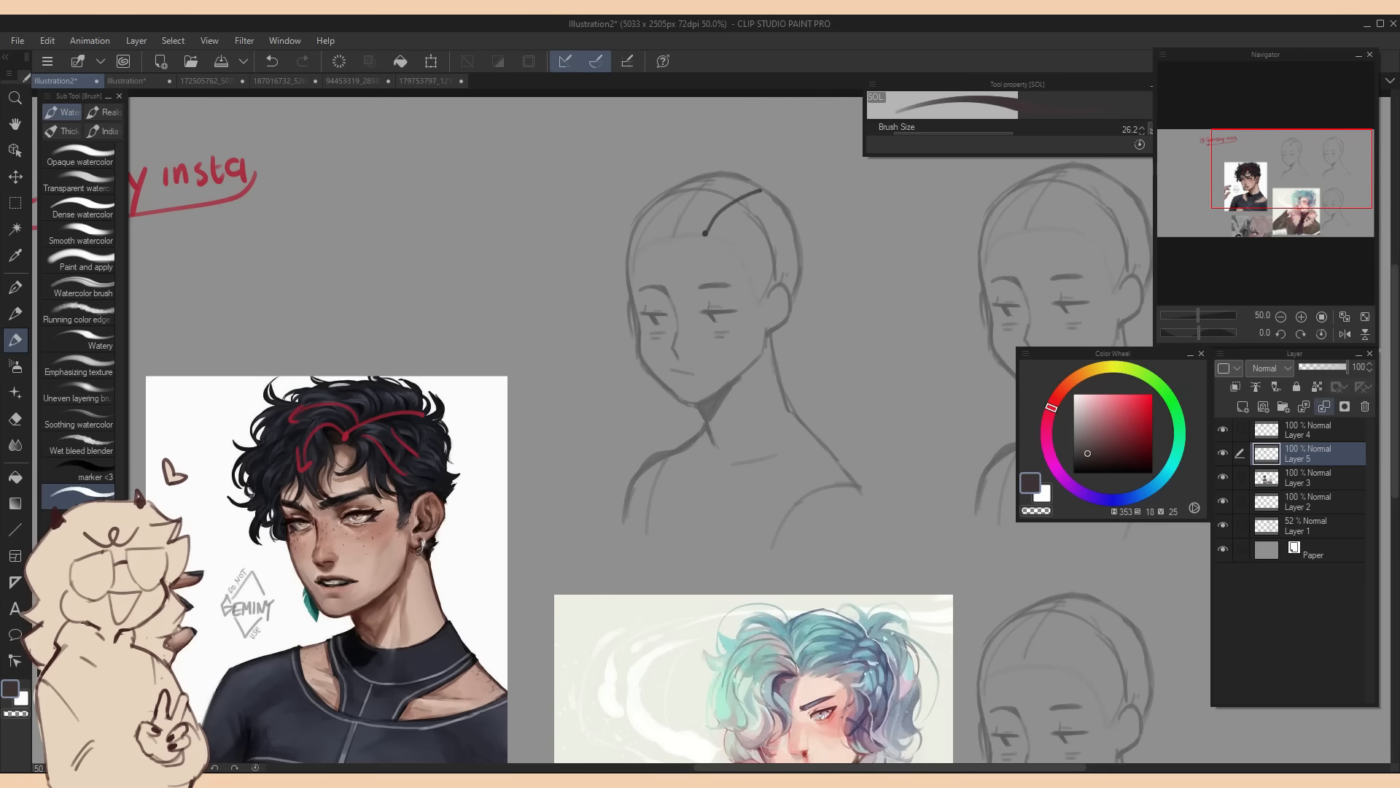
click(1311, 367)
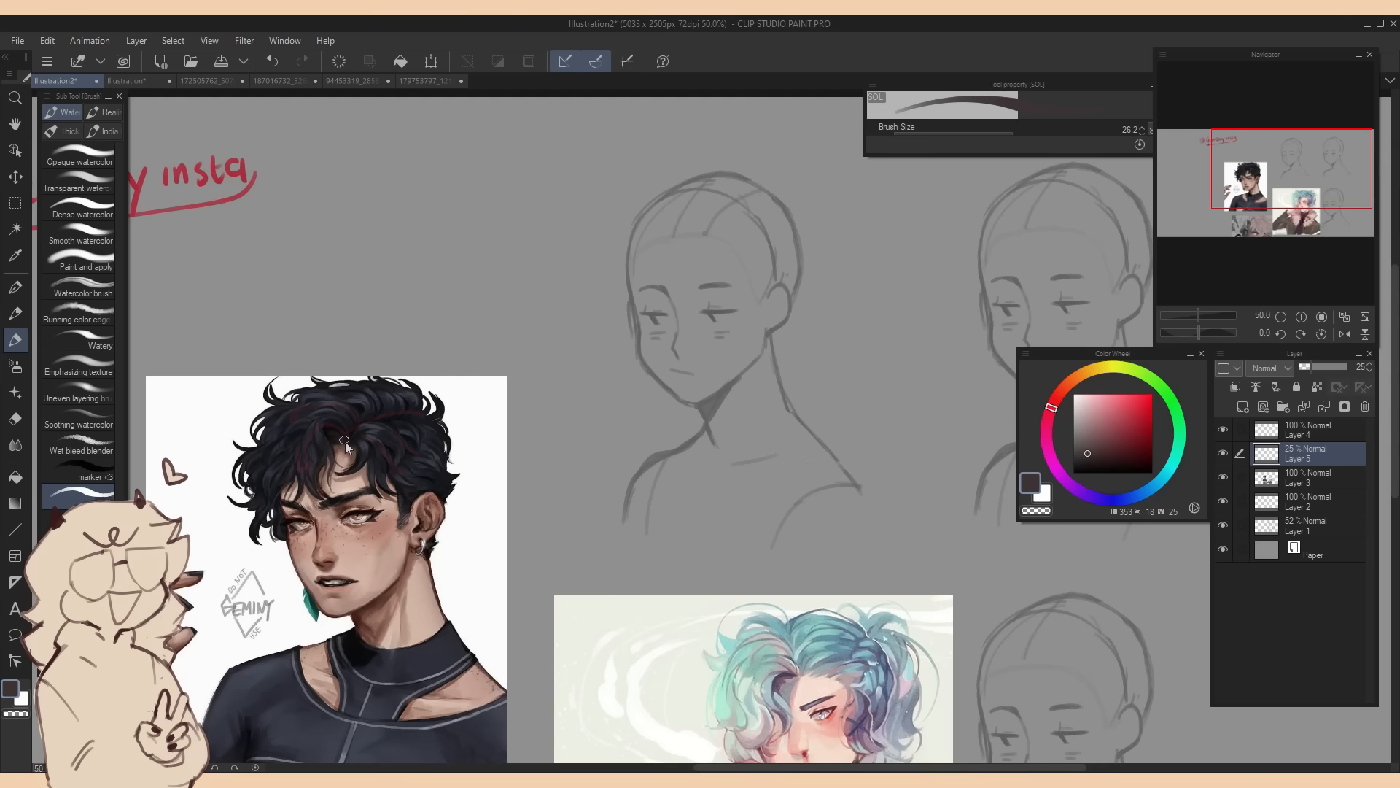
click(1243, 407)
Sketch short curly locks from the parting over the forehead, temple and crown of the first head
drag(704, 234, 680, 202)
drag(680, 202, 658, 280)
mouse_move(665, 233)
mouse_down()
mouse_move(665, 253)
mouse_move(702, 233)
mouse_up()
drag(625, 218, 612, 296)
drag(621, 243, 607, 302)
drag(617, 248, 634, 290)
drag(692, 179, 710, 224)
mouse_move(655, 164)
mouse_down()
mouse_move(709, 162)
mouse_move(754, 189)
mouse_up()
mouse_move(713, 230)
mouse_down()
mouse_move(694, 274)
mouse_move(729, 251)
mouse_up()
drag(735, 283, 755, 294)
Erase and redraw the curls over the forehead and far temple of the first head
key(ctrl+plus)
key(e)
key(b)
key(e)
key(b)
drag(674, 227, 705, 265)
key(e)
key(b)
drag(566, 314, 600, 354)
mouse_move(615, 235)
mouse_down()
mouse_move(568, 315)
mouse_move(669, 271)
mouse_up()
key(e)
key(b)
Add curls across the crown and down the back of the first head behind the ear, erasing stray lines
mouse_move(715, 164)
mouse_down()
mouse_move(656, 212)
mouse_move(680, 239)
mouse_up()
drag(661, 306, 702, 289)
drag(822, 233, 856, 295)
mouse_move(817, 191)
mouse_down()
mouse_move(843, 234)
mouse_move(795, 213)
mouse_up()
drag(846, 177, 896, 219)
key(e)
key(b)
drag(868, 361, 851, 393)
drag(835, 297, 844, 343)
click(1223, 549)
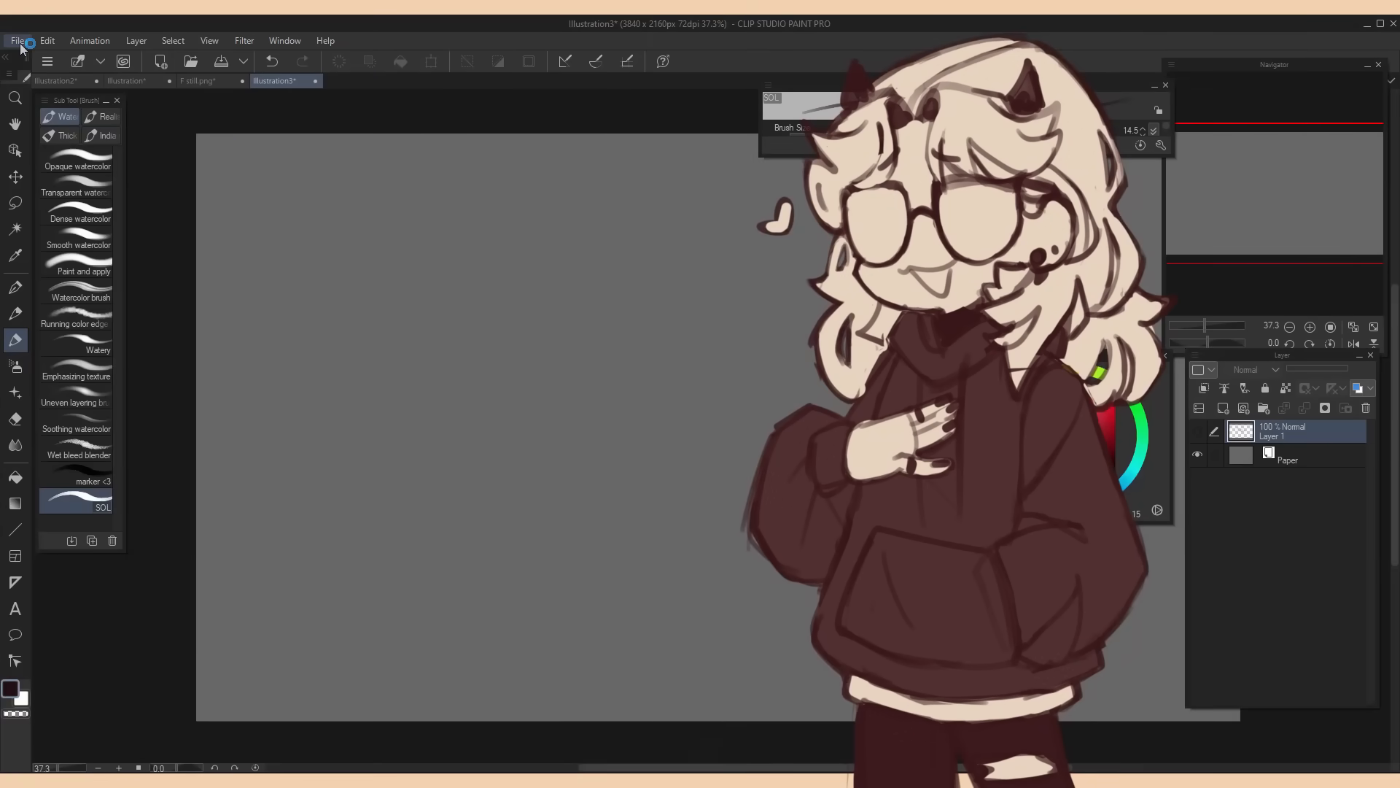
Enable canvas recovery in the file preferences with recovery data saved every 15 minutes
click(18, 41)
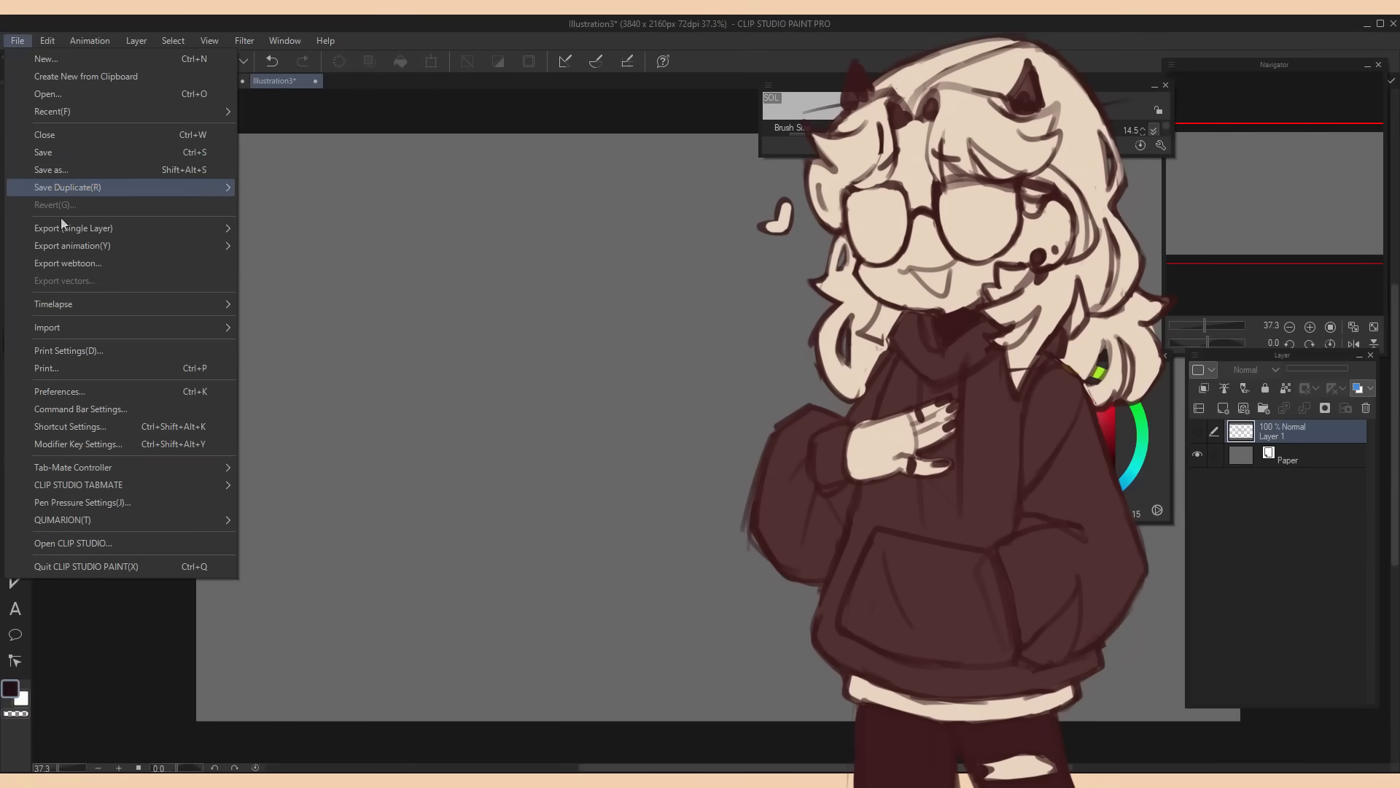
click(124, 396)
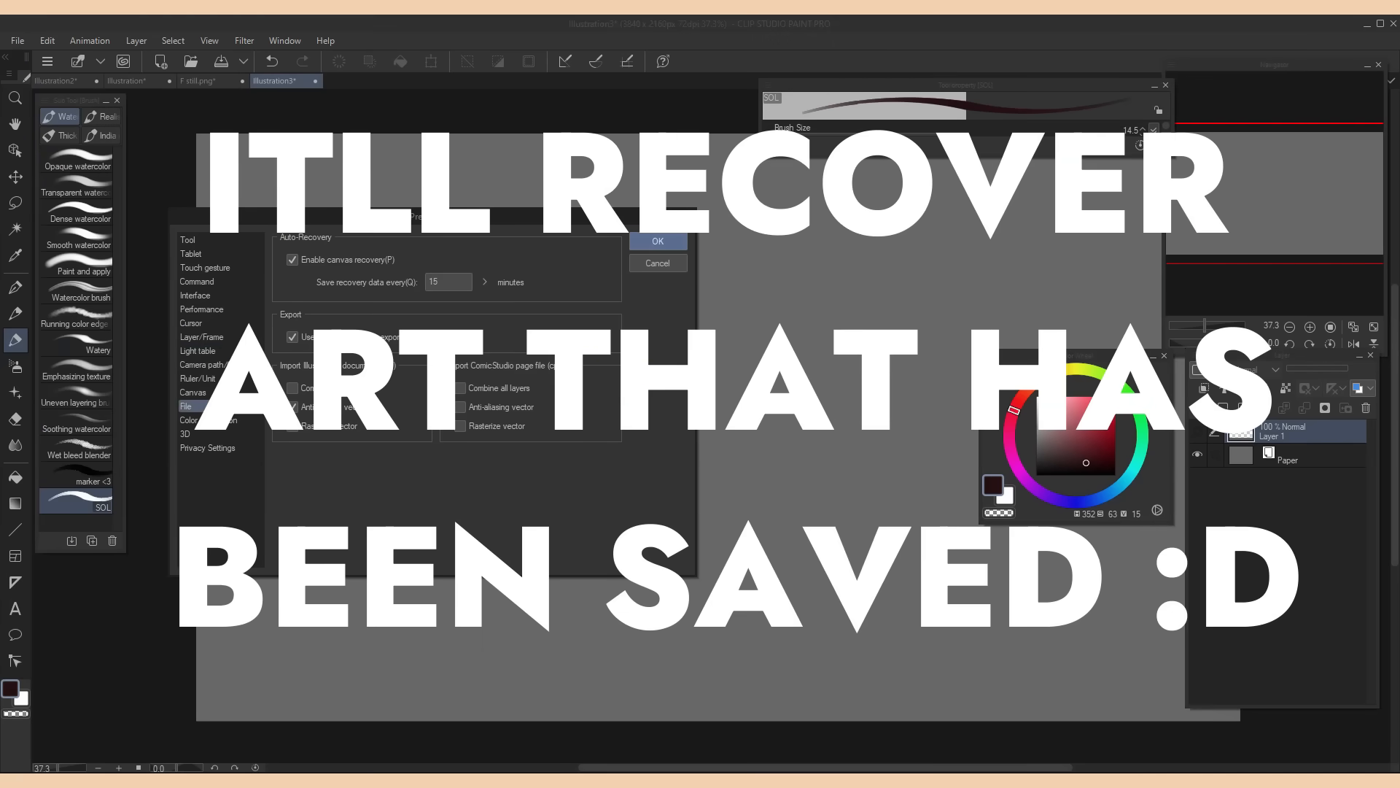
click(290, 260)
click(290, 260)
click(484, 283)
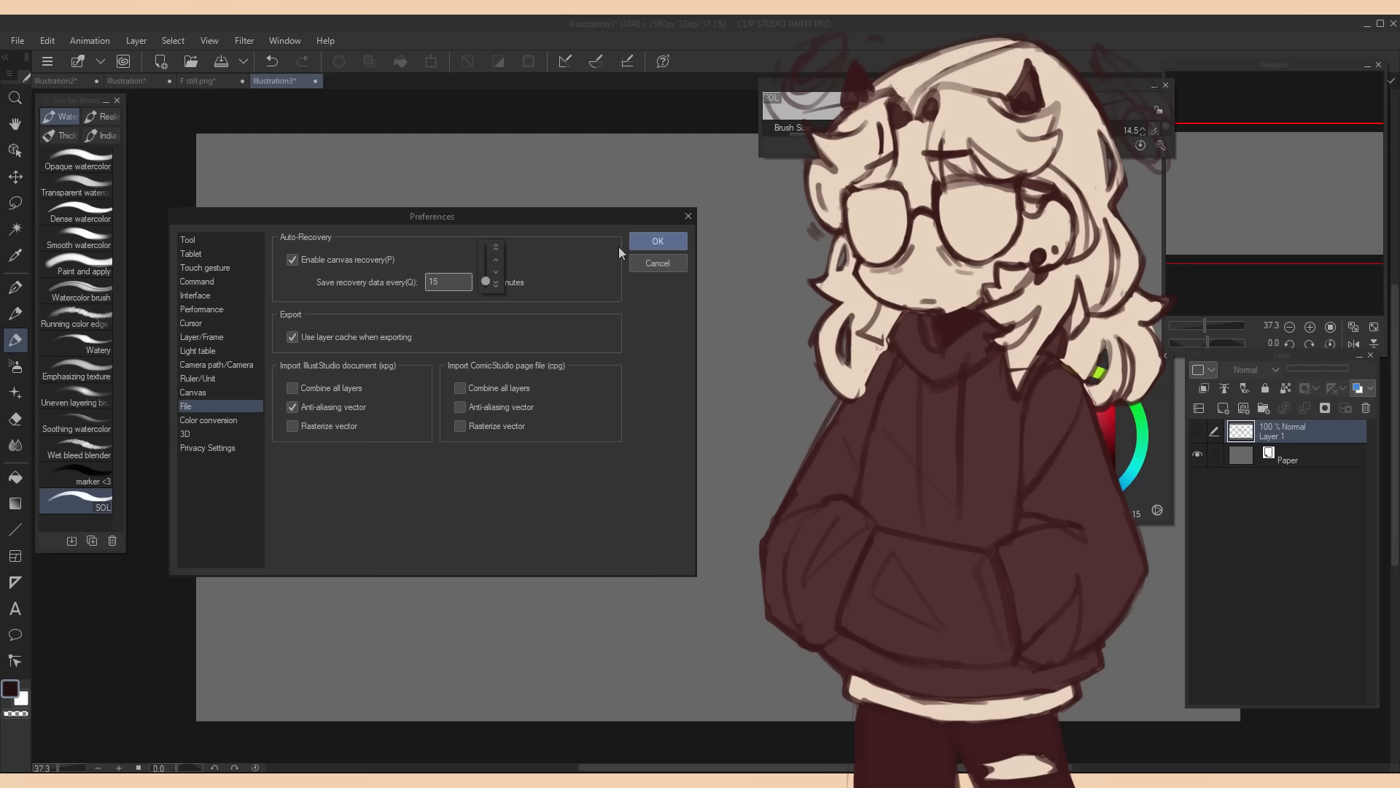
click(651, 242)
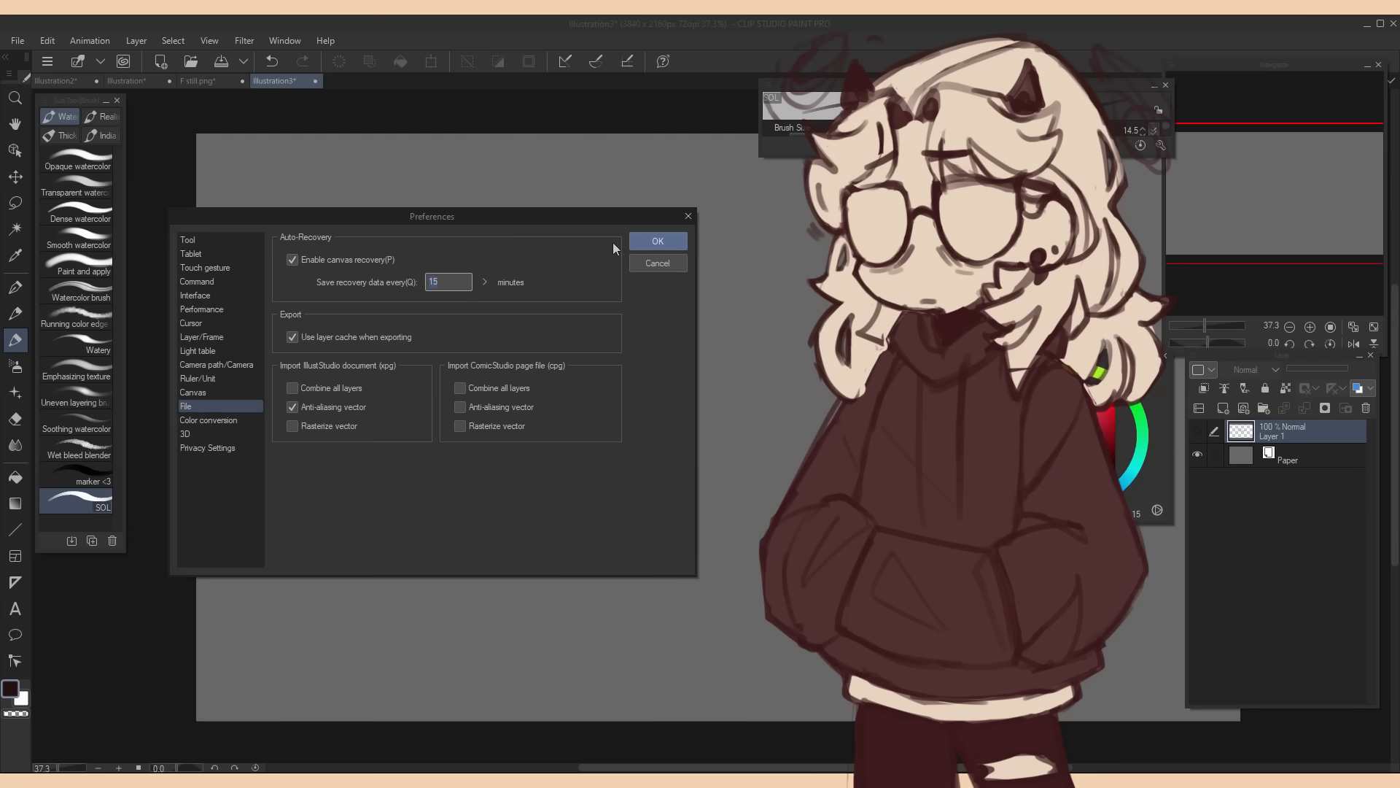
click(666, 243)
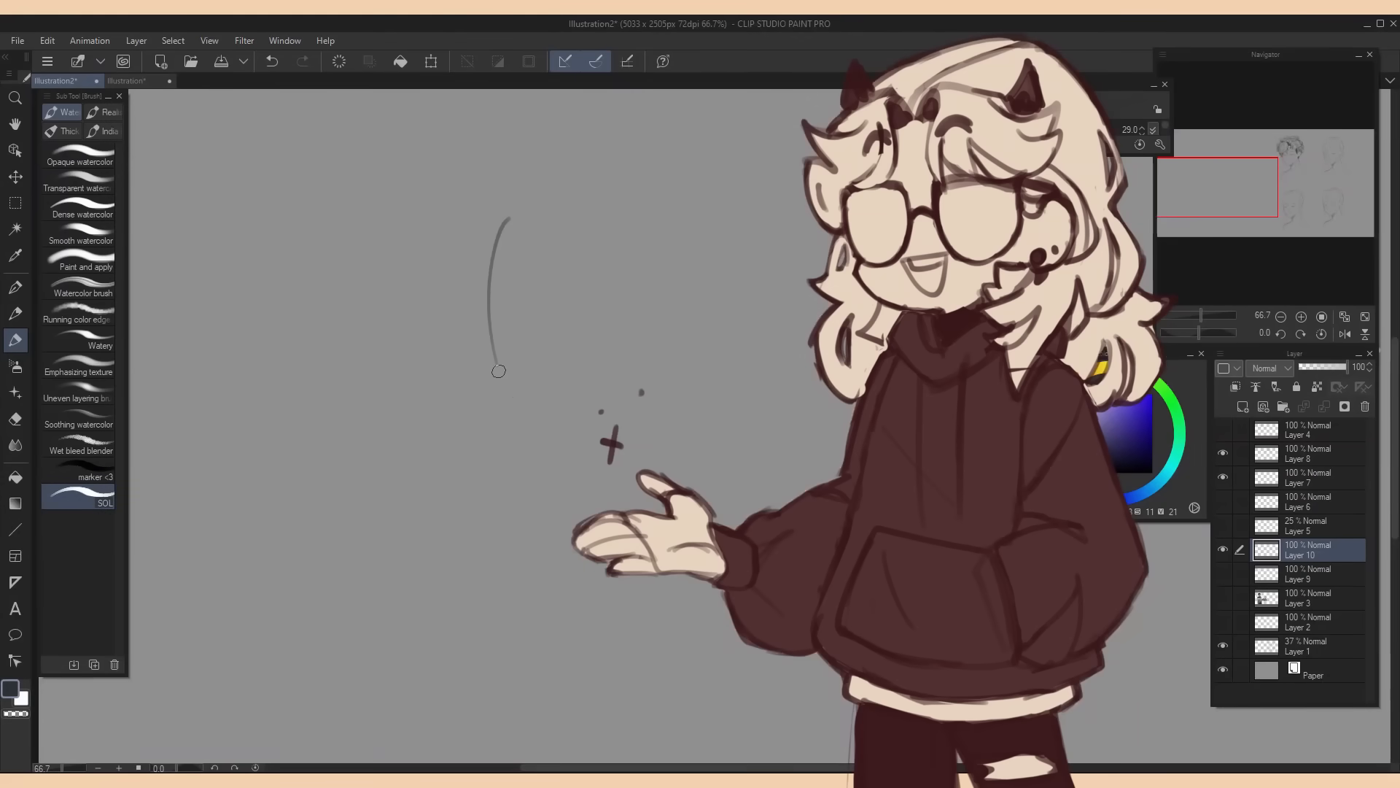
Sketch the outline of a large S-shaped wavy hair lock that tapers into split tips
drag(496, 369, 599, 501)
drag(539, 554, 554, 707)
mouse_move(502, 241)
mouse_down()
mouse_move(553, 194)
mouse_move(595, 197)
mouse_up()
mouse_move(602, 204)
mouse_down()
mouse_move(569, 343)
mouse_move(620, 429)
mouse_up()
mouse_move(600, 419)
mouse_down()
mouse_move(658, 511)
mouse_move(601, 563)
mouse_up()
drag(620, 429, 686, 540)
drag(649, 466, 674, 521)
mouse_move(678, 565)
mouse_down()
mouse_move(605, 578)
mouse_move(550, 636)
mouse_up()
mouse_move(568, 602)
mouse_down()
mouse_move(599, 716)
mouse_move(619, 687)
mouse_up()
drag(554, 653, 583, 722)
Add inner strand and fold lines along the bends of the wavy lock
drag(598, 504, 526, 573)
mouse_move(569, 285)
mouse_down()
mouse_move(576, 365)
mouse_move(613, 430)
mouse_up()
drag(503, 306, 533, 394)
drag(607, 195, 565, 322)
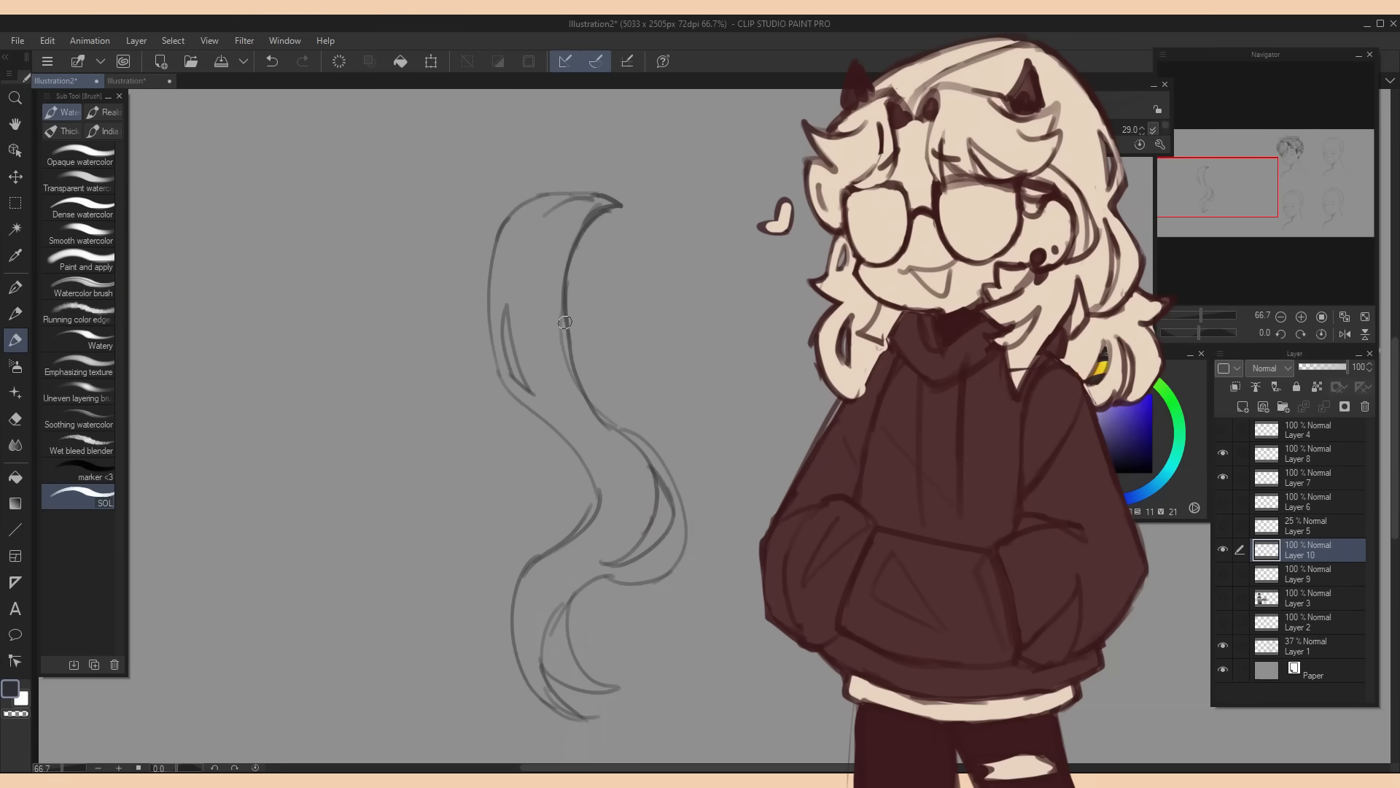
drag(538, 409, 625, 520)
mouse_move(624, 516)
mouse_down()
mouse_move(600, 565)
mouse_move(512, 600)
mouse_up()
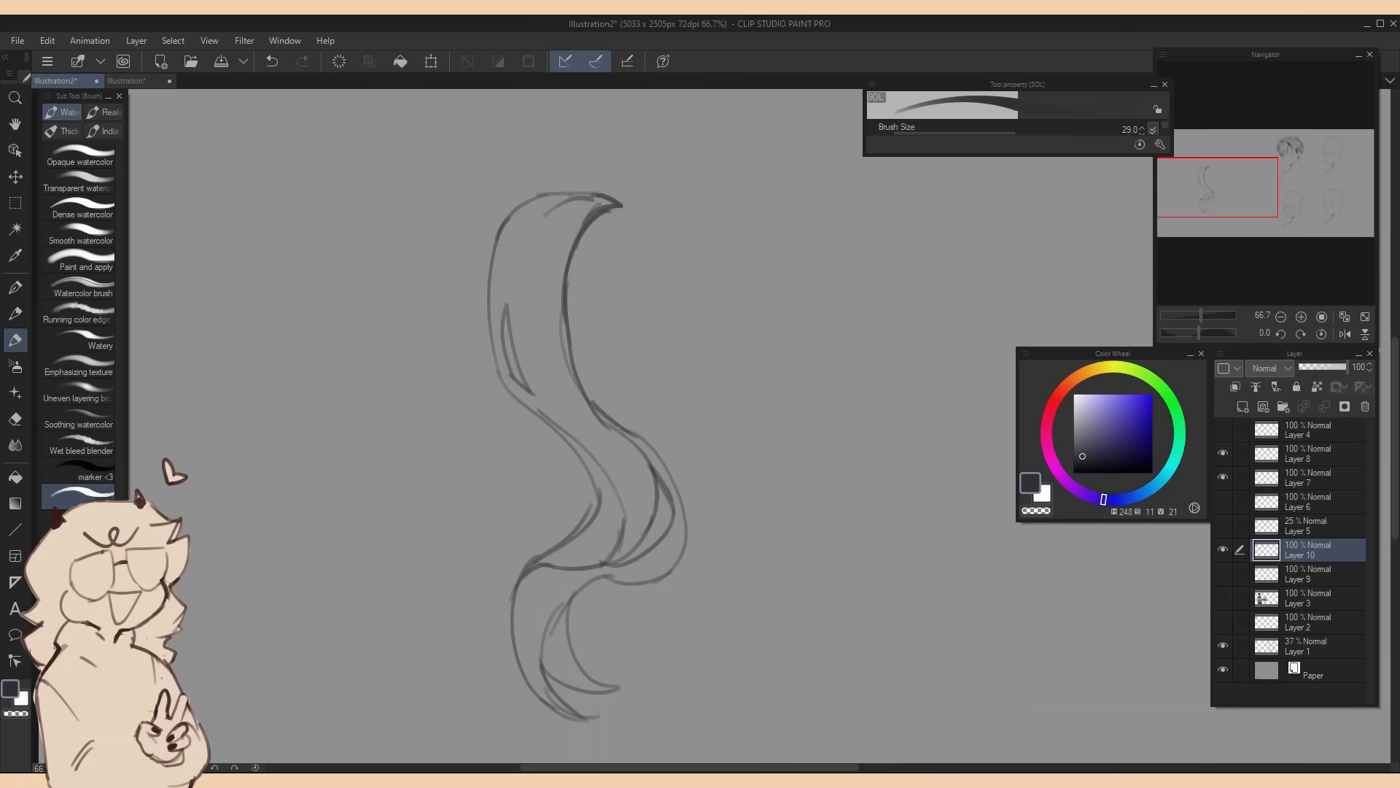
Sketch a second, tighter curly lock beside the wavy one, with several ribbon-like turns
drag(1250, 191, 1267, 191)
mouse_move(616, 198)
mouse_down()
mouse_move(641, 278)
mouse_move(584, 463)
mouse_up()
mouse_move(587, 450)
mouse_down()
mouse_move(629, 438)
mouse_move(656, 516)
mouse_up()
drag(655, 518, 599, 629)
drag(681, 483, 607, 551)
drag(598, 375, 612, 438)
drag(693, 337, 583, 406)
drag(629, 400, 675, 379)
drag(621, 271, 643, 203)
drag(594, 195, 643, 202)
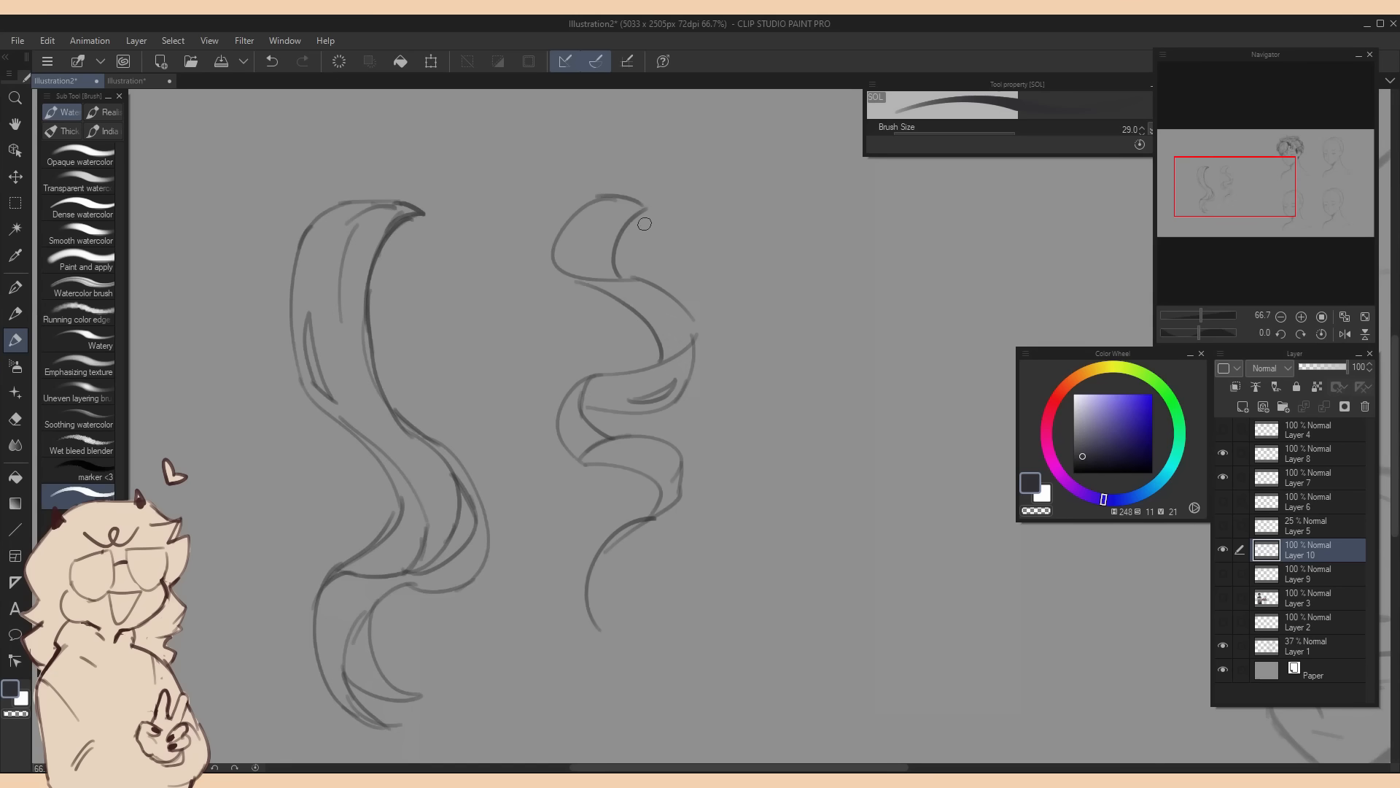
Draw inner folds in the curly lock's middle turns and erase the overlapping line at its upper bend
mouse_move(600, 289)
mouse_down()
mouse_move(703, 379)
mouse_move(665, 398)
mouse_up()
drag(690, 321, 684, 383)
mouse_move(592, 377)
mouse_down()
mouse_move(558, 474)
mouse_move(602, 478)
mouse_move(582, 461)
mouse_move(582, 388)
mouse_move(609, 369)
mouse_up()
key(e)
key(b)
key(e)
key(b)
key(e)
drag(560, 272, 595, 283)
key(b)
Add loose strands to the outer edge and lower loop of the curly lock, erasing excess lines between them
mouse_move(560, 229)
mouse_down()
mouse_move(619, 303)
mouse_move(599, 282)
mouse_move(549, 408)
mouse_up()
key(e)
key(b)
key(e)
mouse_move(604, 352)
mouse_down()
mouse_move(551, 403)
mouse_move(568, 370)
mouse_up()
key(b)
drag(614, 438, 689, 478)
drag(665, 439, 674, 479)
Erase and redraw the middle fold of the curly lock with overlapping strands
key(e)
drag(633, 339, 559, 382)
key(b)
drag(616, 303, 569, 384)
drag(587, 375, 558, 404)
key(e)
drag(614, 300, 645, 334)
key(b)
Finish the curly lock with extra lines around its top curve and a split, tapered tip
drag(631, 220, 614, 255)
drag(654, 204, 549, 260)
drag(625, 539, 588, 588)
drag(610, 548, 619, 615)
drag(614, 547, 631, 618)
Sketch the outline of a long straight hair lock beside the curly one, with a pointed lower end
drag(1266, 179, 1278, 179)
drag(681, 197, 672, 424)
drag(675, 231, 683, 534)
mouse_move(750, 223)
mouse_down()
mouse_move(742, 504)
mouse_move(741, 487)
mouse_up()
drag(668, 403, 677, 617)
drag(744, 473, 740, 634)
drag(715, 544, 733, 659)
Add inner strands to the straight lock and redraw its outer edge, erasing stray lines
key(e)
key(b)
drag(684, 267, 687, 427)
mouse_move(677, 219)
mouse_down()
mouse_move(718, 186)
mouse_move(757, 277)
mouse_up()
drag(751, 208, 760, 427)
drag(757, 232, 759, 340)
mouse_move(762, 339)
mouse_down()
mouse_move(754, 504)
mouse_move(755, 481)
mouse_up()
key(e)
key(b)
drag(751, 208, 744, 427)
drag(737, 340, 740, 485)
drag(713, 376, 719, 533)
key(e)
key(b)
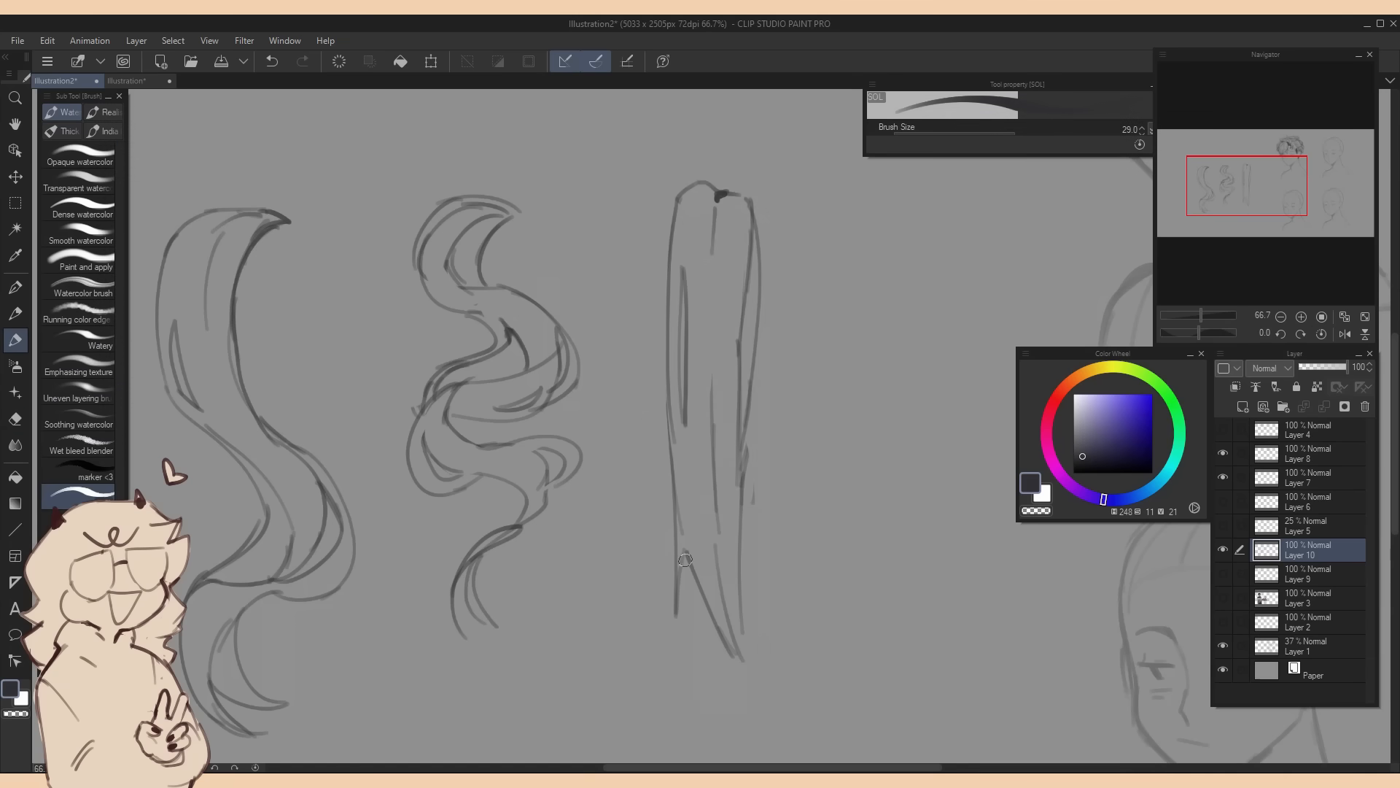
Draw a long loose strand down the straight lock's outer edge and add jagged pointed tips at its end
mouse_move(751, 207)
mouse_down()
mouse_move(753, 496)
mouse_move(761, 456)
mouse_move(748, 667)
mouse_up()
key(e)
key(b)
drag(745, 541, 766, 631)
drag(737, 579, 764, 630)
drag(736, 581, 734, 646)
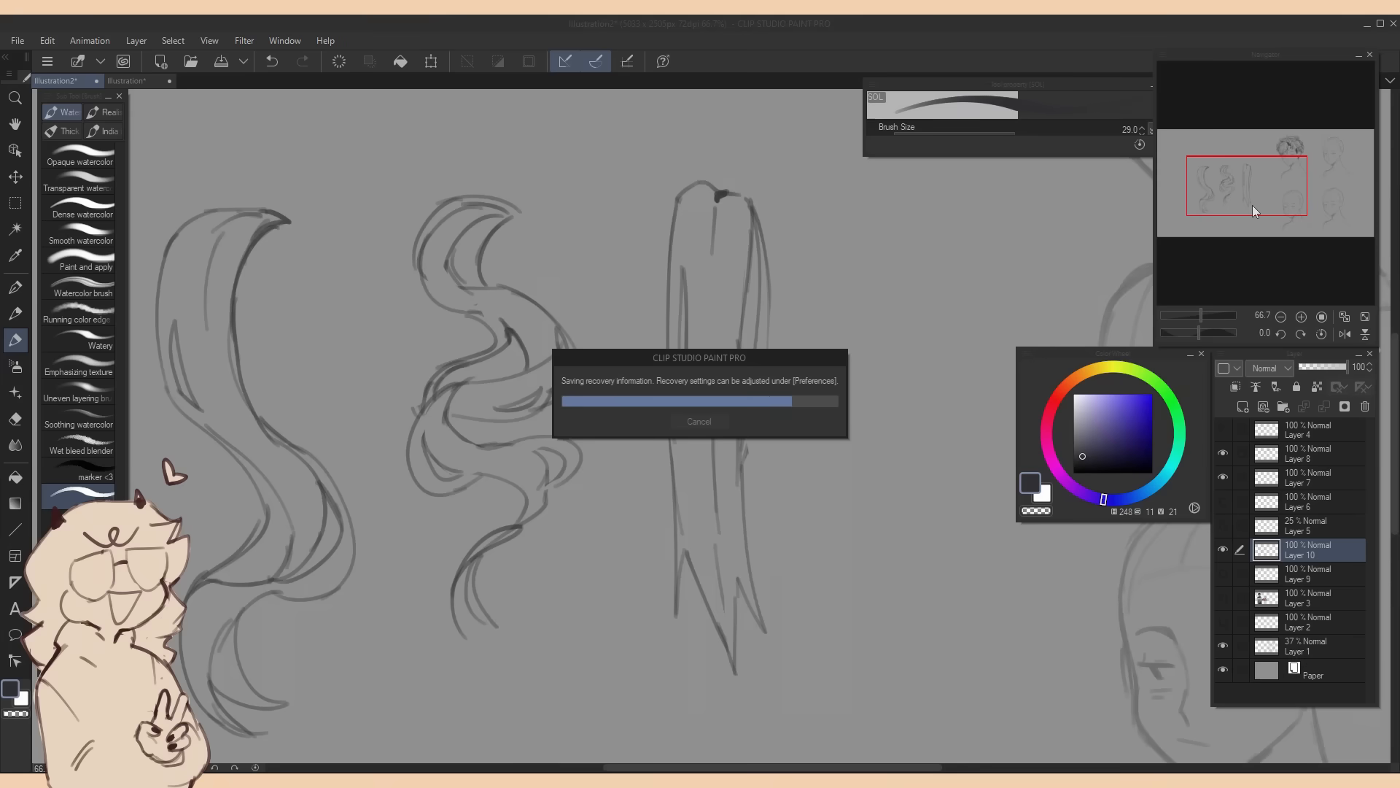
On a new layer, draw bright red strokes along the lengths and bends of the three hair locks
drag(1252, 204, 1271, 188)
click(1242, 407)
click(1051, 407)
click(1148, 394)
drag(393, 282, 430, 412)
drag(361, 477, 365, 561)
drag(648, 250, 680, 295)
drag(724, 336, 709, 409)
drag(585, 331, 577, 362)
drag(595, 511, 616, 538)
drag(794, 264, 791, 496)
drag(921, 249, 926, 478)
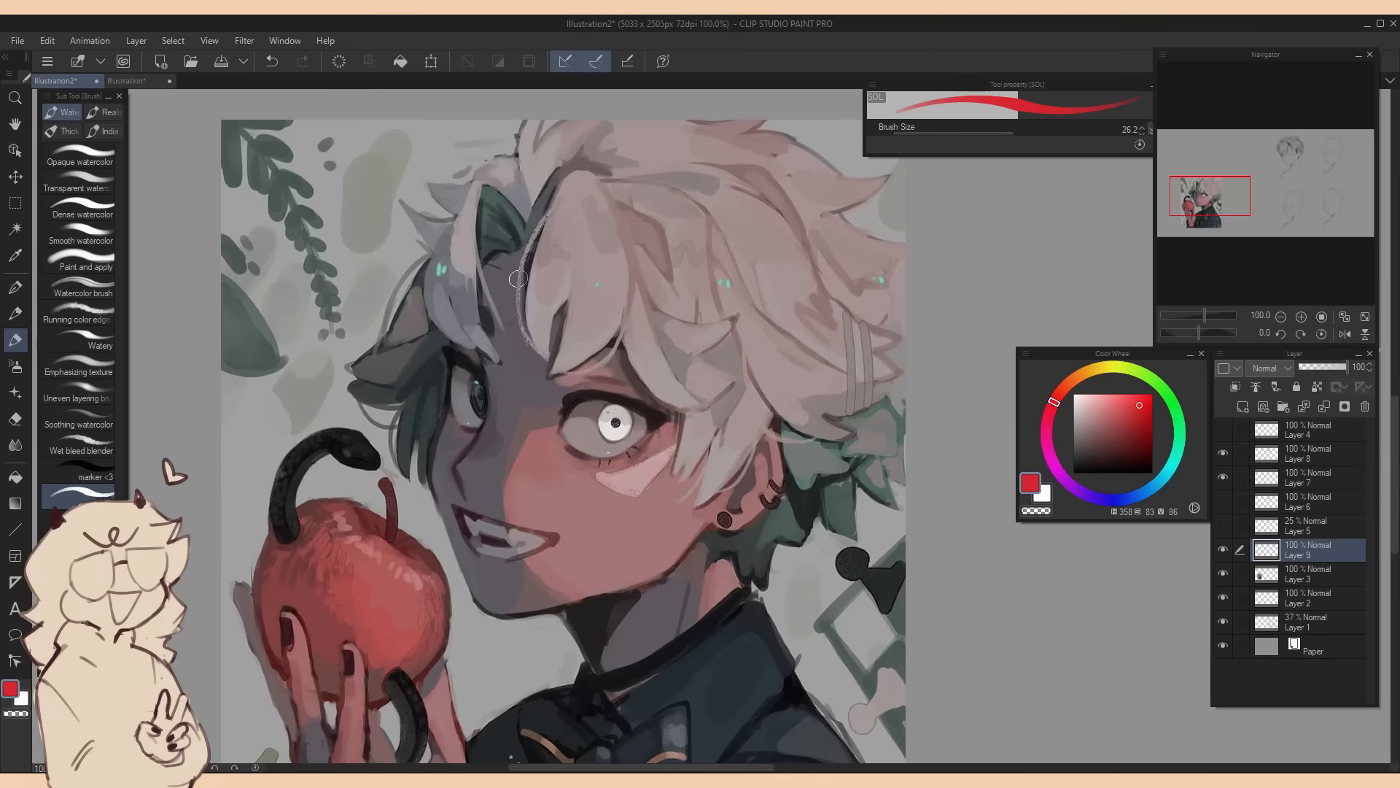
Outline a front bang in red and the neighbouring side lock in magenta, erasing stray parts of the outline
mouse_move(518, 279)
mouse_down()
mouse_move(543, 197)
mouse_move(598, 350)
mouse_move(561, 306)
mouse_up()
drag(1054, 402, 1049, 451)
drag(619, 328, 711, 408)
mouse_move(619, 210)
mouse_down()
mouse_move(676, 289)
mouse_move(712, 399)
mouse_up()
drag(602, 175, 725, 312)
key(ctrl+z)
key(e)
drag(633, 224, 677, 289)
drag(656, 278, 631, 350)
Outline the bang on the far side of the parting in red and the flared tuft beside it in magenta
key(b)
alt+click(595, 399)
mouse_move(501, 314)
mouse_down()
mouse_move(411, 312)
mouse_move(475, 435)
mouse_up()
drag(475, 436, 447, 354)
mouse_move(477, 397)
mouse_down()
mouse_move(451, 298)
mouse_move(459, 257)
mouse_up()
drag(456, 335, 502, 315)
alt+click(615, 446)
mouse_move(399, 337)
mouse_down()
mouse_move(330, 436)
mouse_move(421, 414)
mouse_up()
Outline the inner side locks and far cheek tips in purple, and the crown and back hair section in blue
click(1089, 495)
mouse_move(580, 256)
mouse_down()
mouse_move(682, 321)
mouse_move(703, 470)
mouse_move(683, 569)
mouse_up()
mouse_move(591, 279)
mouse_down()
mouse_move(642, 317)
mouse_move(609, 315)
mouse_up()
drag(510, 379, 450, 404)
mouse_move(319, 500)
mouse_down()
mouse_move(315, 585)
mouse_move(336, 585)
mouse_up()
click(1137, 495)
mouse_move(442, 306)
mouse_down()
mouse_move(438, 218)
mouse_move(809, 444)
mouse_move(821, 476)
mouse_up()
mouse_move(682, 487)
mouse_down()
mouse_move(690, 499)
mouse_move(810, 478)
mouse_up()
Trace the spiky outer edge of the hair from the crown down the back of the head in teal
click(1179, 445)
drag(601, 216, 757, 250)
mouse_move(708, 235)
mouse_down()
mouse_move(830, 357)
mouse_move(710, 312)
mouse_up()
drag(539, 238, 604, 216)
drag(748, 542, 805, 492)
drag(789, 425, 825, 409)
Outline the hair section behind the ear in green and the jagged nape spikes in yellow-green
click(1159, 384)
mouse_move(689, 521)
mouse_down()
mouse_move(770, 565)
mouse_move(656, 642)
mouse_move(700, 586)
mouse_move(820, 554)
mouse_up()
click(1124, 369)
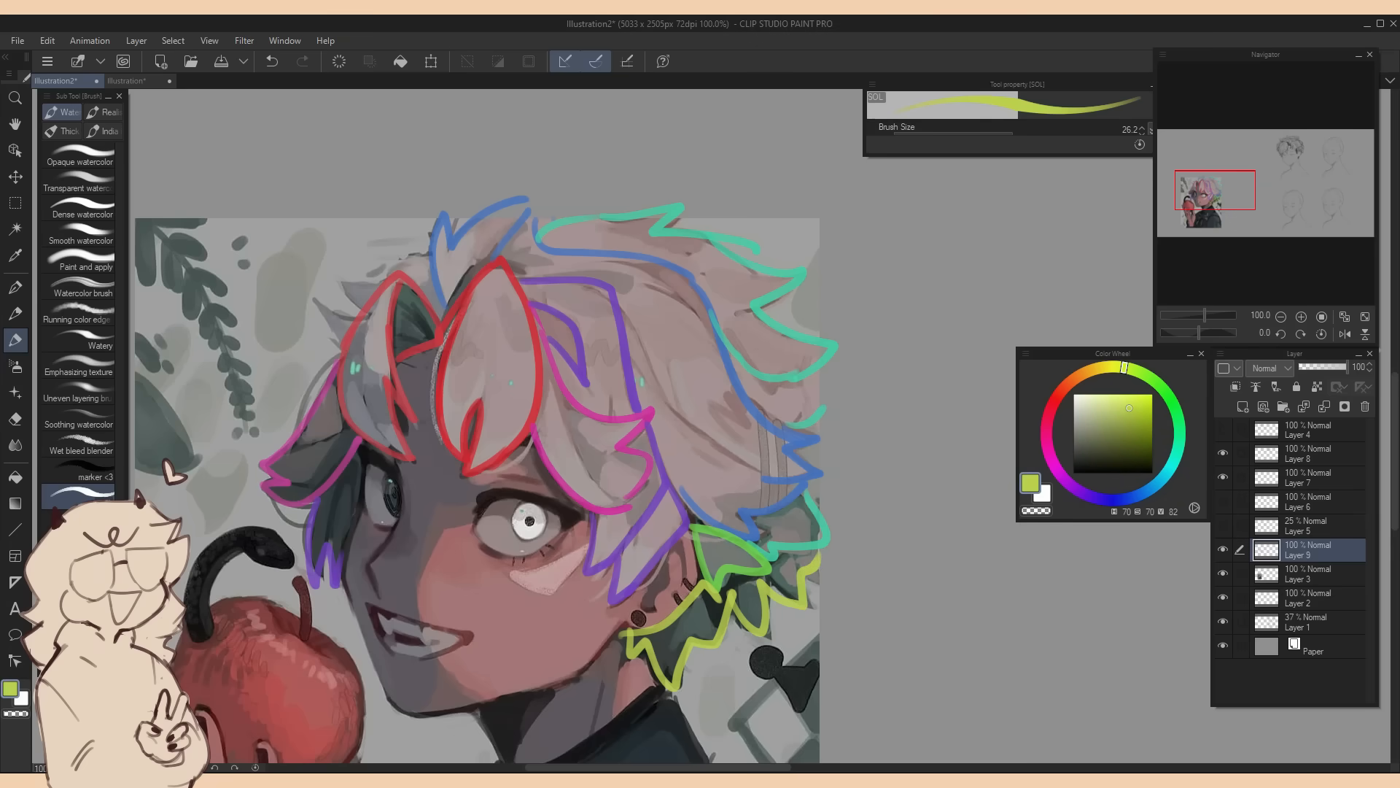
click(1094, 500)
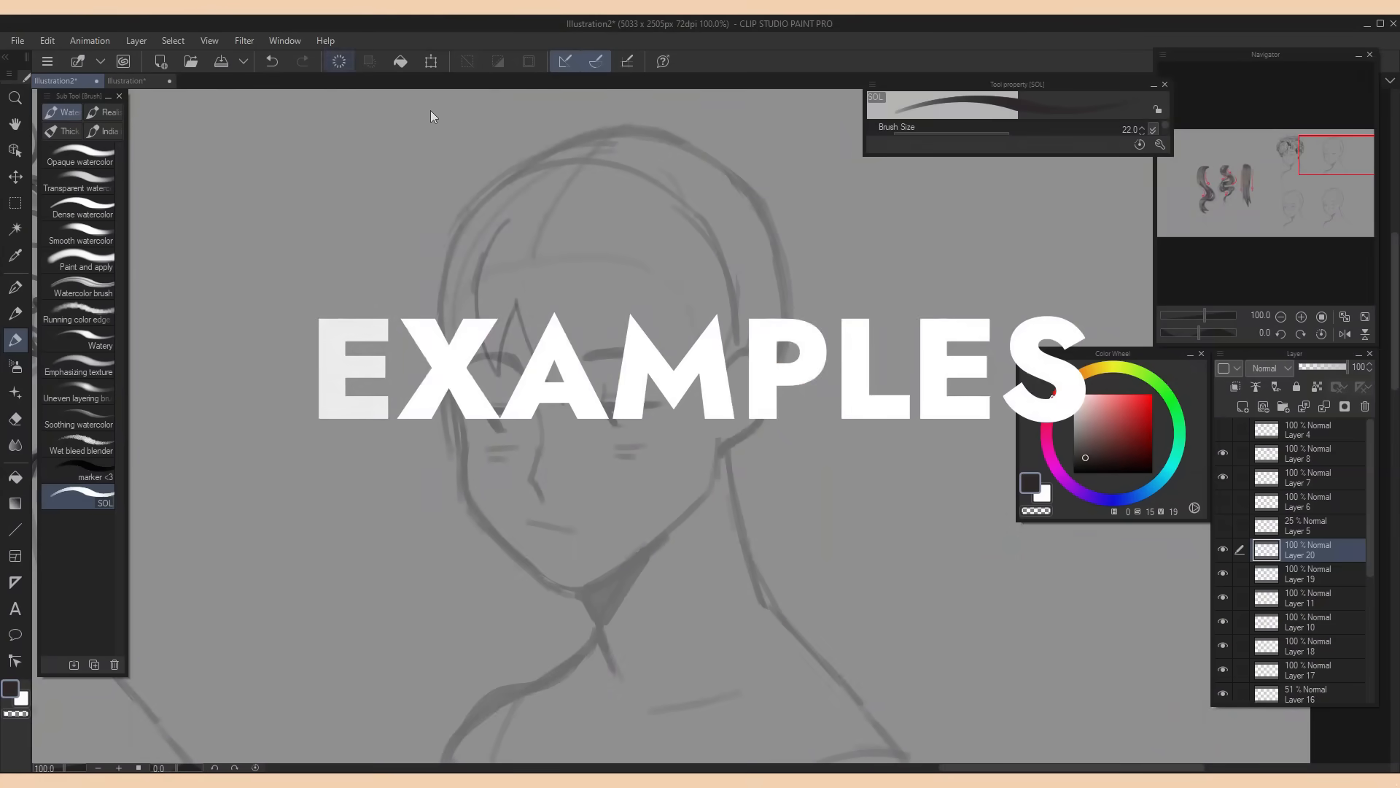
Lower the opacity of Layer 1 holding the base heads and return to Layer 20 for sketching
drag(1378, 655, 1377, 687)
click(1313, 667)
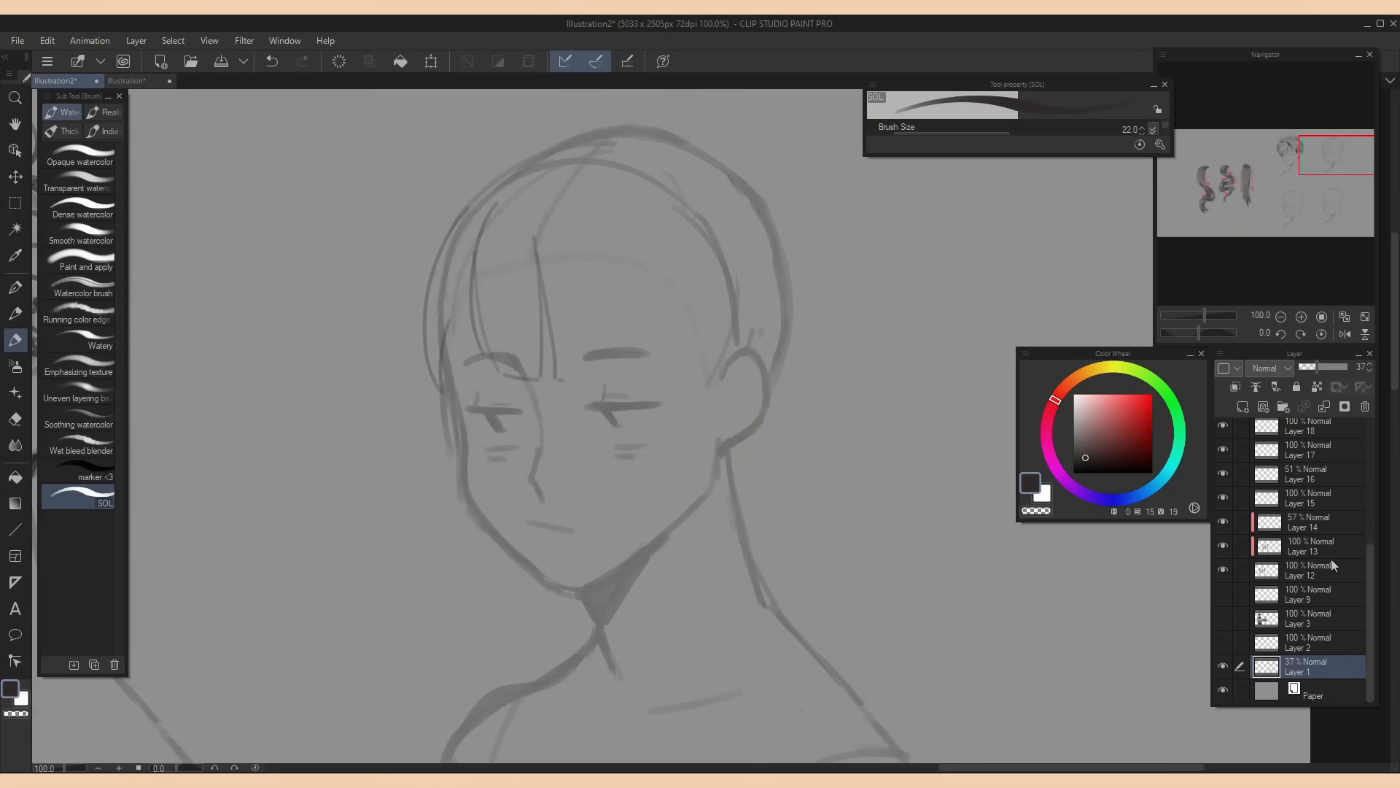
drag(1325, 368, 1310, 368)
drag(1372, 601, 1371, 474)
click(1223, 549)
click(1223, 549)
click(1309, 550)
Sketch straight blunt bangs on the upper-right head, with vertical strand lines and a rounded top contour
drag(636, 237, 646, 358)
drag(560, 198, 547, 316)
mouse_move(508, 177)
mouse_down()
mouse_move(440, 393)
mouse_move(485, 376)
mouse_up()
drag(477, 241, 473, 371)
drag(666, 252, 666, 353)
drag(684, 301, 702, 377)
drag(716, 249, 737, 360)
drag(707, 286, 737, 374)
drag(657, 191, 715, 246)
drag(566, 163, 500, 180)
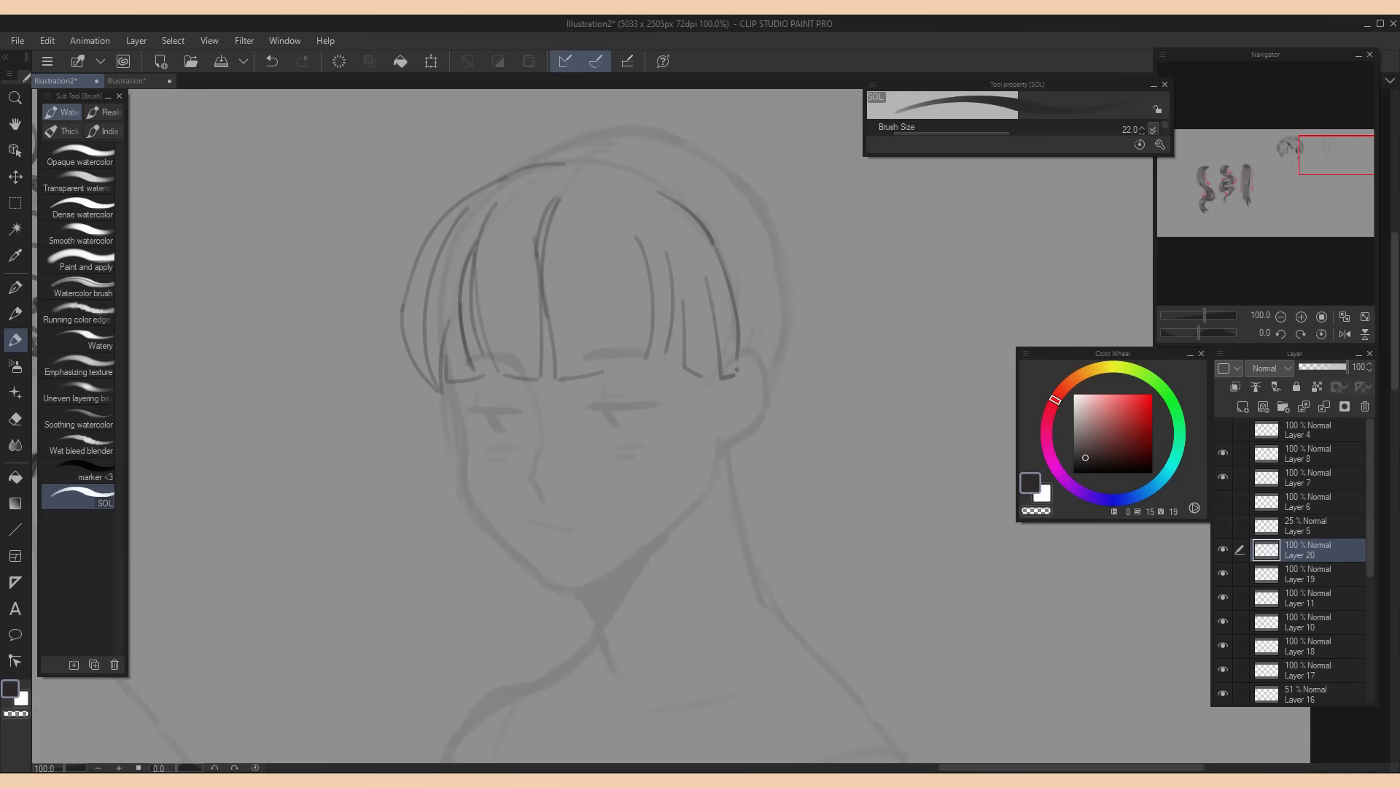
Rework the strand lines in the middle of the straight bangs
key(ctrl+minus)
drag(659, 279, 669, 378)
drag(642, 286, 650, 367)
drag(642, 285, 653, 384)
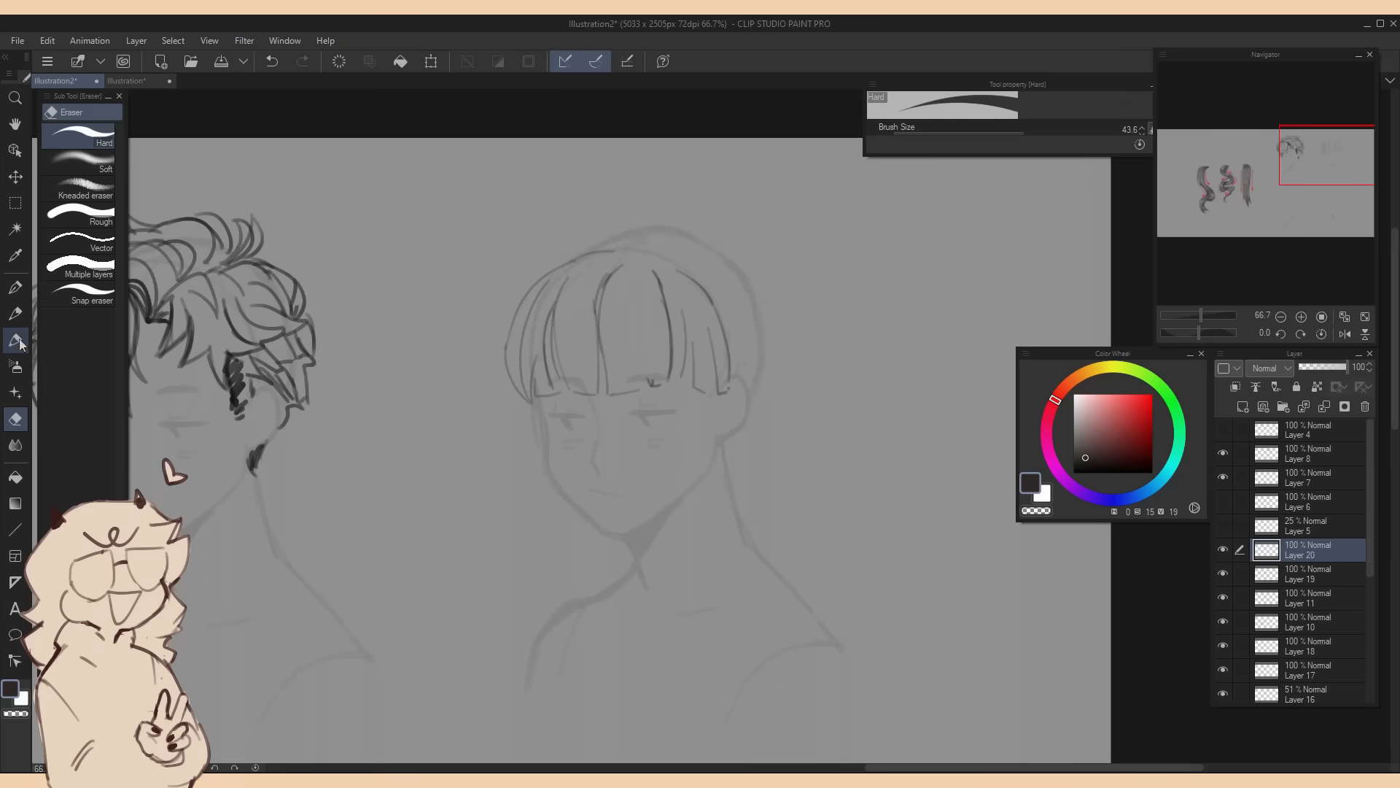
Sketch two long straight side locks framing the face, ending in angled tips at the shoulders
mouse_move(538, 403)
mouse_down()
mouse_move(558, 605)
mouse_move(578, 639)
mouse_up()
mouse_move(584, 516)
mouse_down()
mouse_move(599, 623)
mouse_move(576, 642)
mouse_up()
mouse_move(703, 391)
mouse_down()
mouse_move(706, 627)
mouse_move(738, 624)
mouse_up()
drag(713, 617, 703, 640)
drag(720, 395, 724, 474)
Sketch the swept-back hair over the crown and behind the ear, and close the outer edge of the bangs
drag(732, 373, 779, 325)
drag(611, 245, 731, 240)
drag(779, 328, 760, 392)
drag(540, 285, 509, 394)
drag(509, 392, 534, 399)
Sketch a high straight ponytail falling behind the head, with long inner strand lines
drag(799, 308, 810, 613)
drag(786, 317, 778, 427)
drag(778, 378, 779, 555)
drag(794, 450, 790, 560)
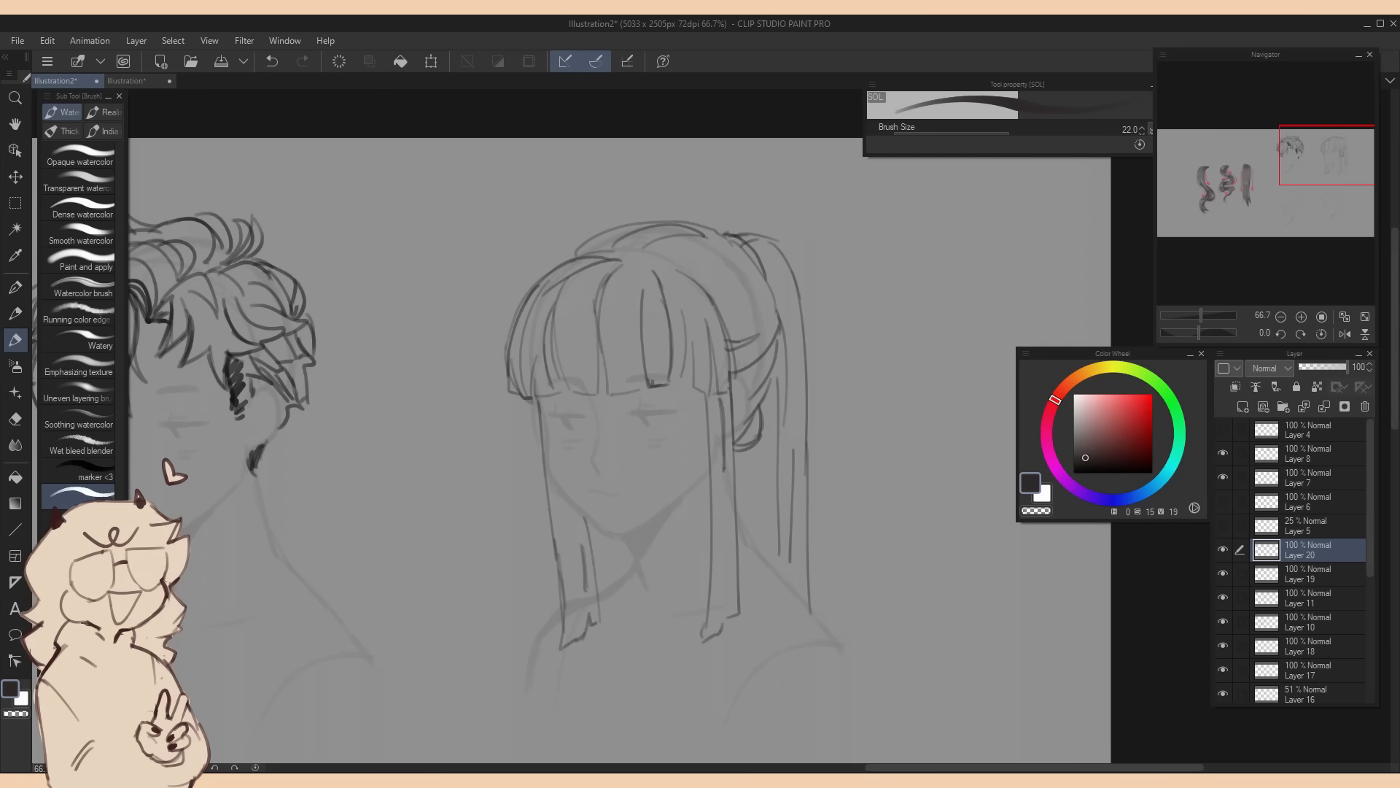
drag(619, 424, 764, 378)
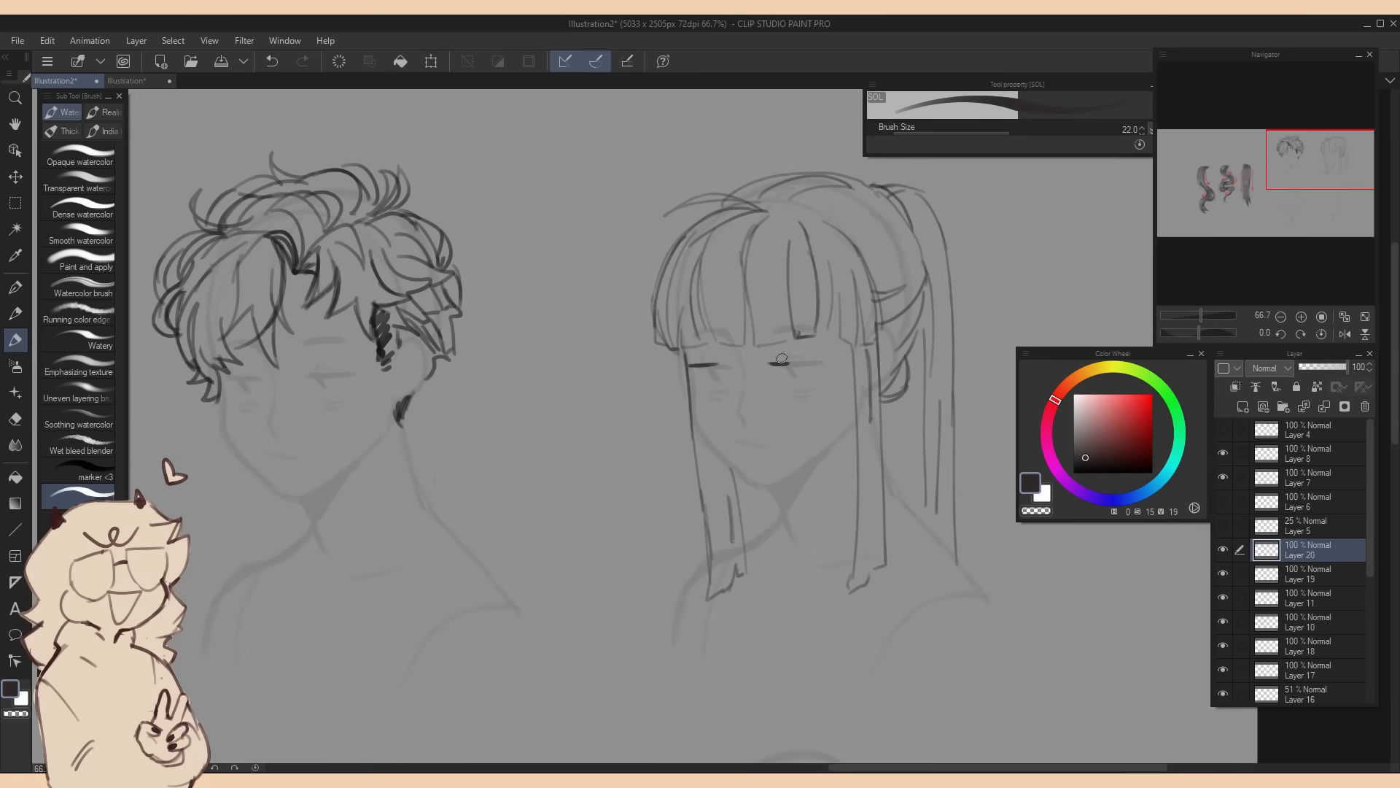
Sketch short spiky hair on the lower-left head, with a jagged hairline, spiked crown contour and sideburn
drag(1290, 173, 1265, 218)
scroll(1300, 209, up, 1)
scroll(1301, 209, down, 1)
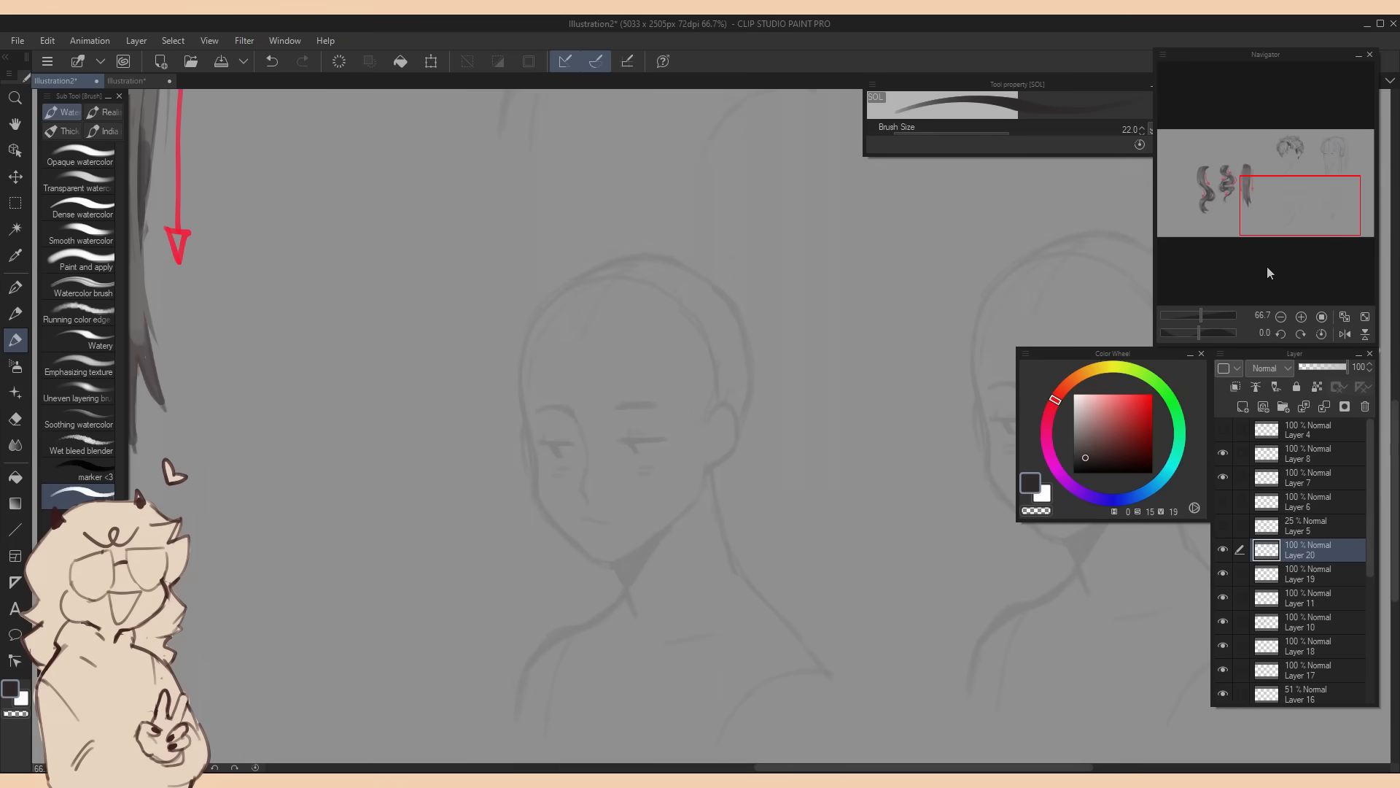
drag(550, 353, 602, 340)
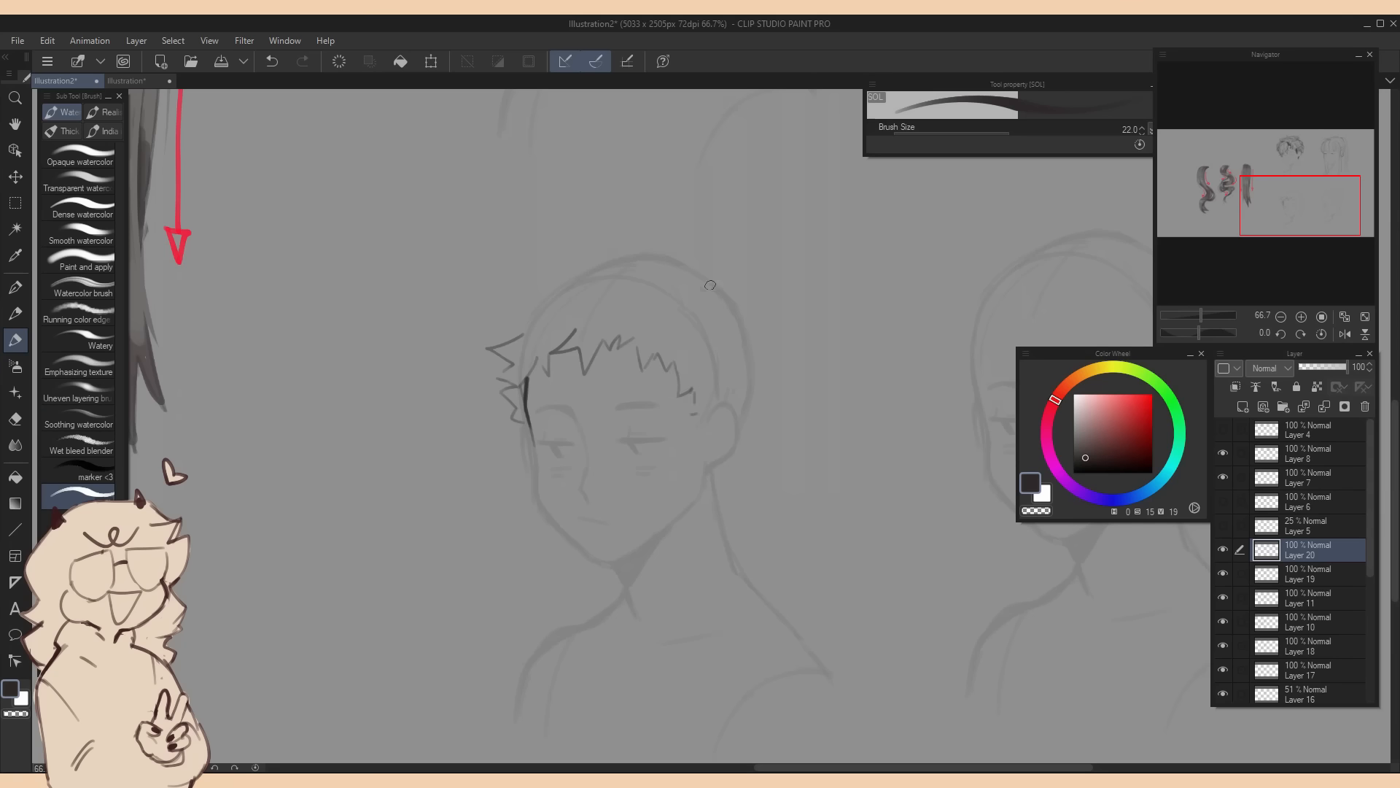
drag(691, 266, 646, 238)
drag(647, 251, 575, 253)
drag(574, 253, 509, 336)
mouse_move(643, 286)
mouse_down()
mouse_move(560, 302)
mouse_move(563, 333)
mouse_up()
drag(540, 321, 521, 355)
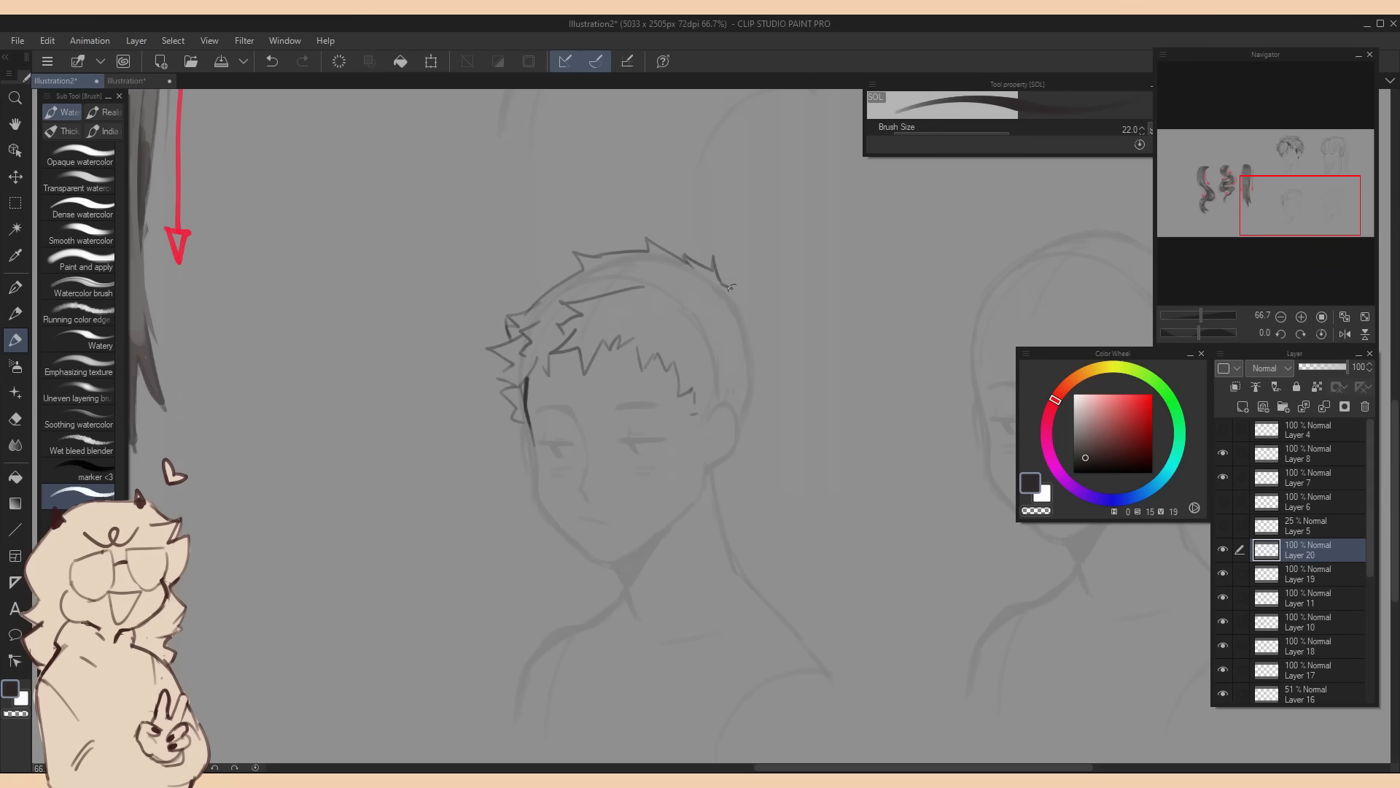
drag(745, 373, 700, 439)
Sketch a curtain bang on the lower-right head, sweeping from the middle parting toward the ear
drag(1309, 205, 1339, 203)
click(1302, 316)
mouse_move(564, 252)
mouse_down()
mouse_move(533, 305)
mouse_move(604, 414)
mouse_up()
drag(583, 332, 686, 412)
drag(565, 253, 617, 264)
drag(643, 286, 713, 329)
drag(711, 363, 676, 409)
Sketch the opposite curtain bang with flicked outer tips, undoing the last two strokes
drag(503, 266, 482, 393)
drag(438, 321, 376, 364)
drag(503, 252, 430, 281)
mouse_move(514, 296)
mouse_down()
mouse_move(503, 412)
mouse_move(405, 481)
mouse_up()
drag(463, 470, 427, 507)
drag(693, 409, 733, 492)
click(1282, 316)
key(ctrl+z)
key(ctrl+z)
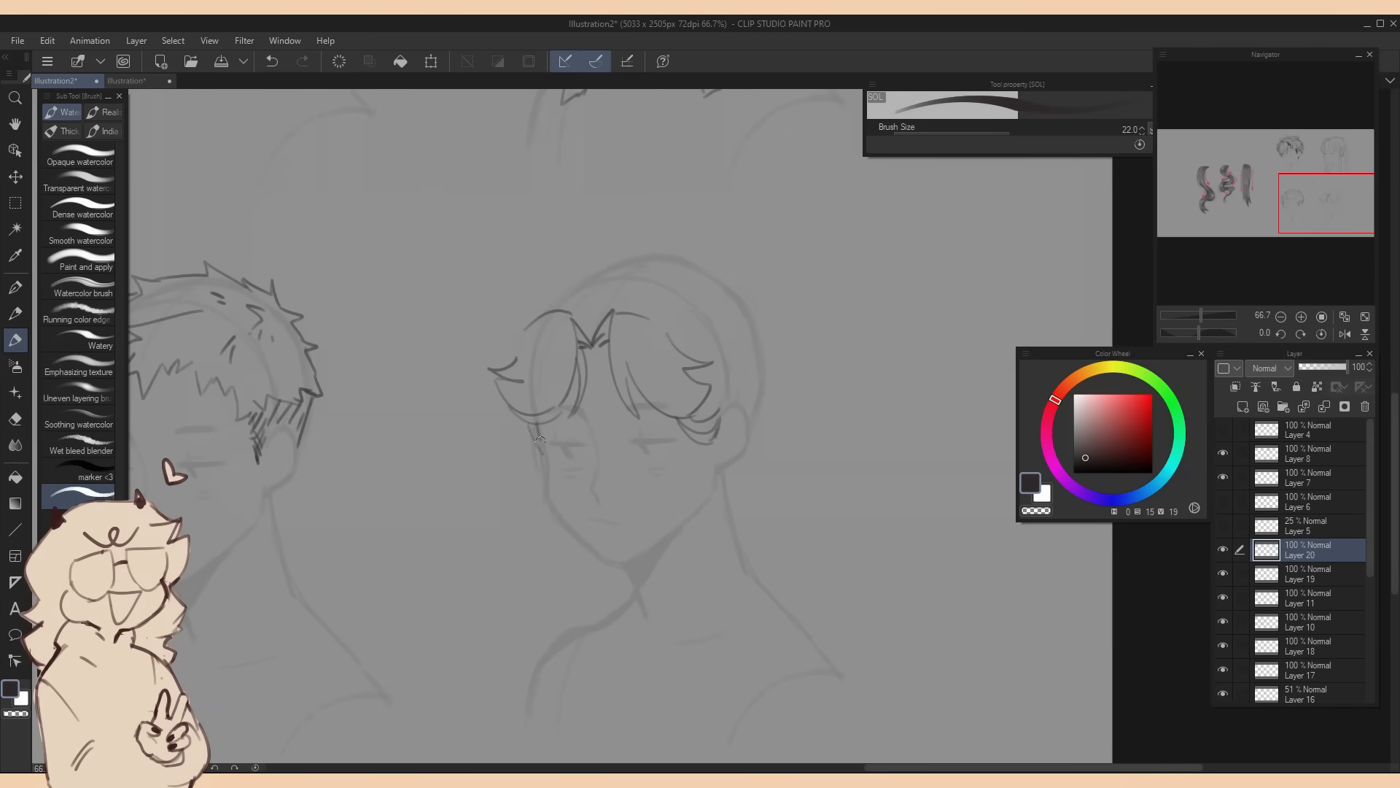
Sketch wavy strands beside the jaw, neck and ear that curl into pointed ends
drag(722, 467, 726, 580)
drag(755, 387, 762, 481)
drag(729, 485, 795, 521)
drag(543, 514, 532, 550)
drag(533, 551, 601, 623)
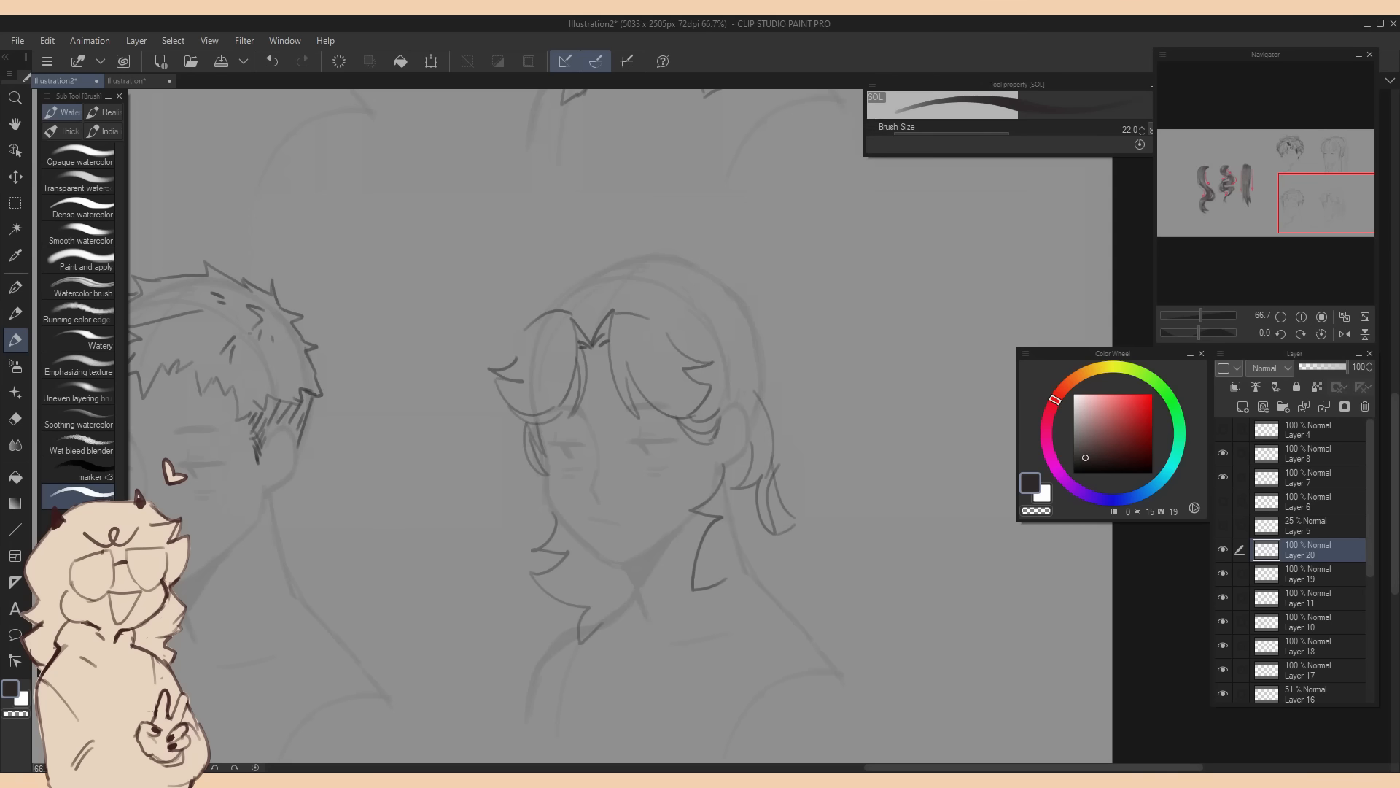
Sketch the crown contour and the wavy back edge of the hair down to the neck
drag(716, 254, 789, 350)
mouse_move(776, 326)
mouse_down()
mouse_move(766, 396)
mouse_move(821, 451)
mouse_up()
drag(791, 460, 800, 545)
drag(797, 479, 814, 516)
drag(680, 242, 548, 298)
drag(590, 267, 525, 328)
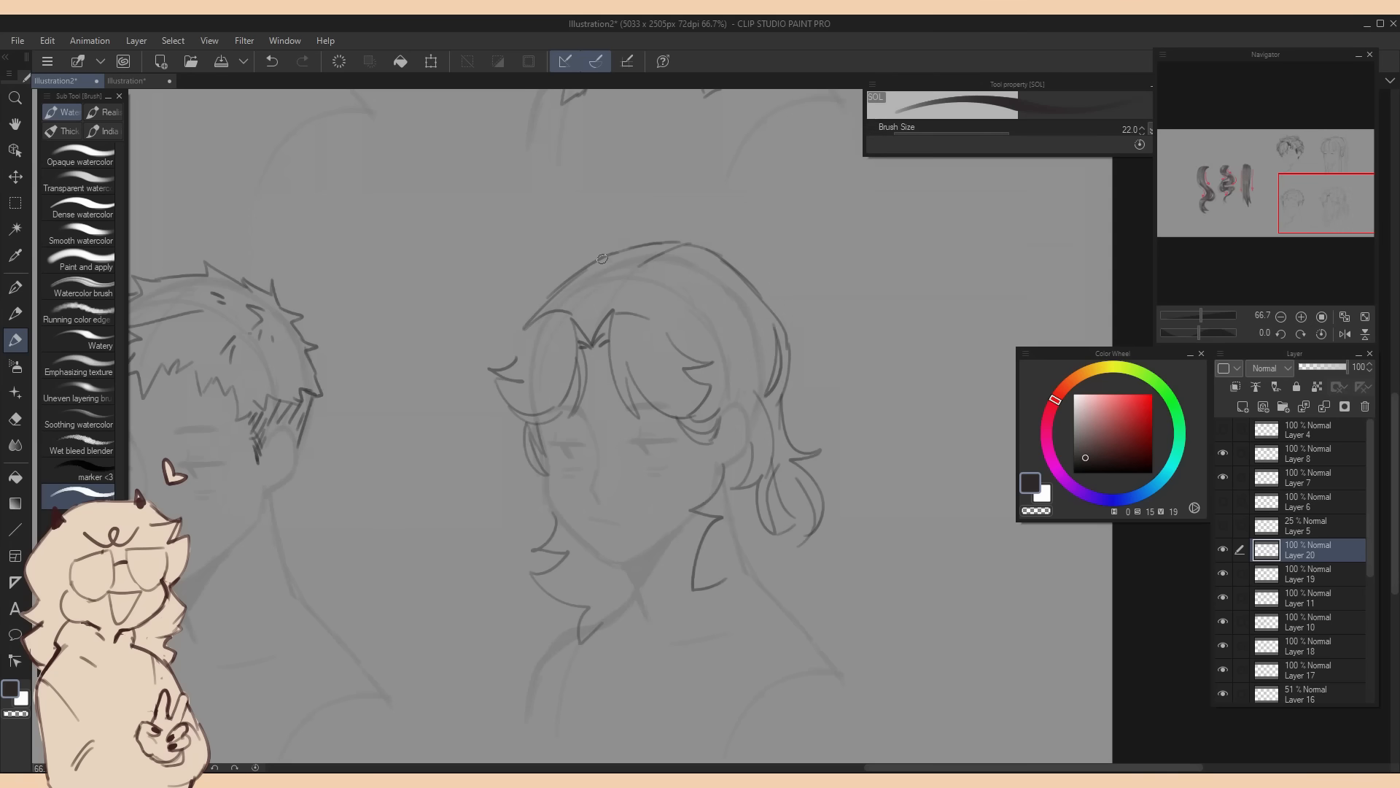
Fill out the wavy hair beside the cheek and jaw with looping outer curls
drag(534, 522, 543, 598)
drag(544, 544, 587, 609)
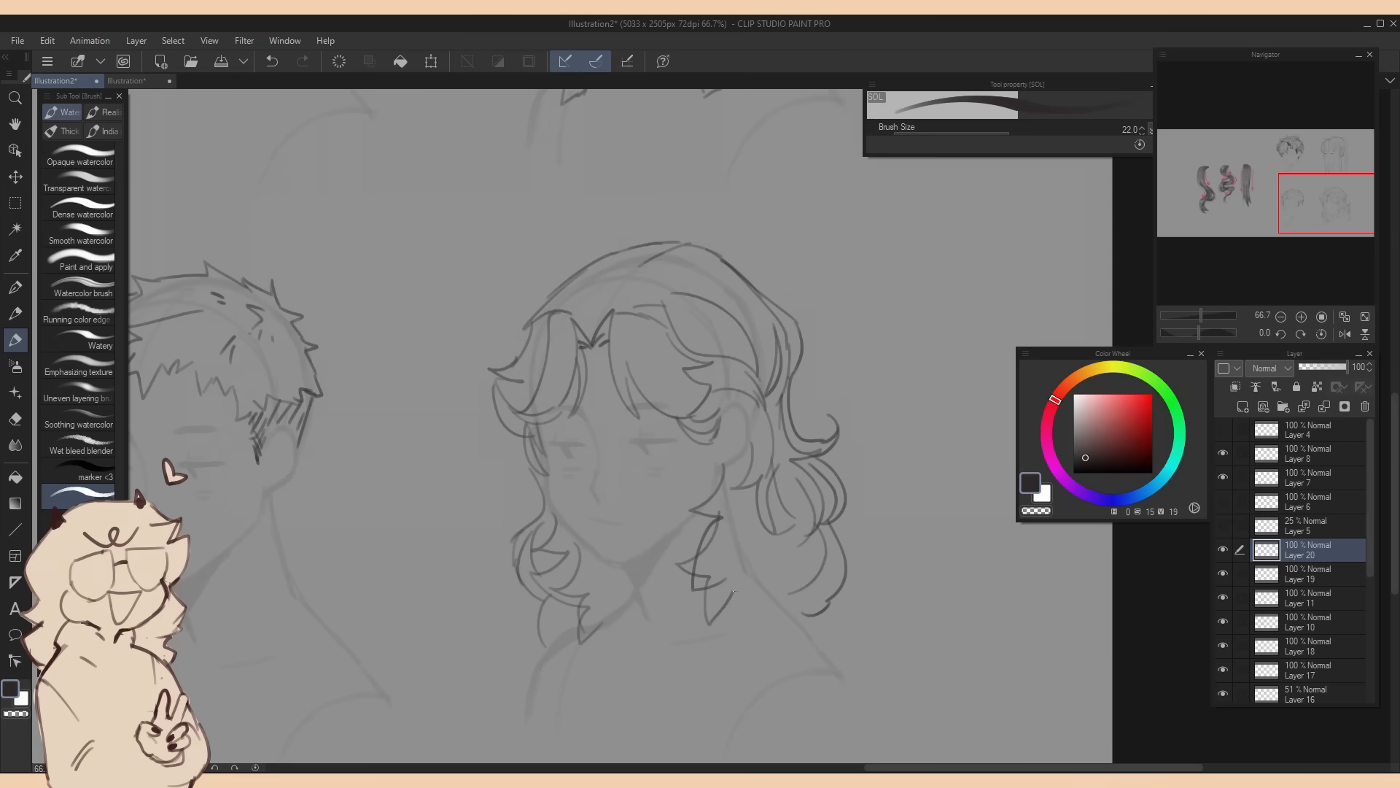
drag(530, 433, 507, 554)
On a new layer, draw bright red arrows along the hair flow of the sketched hairstyles
click(1282, 316)
mouse_move(1288, 212)
mouse_down()
mouse_move(1273, 203)
mouse_move(1323, 174)
mouse_move(1316, 194)
mouse_move(1312, 174)
mouse_up()
click(1281, 317)
click(1301, 317)
click(1243, 407)
click(1146, 400)
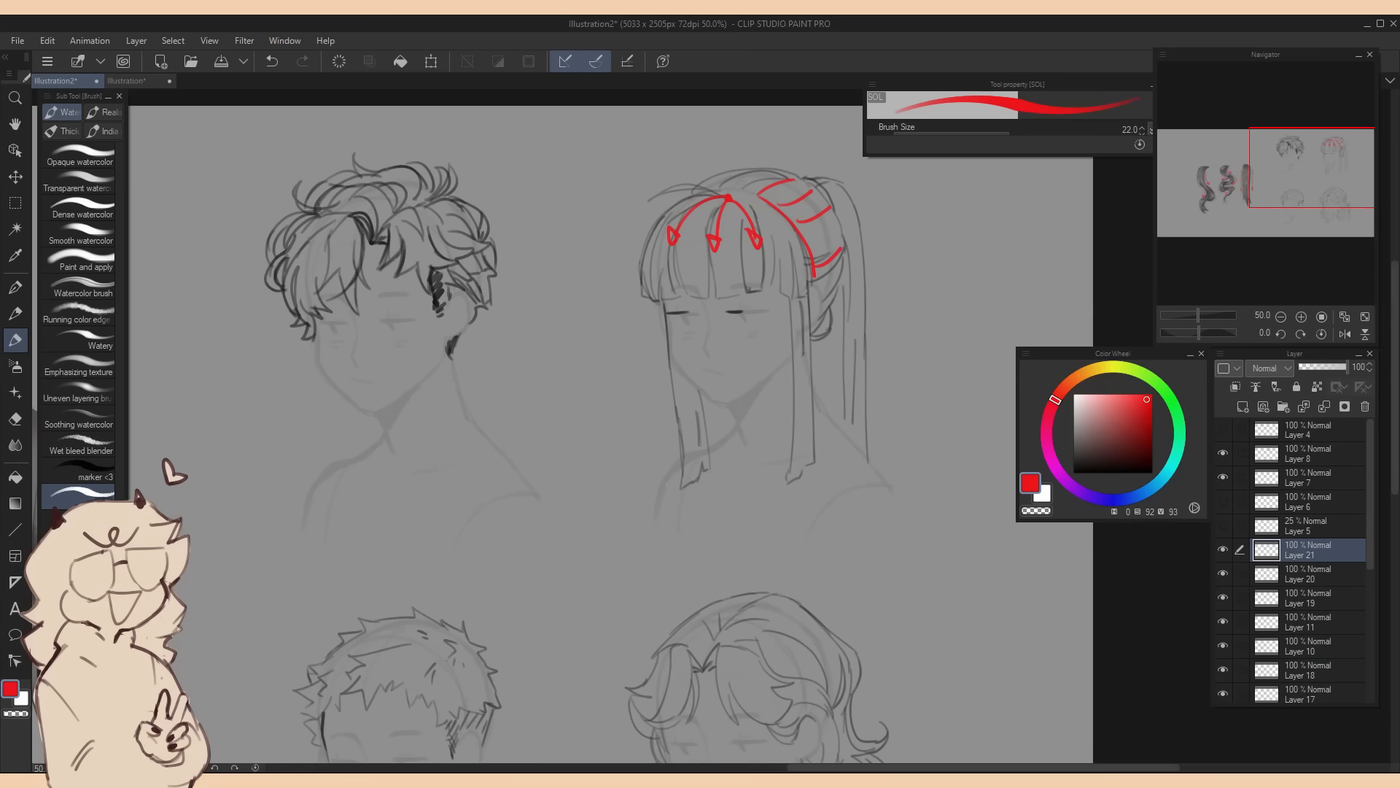
scroll(454, 390, down, 4)
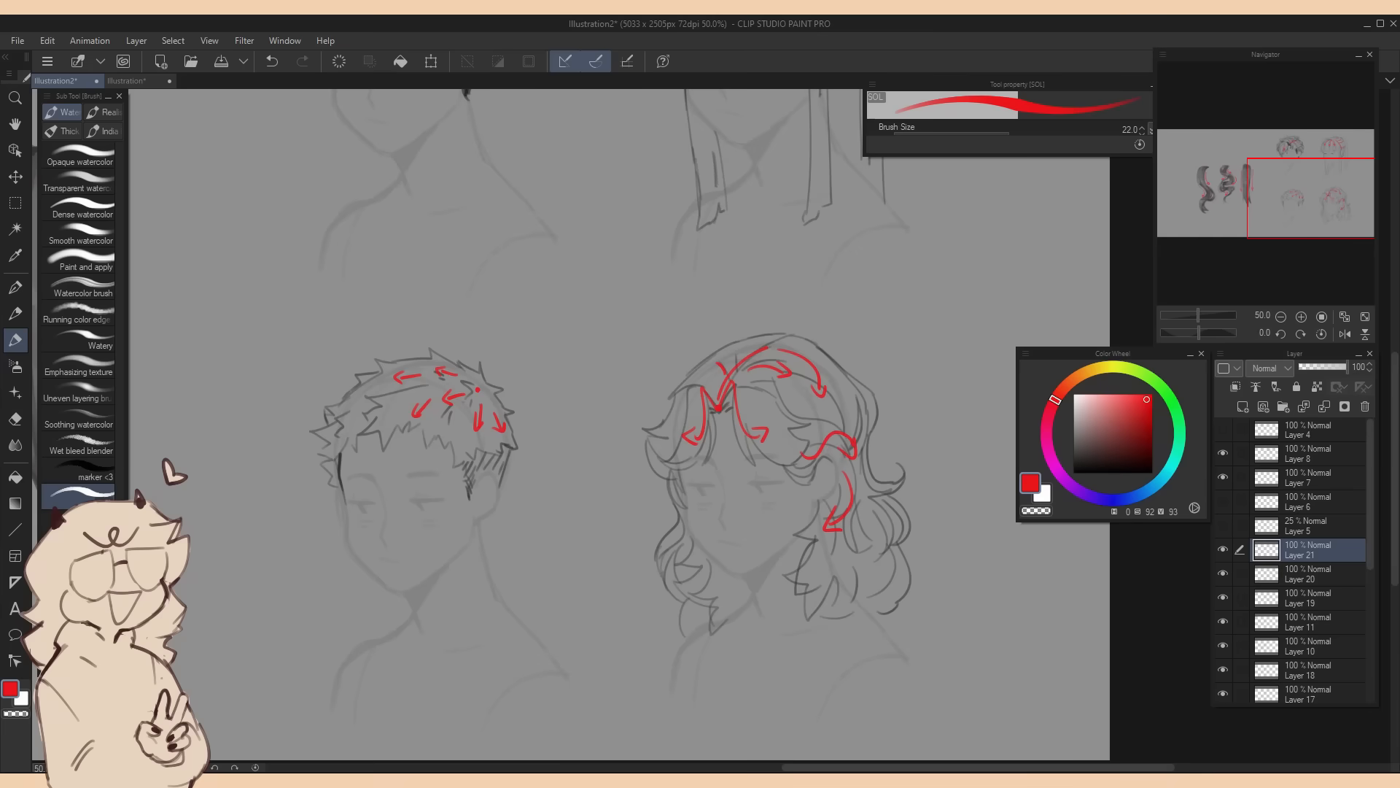
drag(834, 501, 822, 529)
Hide the red arrow layer and raise the opacity of Layer 1 to 99%
click(1224, 550)
drag(1371, 478, 1370, 611)
click(1313, 667)
drag(1328, 367, 1347, 367)
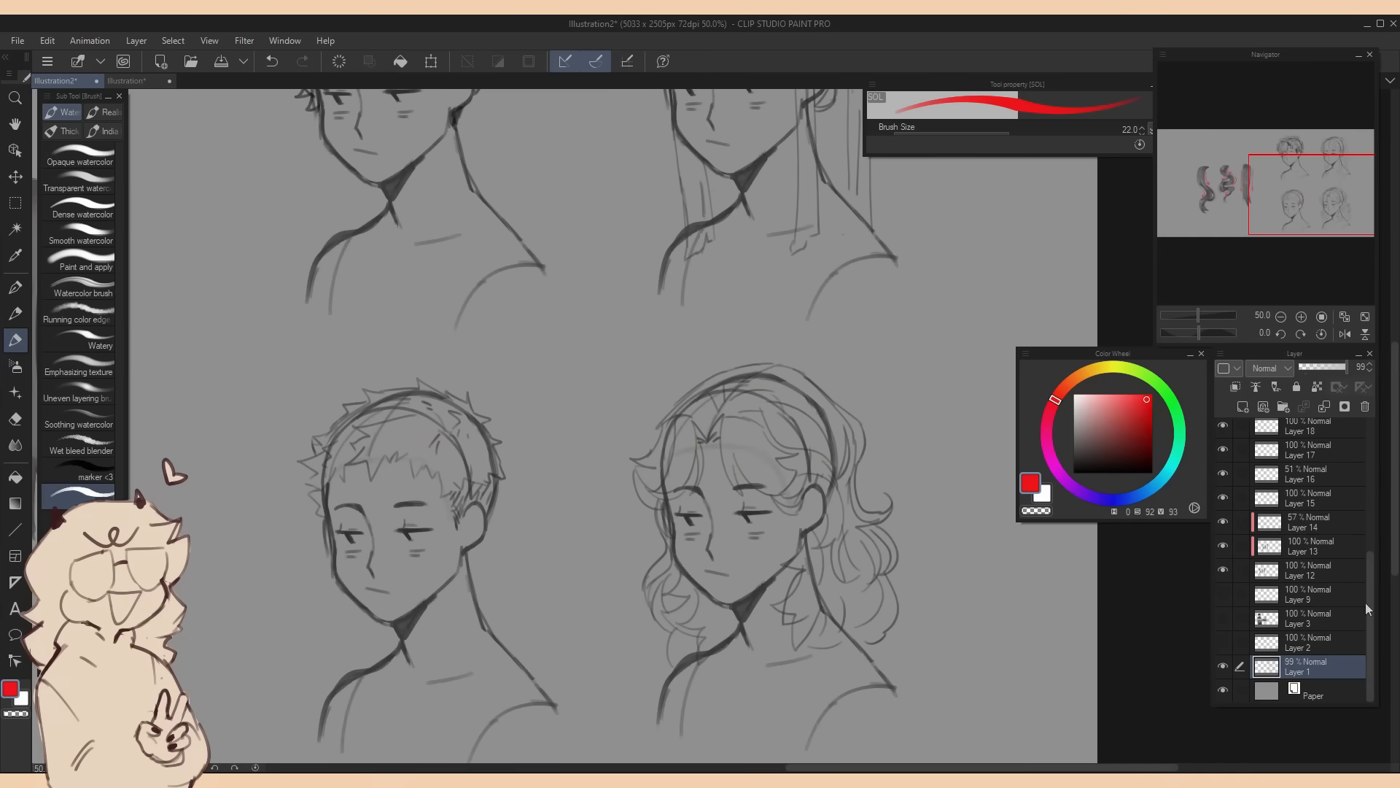
Erase the base head lines that show through the hair on the four sketched heads
key(e)
drag(466, 474, 474, 491)
drag(1328, 195, 1330, 193)
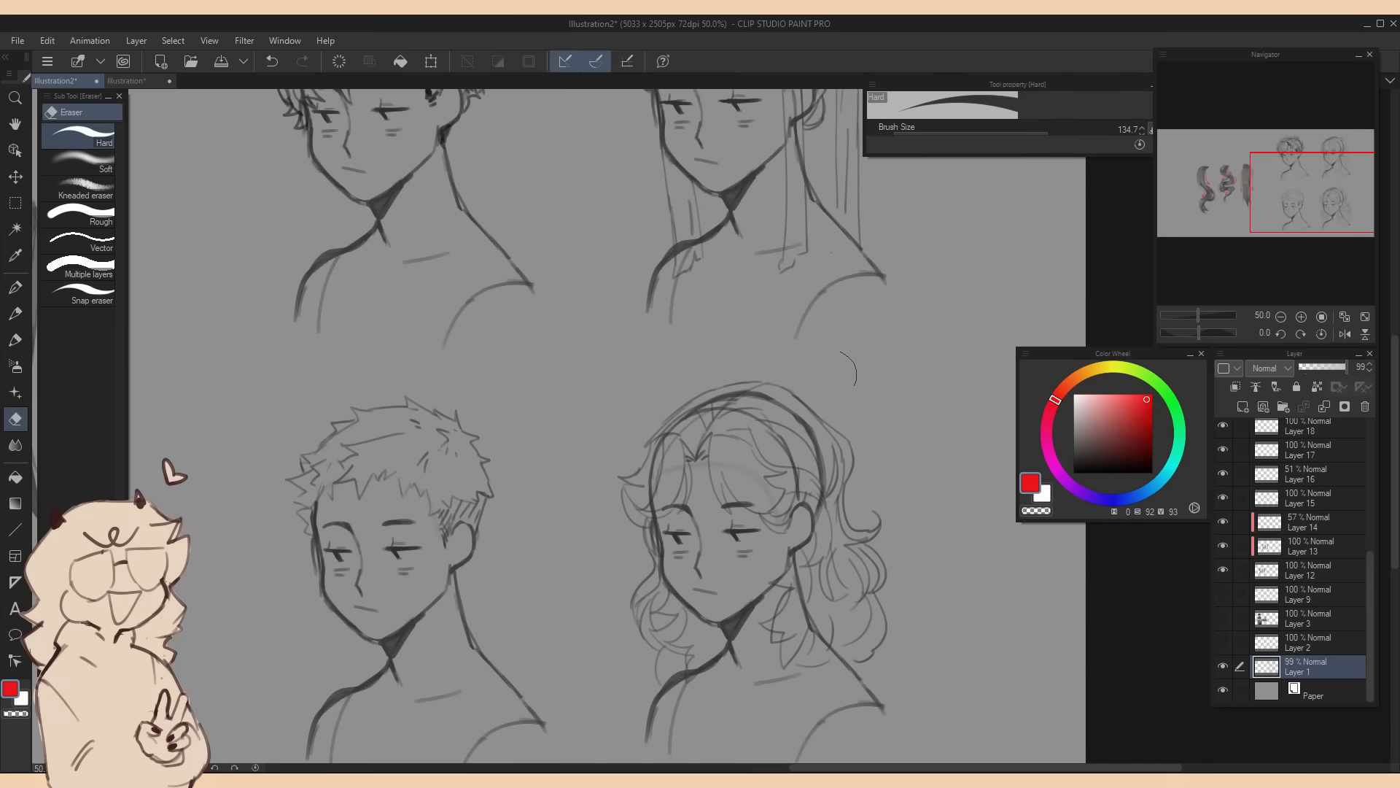
scroll(677, 448, up, 5)
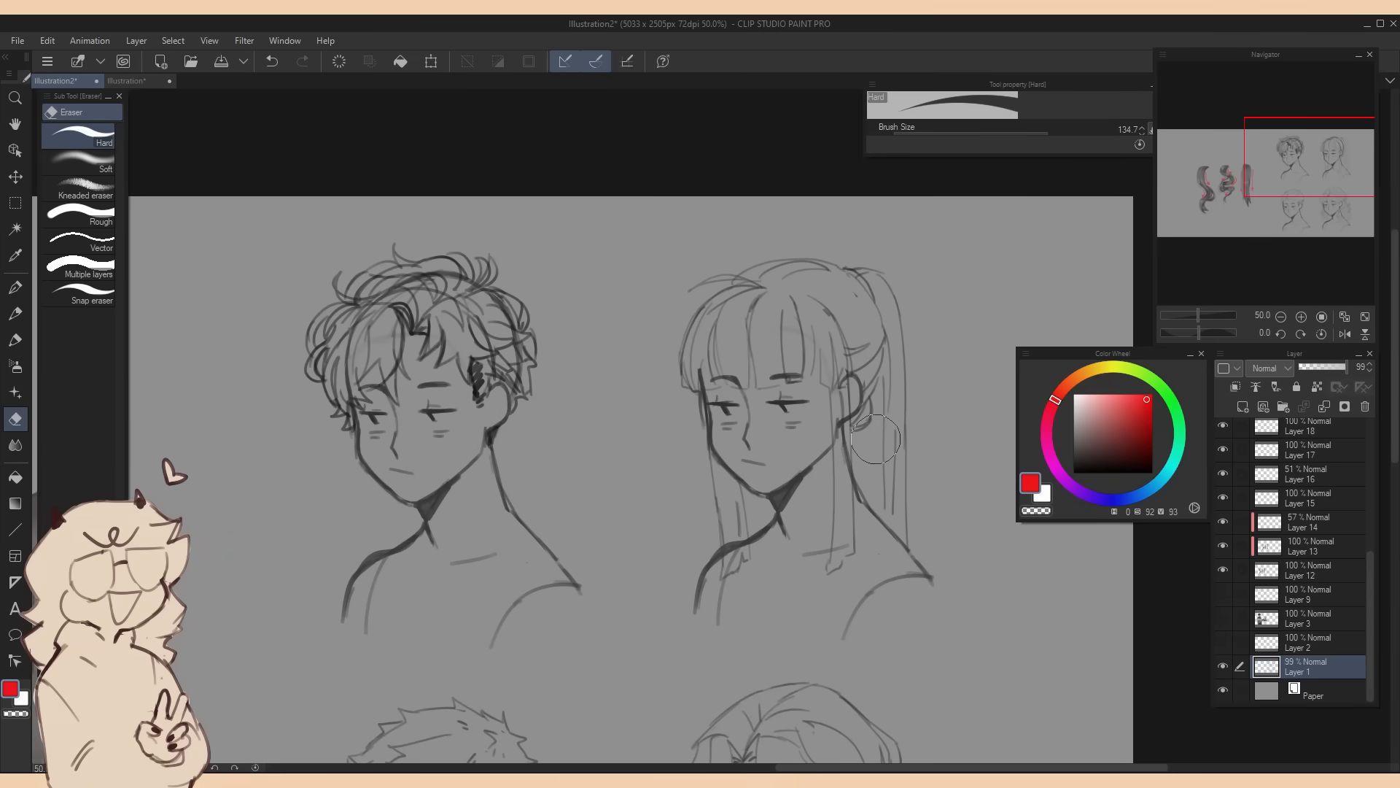
drag(1265, 159, 1273, 198)
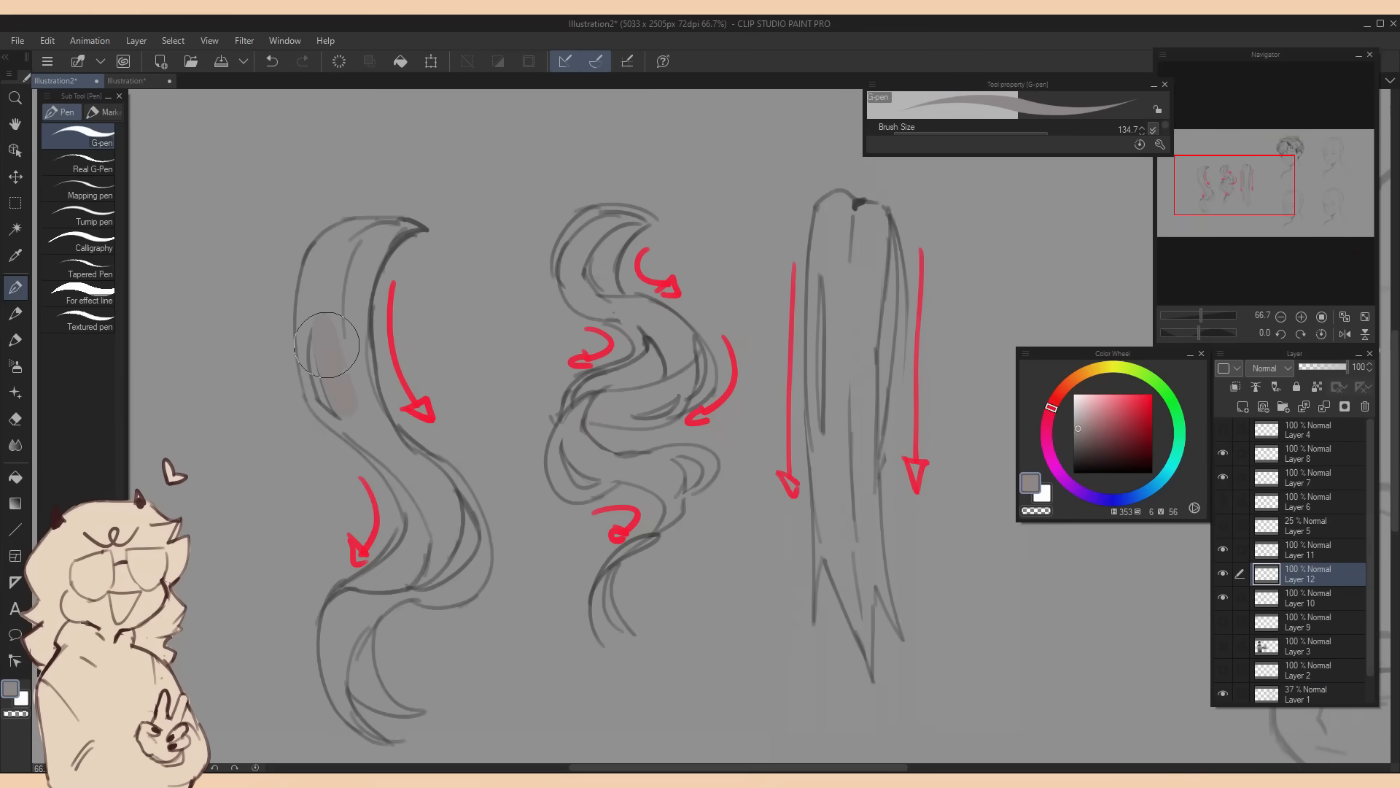
Set the G-pen size to 45.2 and trace the outline of the wavy lock in grey
mouse_move(316, 315)
mouse_down()
mouse_move(341, 405)
mouse_move(424, 222)
mouse_move(485, 543)
mouse_up()
key(ctrl+z)
click(1024, 133)
drag(462, 483, 485, 545)
mouse_move(421, 601)
mouse_down()
mouse_move(486, 563)
mouse_move(322, 642)
mouse_move(319, 411)
mouse_up()
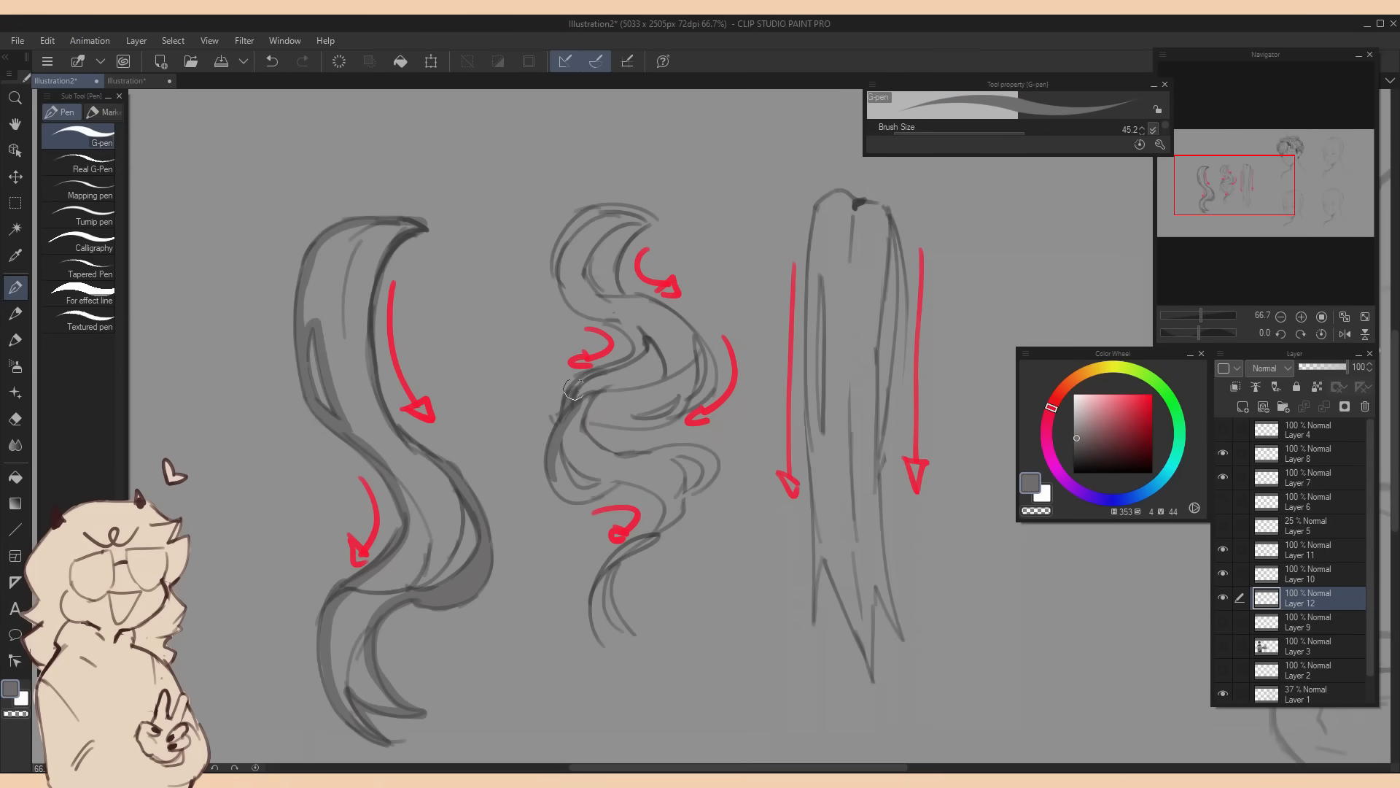
Trace the bends and edges of the curly lock in the same grey
drag(565, 408, 583, 405)
drag(609, 321, 628, 295)
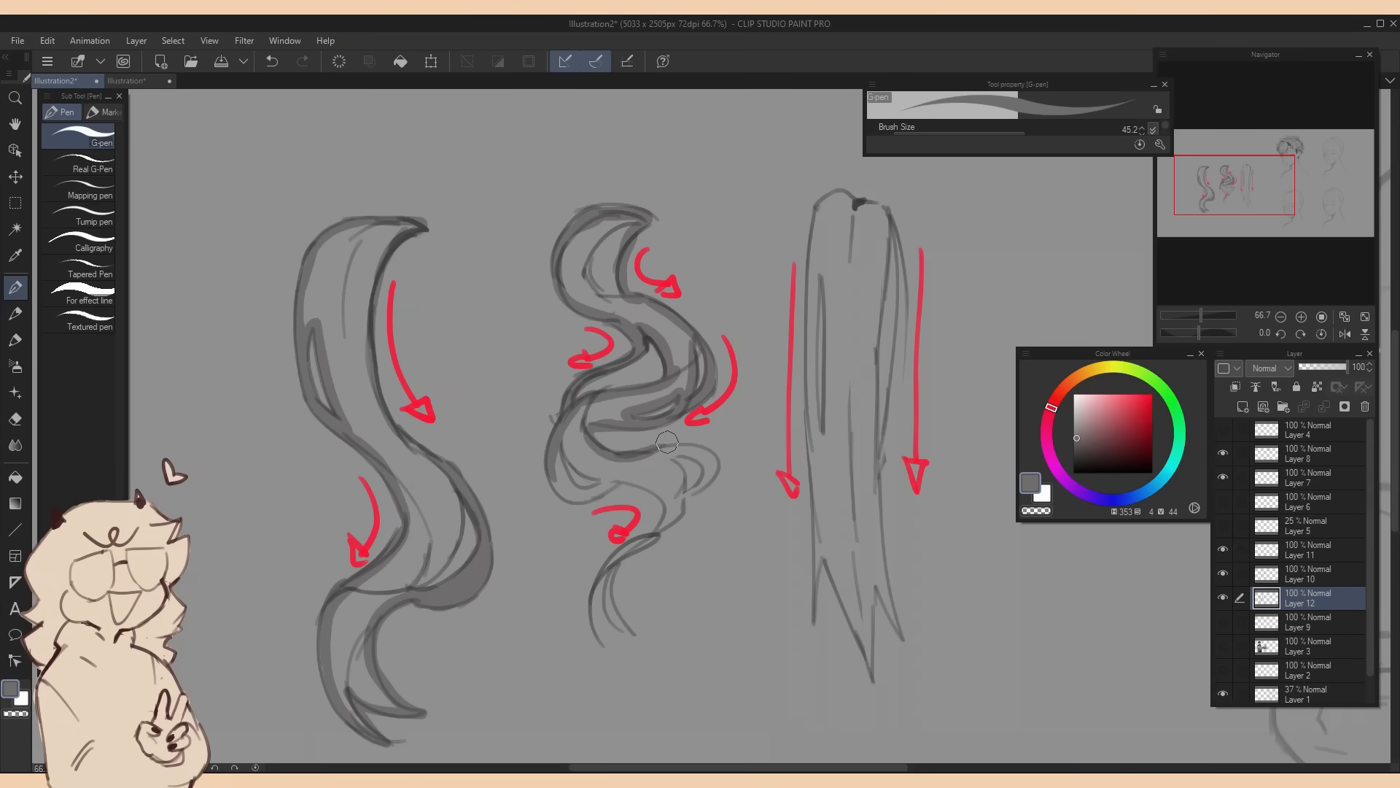
drag(636, 383, 612, 375)
Trace a closed grey outline around the straight lock, including its top and pointed tips
mouse_move(791, 196)
mouse_down()
mouse_move(791, 549)
mouse_move(846, 665)
mouse_up()
drag(847, 665, 847, 445)
drag(865, 205, 851, 423)
drag(793, 195, 861, 203)
Fill the wavy, curly and straight lock outlines with solid grey on Layer 12
click(16, 419)
click(15, 477)
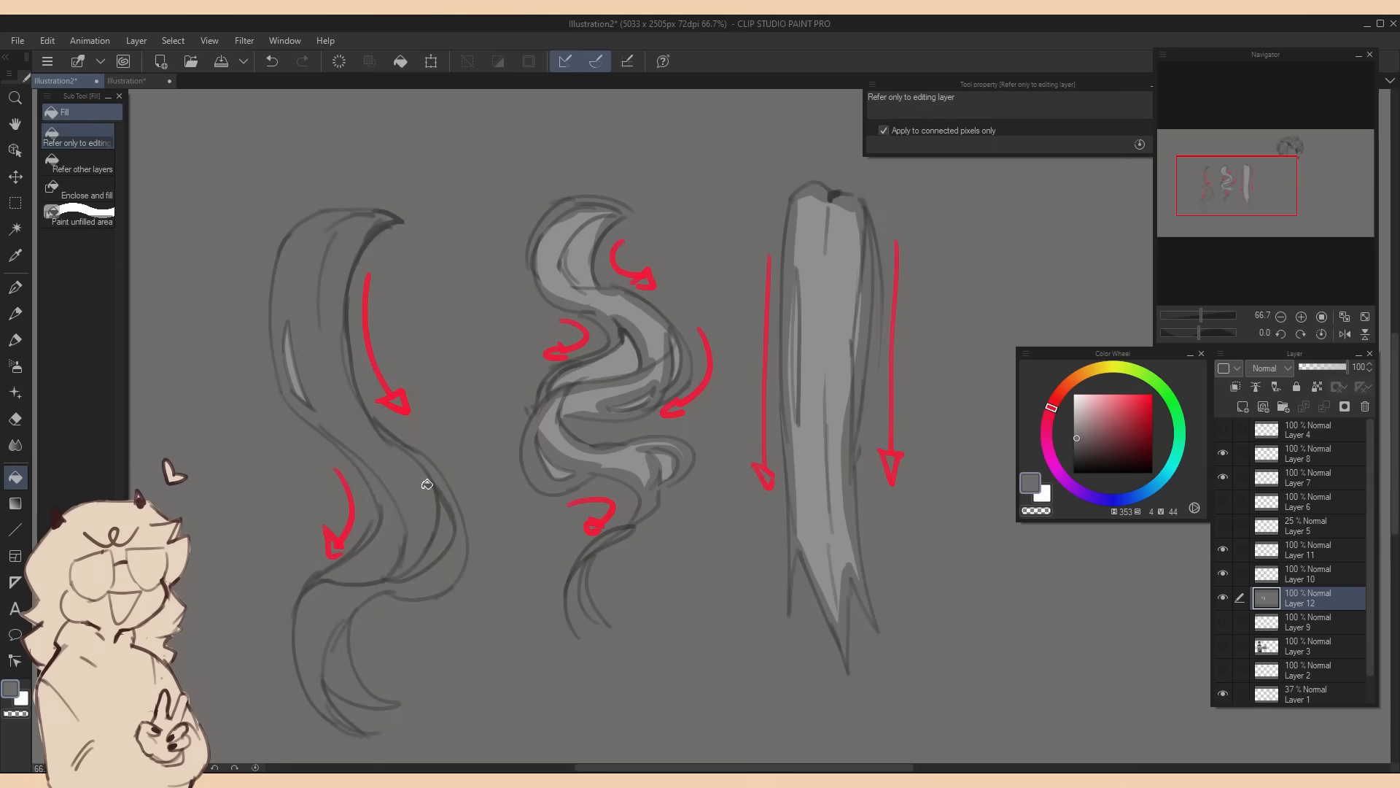
click(368, 434)
click(605, 350)
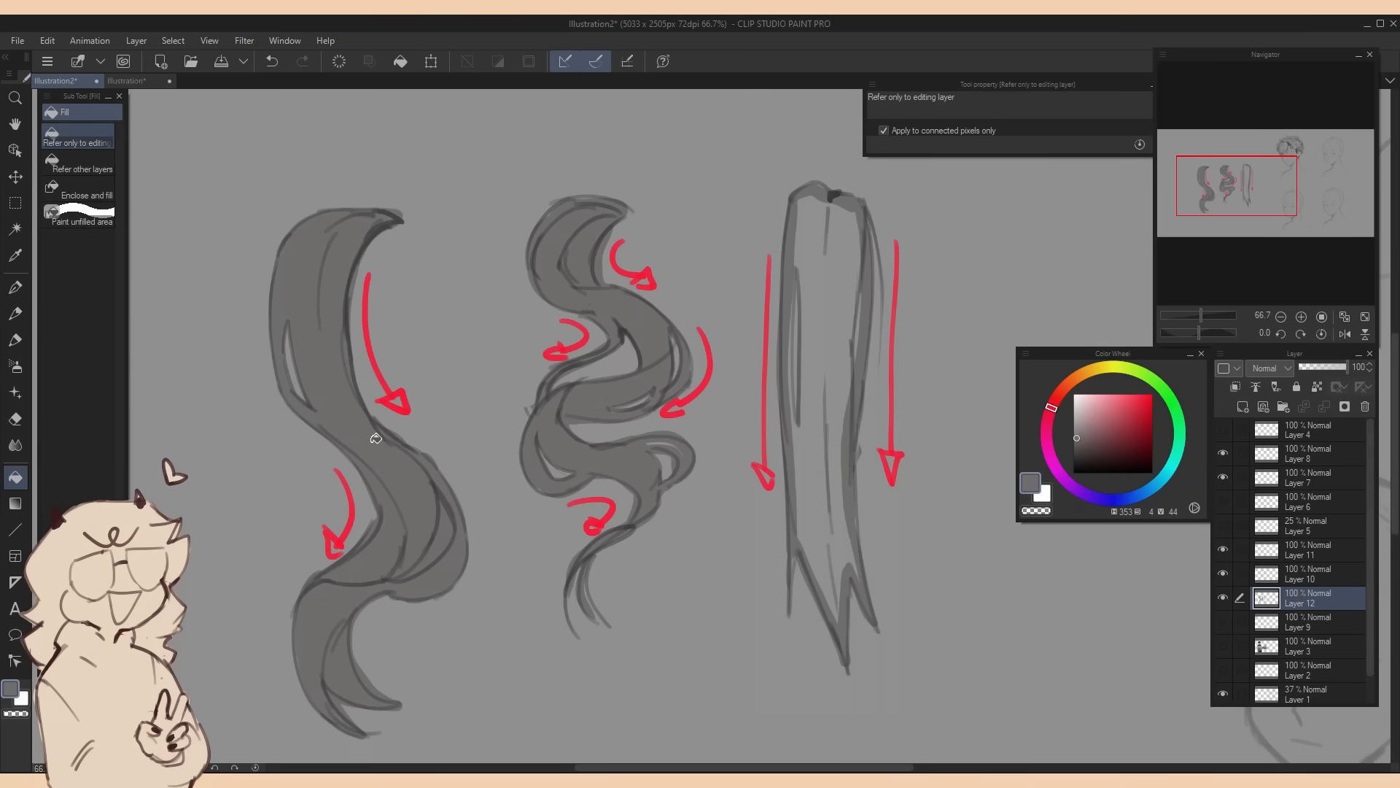
click(824, 408)
Erase a narrow gap between the strands along the edge of the straight lock
click(15, 419)
drag(798, 298, 798, 402)
drag(798, 403, 821, 419)
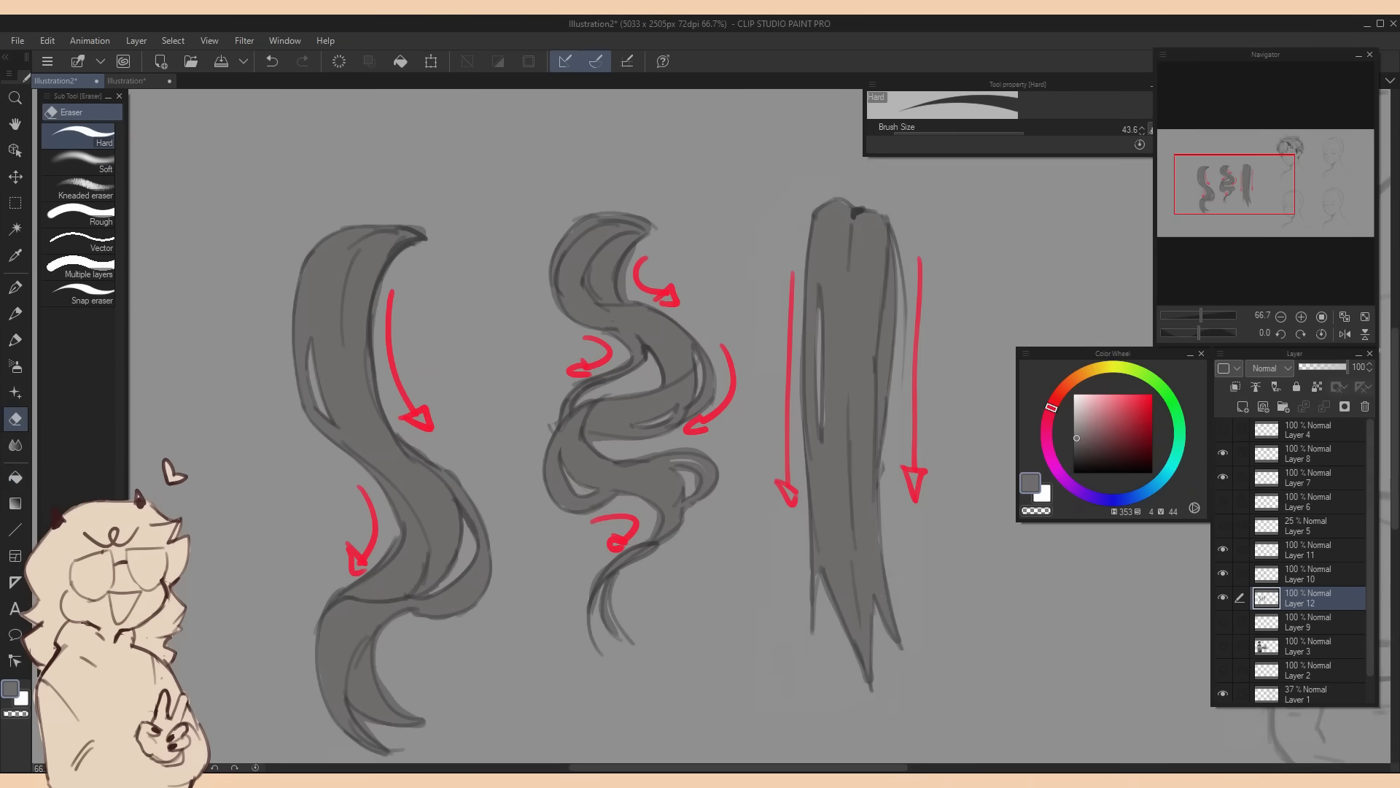
Clip Layer 13 to the grey lock fills and shade the wavy lock's top, bend and lower end with a Soft airbrush in dark brown
click(1236, 386)
click(15, 340)
click(1084, 446)
click(16, 366)
click(80, 162)
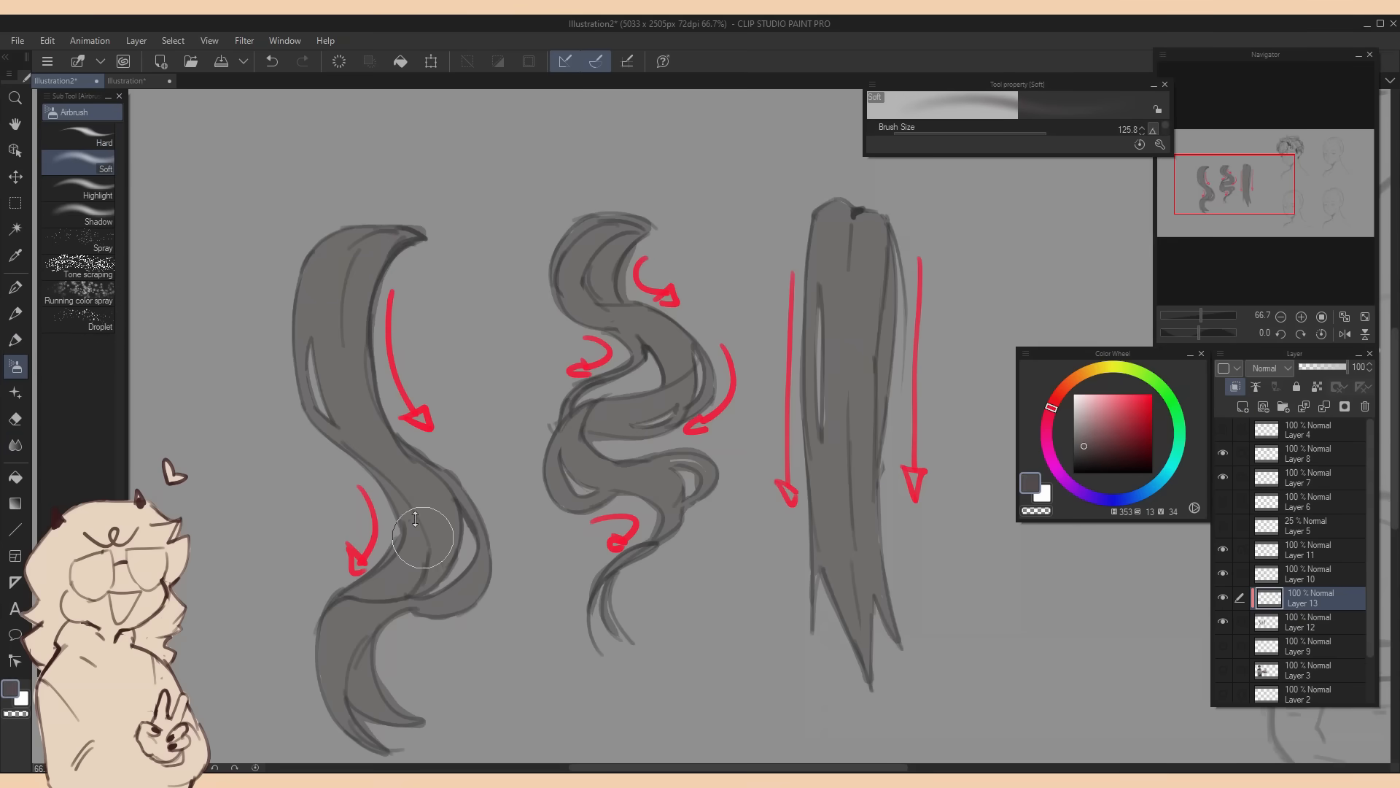
drag(410, 563, 451, 510)
drag(331, 248, 405, 237)
drag(350, 681, 390, 729)
Airbrush soft dark shading onto the curly lock's bends and the straight lock's root and tips
drag(624, 317, 678, 357)
drag(576, 437, 616, 485)
drag(828, 227, 872, 230)
drag(838, 583, 876, 634)
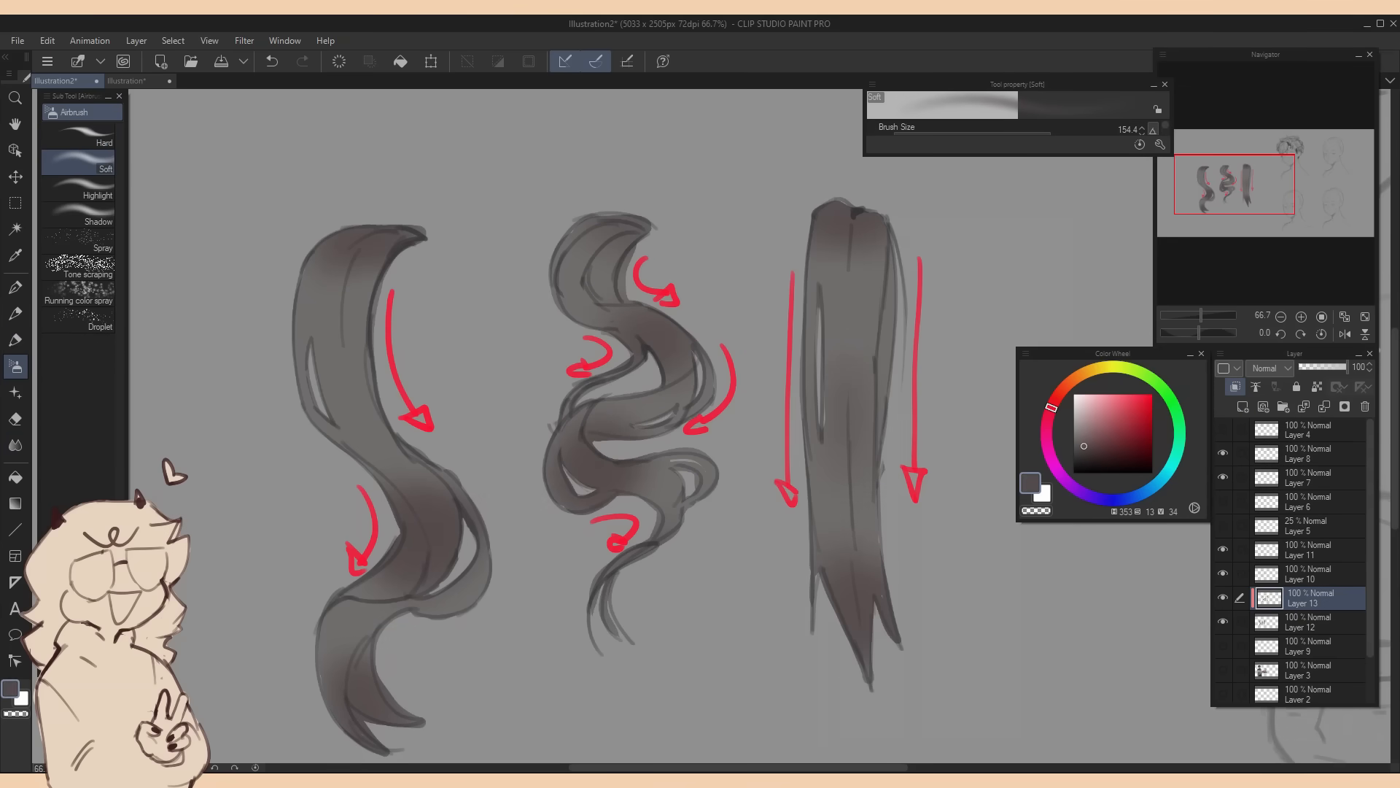
Paint crisp brush shadows along the wavy lock's bends and inner edges on Layer 13
click(15, 340)
drag(399, 448, 439, 485)
drag(317, 351, 343, 445)
drag(408, 609, 478, 588)
drag(353, 273, 350, 351)
Shade the folds and lower curls of the curly lock with brush strokes in tones sampled from its fill
mouse_move(633, 237)
mouse_down()
mouse_move(604, 302)
mouse_move(642, 332)
mouse_up()
alt+click(595, 315)
drag(360, 691, 363, 682)
alt+click(598, 430)
mouse_move(649, 437)
mouse_down()
mouse_move(604, 417)
mouse_move(634, 405)
mouse_up()
alt+click(617, 405)
mouse_move(675, 466)
mouse_down()
mouse_move(689, 496)
mouse_move(666, 534)
mouse_up()
drag(583, 270, 480, 297)
alt+click(580, 419)
Brush long vertical shadow strokes along the straight lock from its root to its pointed tips
drag(754, 222, 750, 328)
alt+click(740, 365)
drag(747, 591, 750, 625)
drag(742, 408, 744, 534)
drag(875, 253, 924, 226)
Add Layer 14 above Layer 13, paint further shadow strokes on the locks and lower its opacity to 57%
click(1243, 406)
alt+click(808, 203)
click(1028, 133)
drag(267, 409, 300, 439)
mouse_move(292, 430)
mouse_down()
mouse_move(394, 483)
mouse_move(414, 526)
mouse_up()
drag(1347, 367, 1326, 366)
drag(301, 589, 325, 572)
click(272, 61)
Add Layers 15 and 16 and paint light grey highlights on the wavy, curly and straight locks
click(1236, 389)
click(1243, 408)
click(1243, 409)
click(1076, 410)
click(1035, 133)
drag(280, 346, 306, 419)
drag(297, 597, 281, 620)
drag(538, 219, 527, 250)
drag(785, 375, 789, 420)
drag(809, 370, 812, 421)
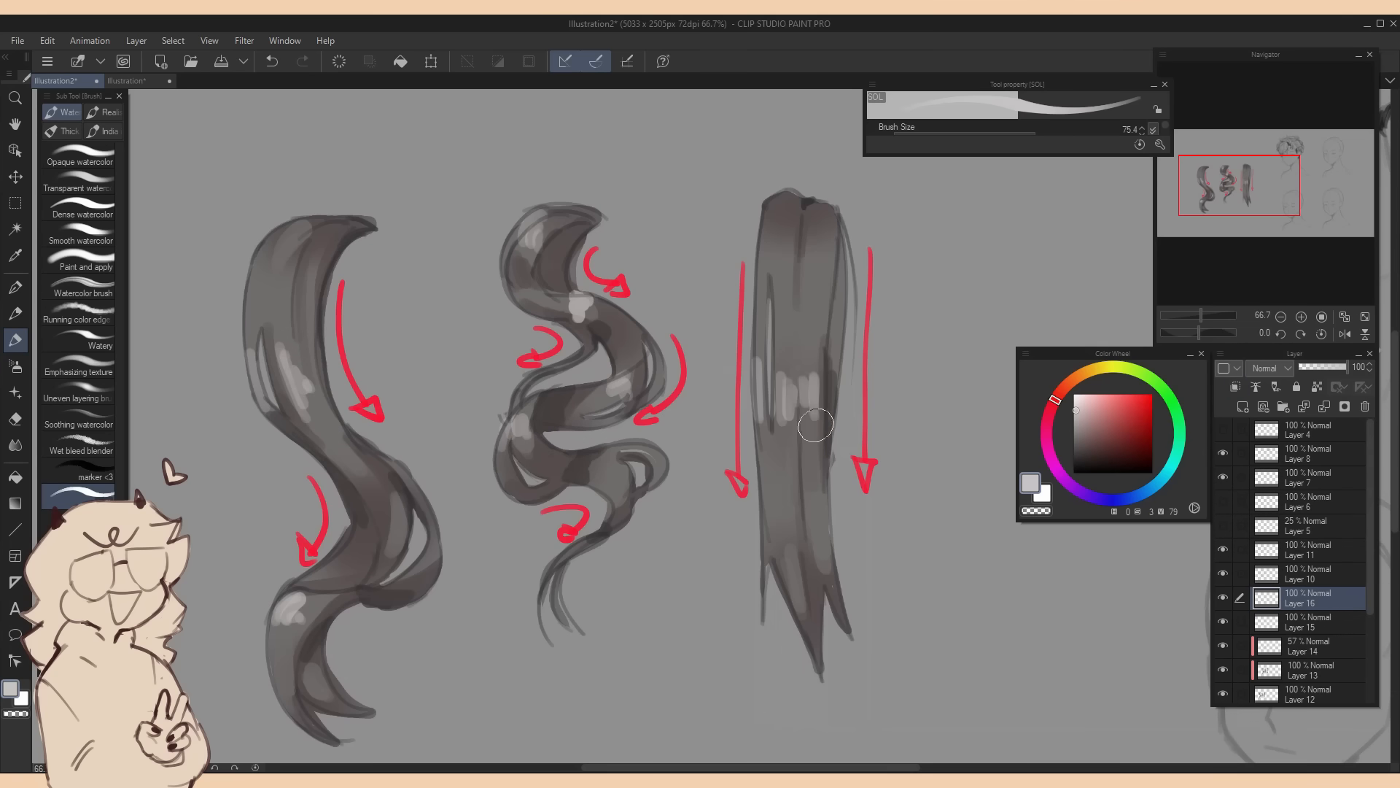
Lower the highlight layer's opacity to 51%, add Layers 17 and 18 above it and choose a mid grey
drag(1347, 367, 1323, 367)
click(1244, 408)
click(1235, 388)
click(1235, 388)
click(1077, 438)
click(1241, 409)
click(1077, 434)
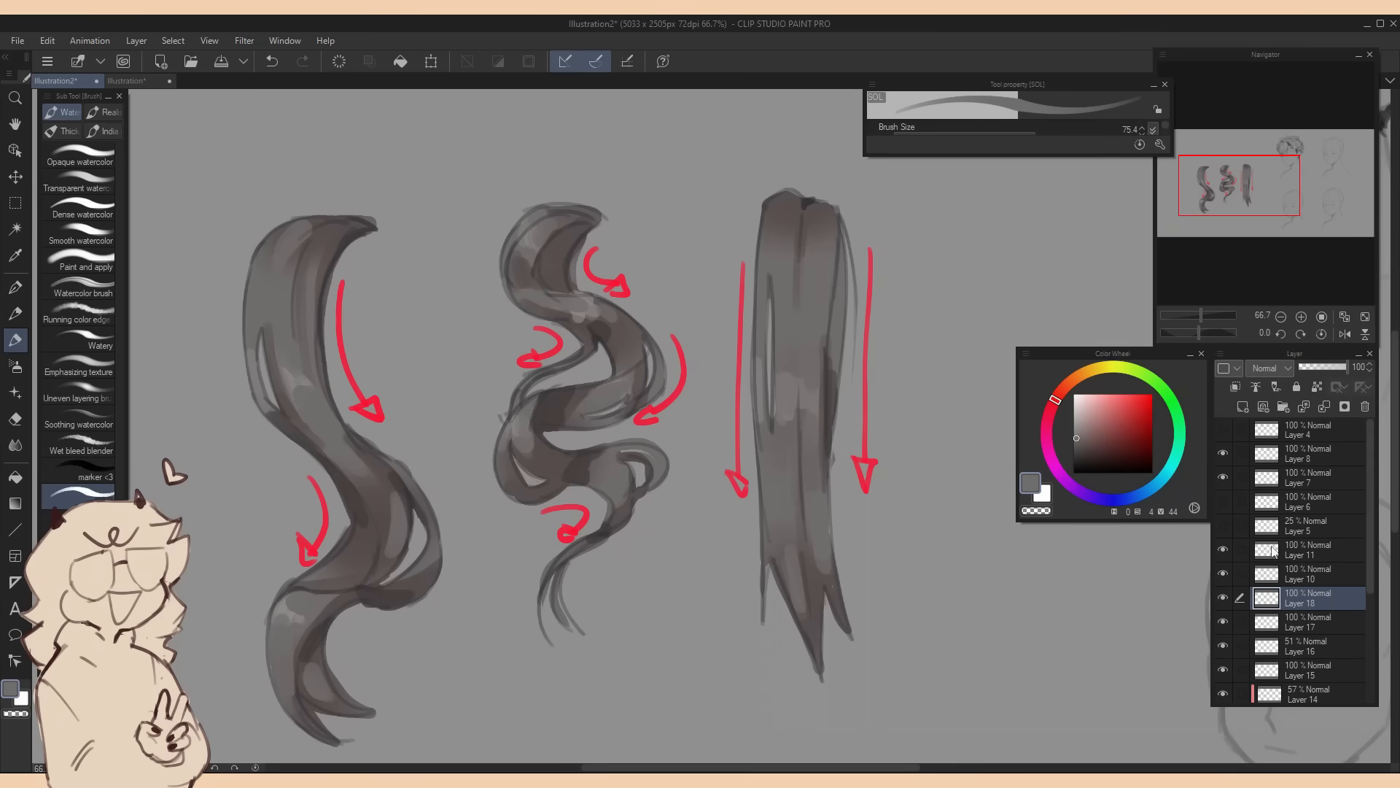
Add a layer above Layer 11 and draw pen strokes along the wavy lock's outer edges
click(1272, 549)
click(1243, 407)
key(p)
key(p)
drag(248, 283, 309, 477)
drag(422, 481, 422, 619)
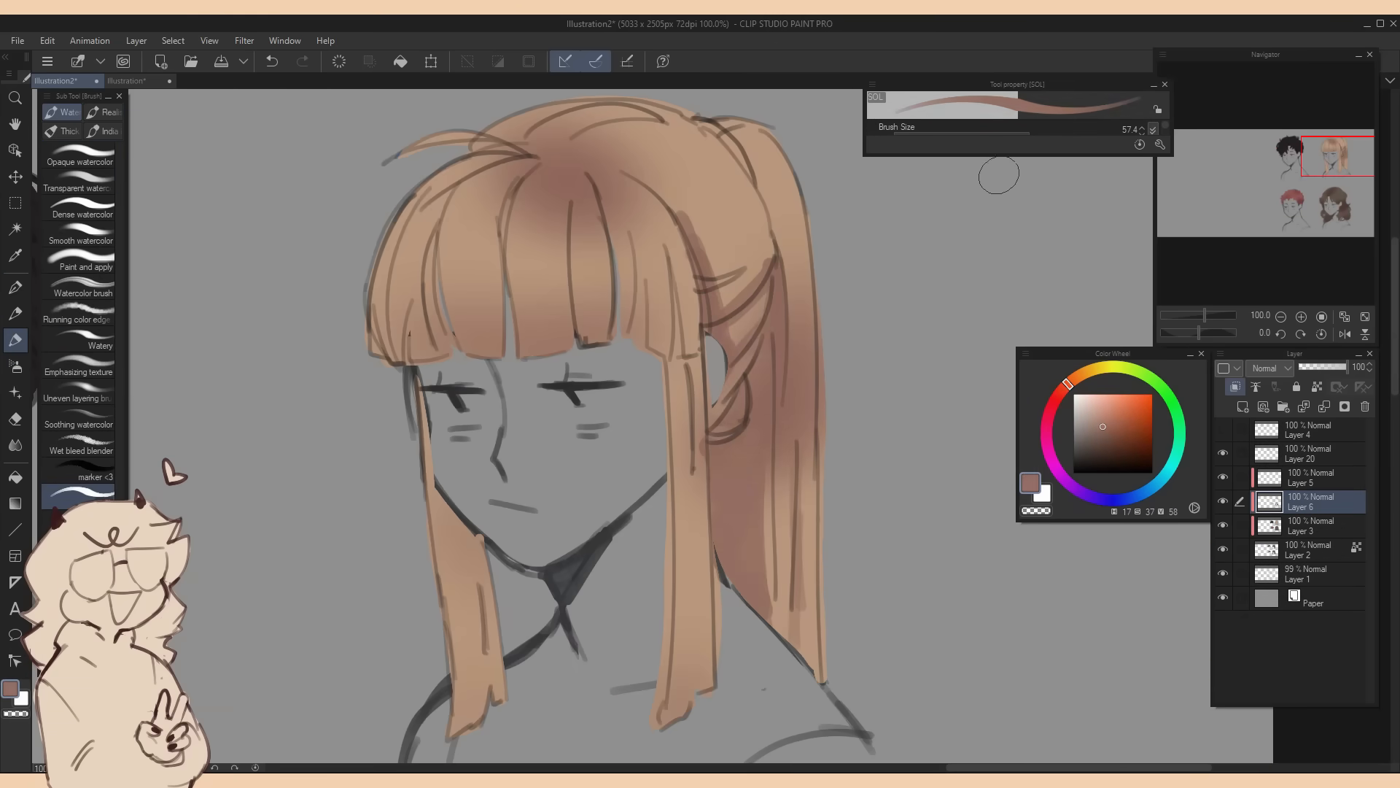
Paint brush shading down the blonde ponytail and over the crown towards the hair tie on Layer 6
drag(744, 386, 738, 595)
drag(791, 364, 788, 437)
key(ctrl+minus)
drag(718, 269, 742, 310)
drag(678, 234, 718, 264)
drag(609, 233, 679, 224)
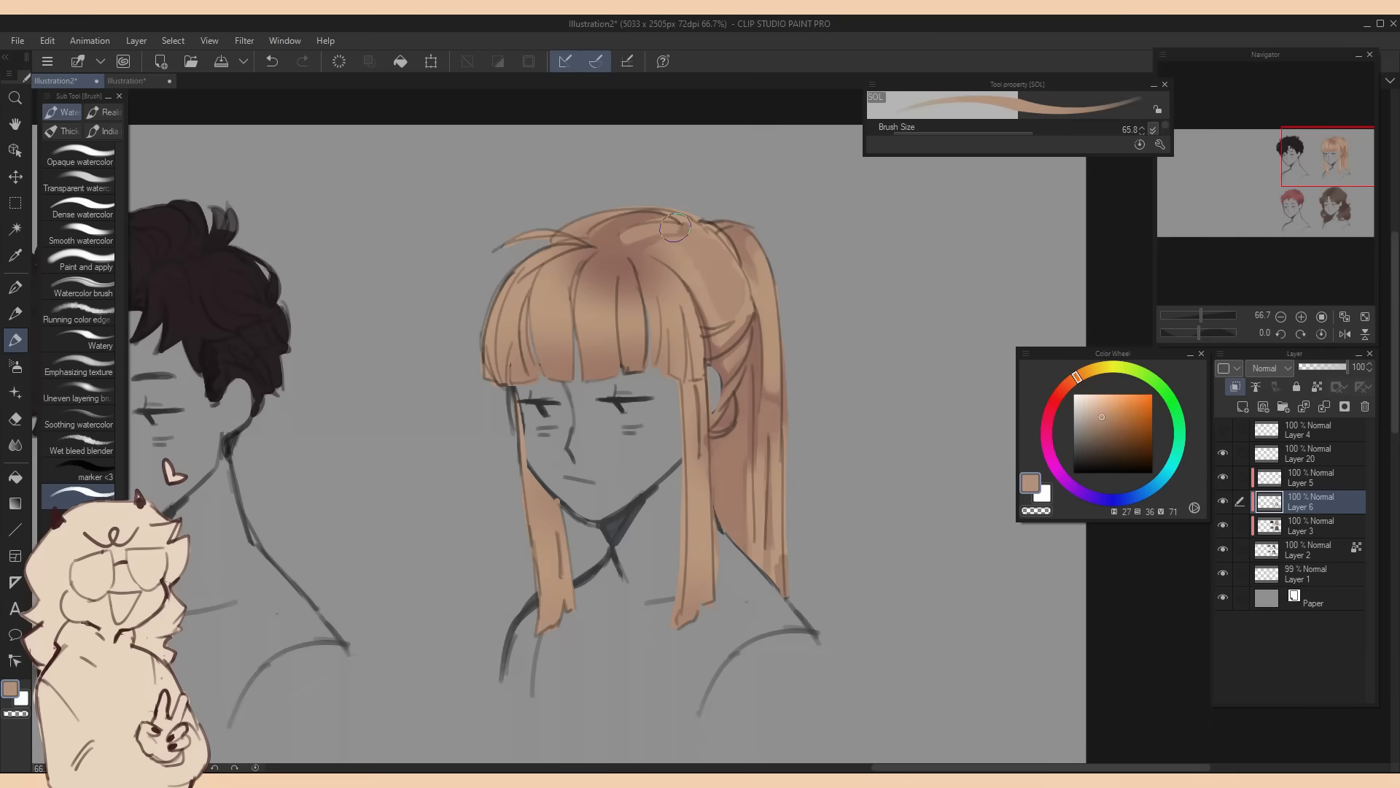
Brush shading strokes onto the blonde fringe, side locks and the hair near the ponytail's base
drag(592, 293, 596, 328)
drag(689, 383, 696, 409)
drag(631, 266, 636, 314)
mouse_move(526, 299)
mouse_down()
mouse_move(520, 343)
mouse_move(580, 372)
mouse_up()
drag(745, 273, 759, 308)
drag(531, 478, 556, 539)
Add clipped Layer 7, paint purple shadows on the blonde ponytail and lower the layer's opacity to 34%
click(1243, 407)
click(1111, 500)
click(1112, 417)
drag(755, 318, 730, 531)
drag(1347, 366, 1315, 367)
Compare the drawing with Layer 20 hidden and shown, and set that layer's blending mode to Multiply
click(1223, 453)
click(1223, 453)
click(1309, 454)
click(1271, 369)
click(1271, 410)
Add clipped Layer 8 above Layer 20 and choose a light peachy pink
click(1243, 406)
click(1236, 386)
click(1052, 405)
click(1109, 423)
Add clipped Layer 9 above Layer 6, airbrush soft pink across the fringe of the ponytail hairstyle and merge the layer down
click(1310, 549)
click(1243, 407)
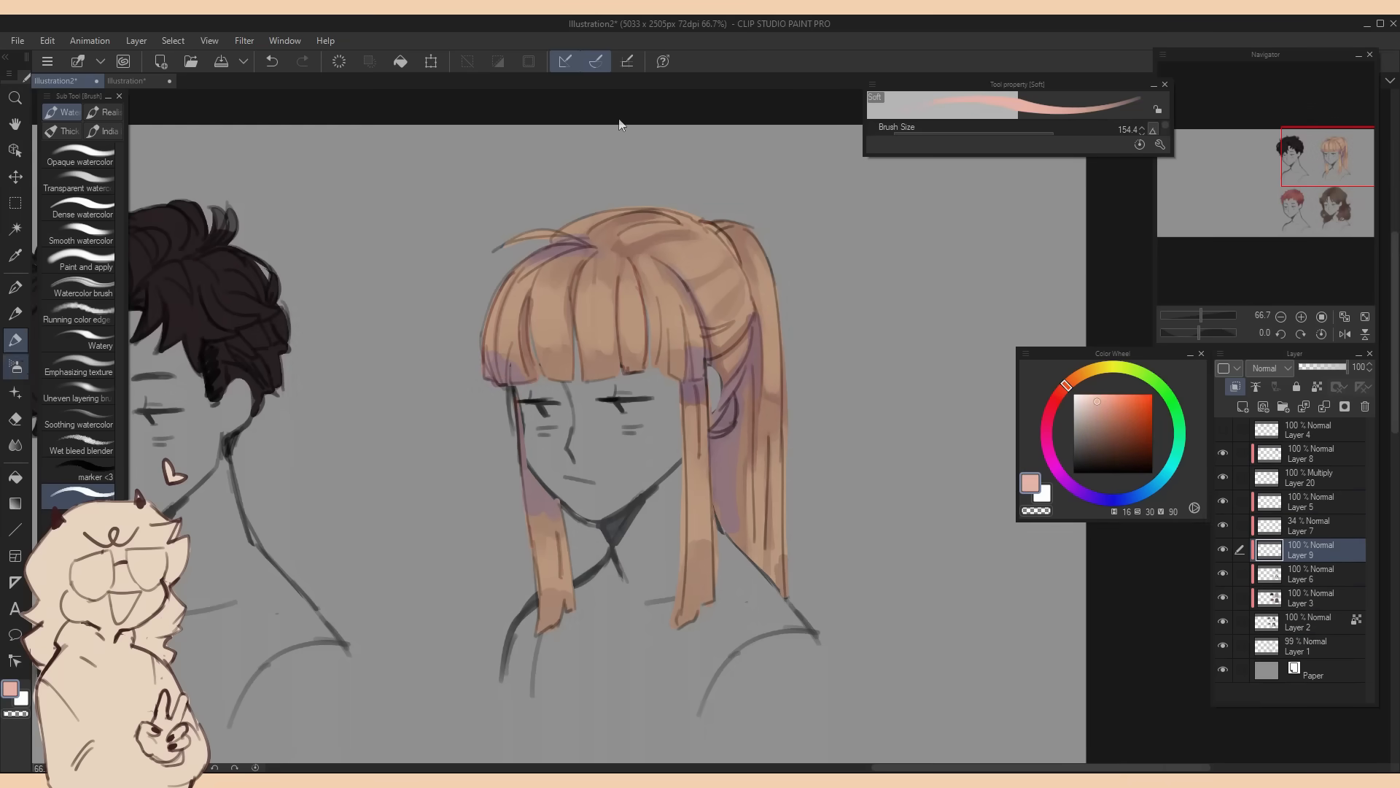
click(15, 367)
drag(544, 366, 675, 366)
drag(452, 364, 780, 356)
click(1324, 406)
Sample a warm hair tone and airbrush it over the dark curly fringe with the Soft airbrush at size 202.9
click(15, 340)
alt+click(533, 344)
click(15, 367)
click(1056, 131)
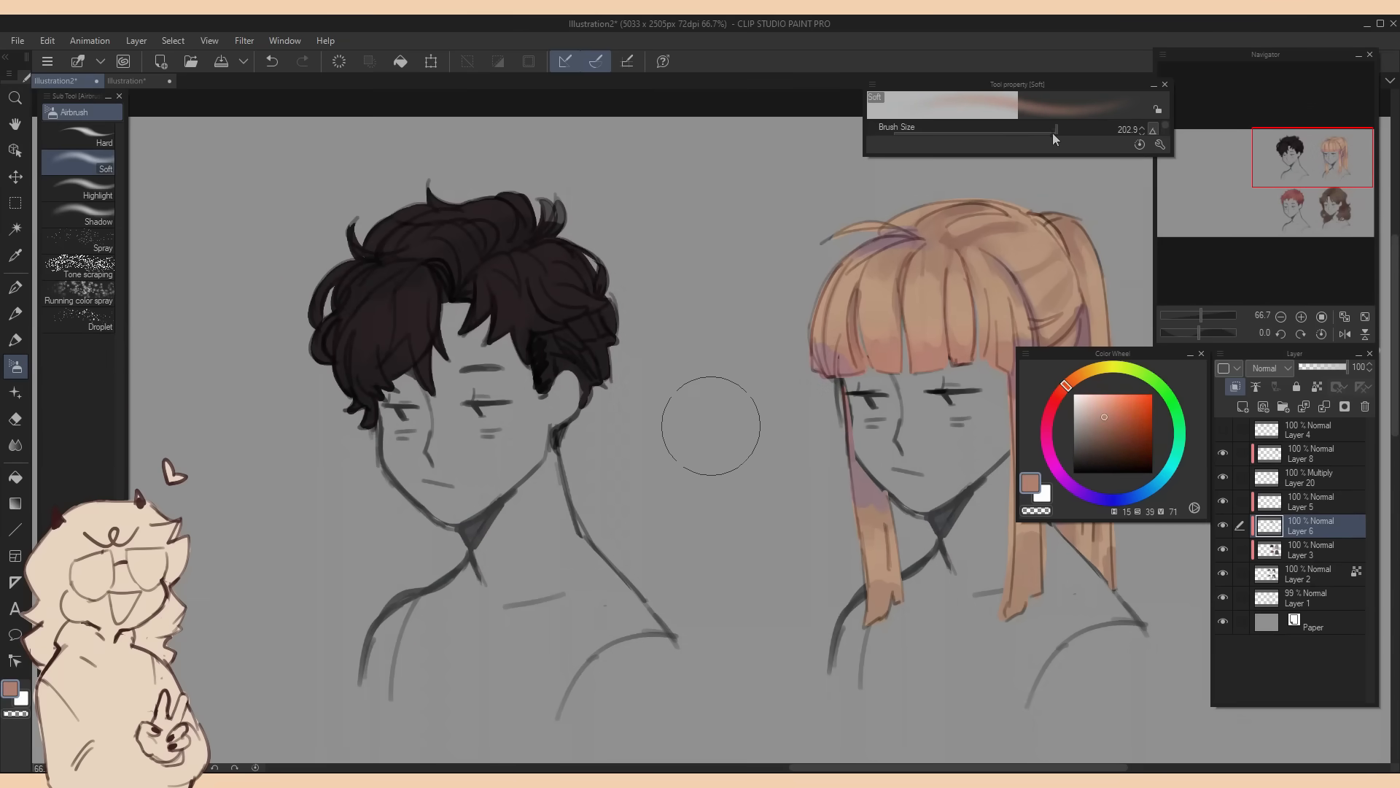
drag(350, 387, 441, 365)
Paint blue brush accents on the dark curly hair and merge the layer down
click(1126, 499)
click(16, 340)
drag(510, 255, 538, 207)
click(1325, 406)
click(1281, 317)
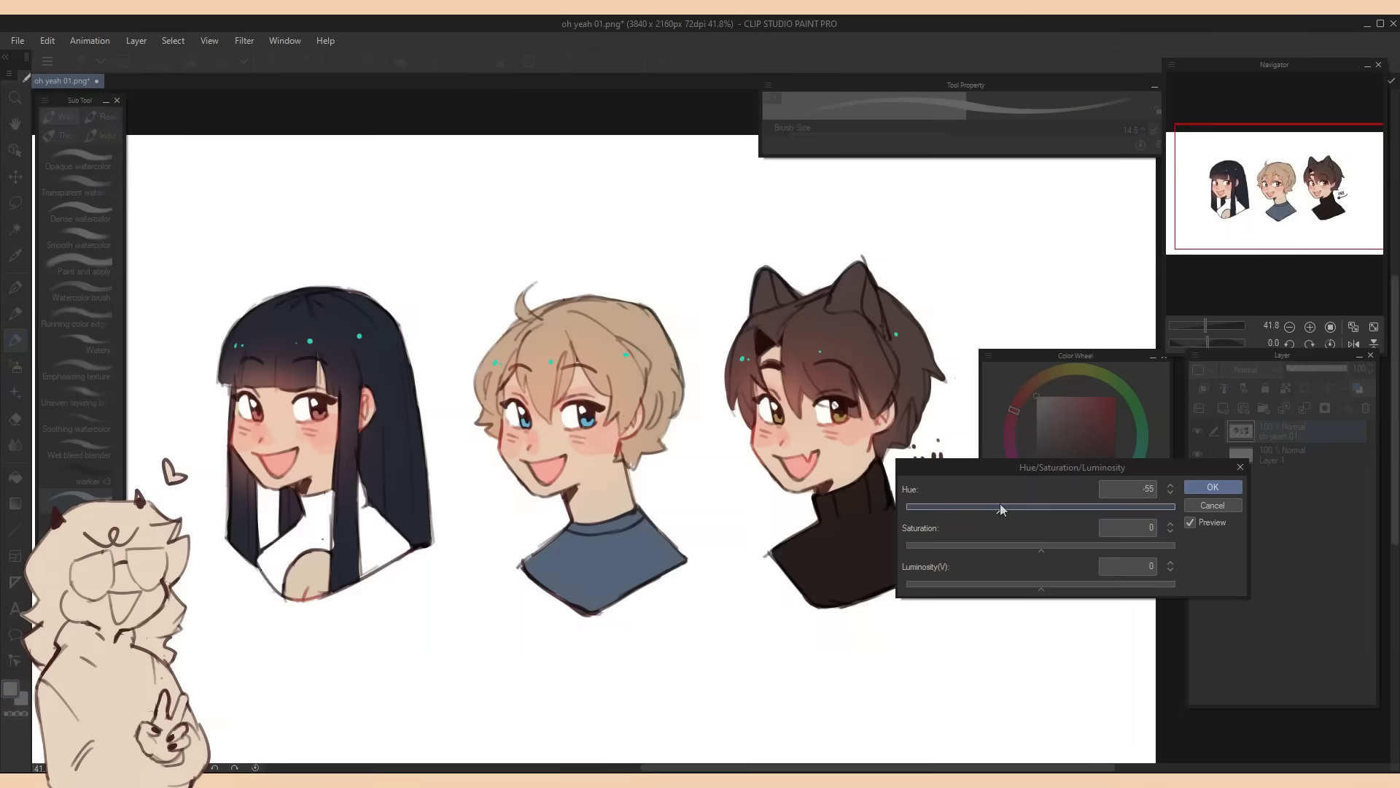
Correct the three-portrait image with Hue/Saturation/Luminosity using hue -21, saturation -12 and luminosity -4
drag(999, 505, 1001, 512)
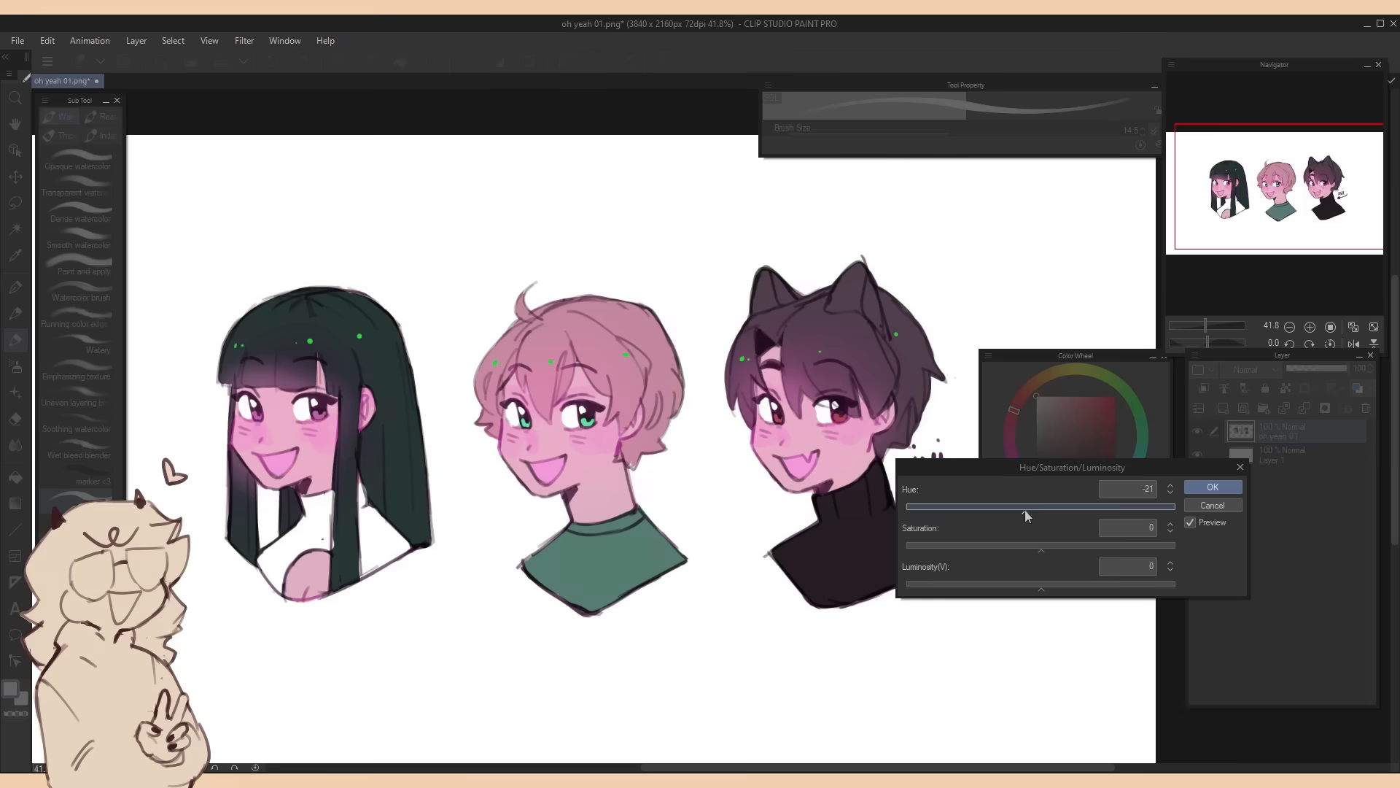
click(1057, 547)
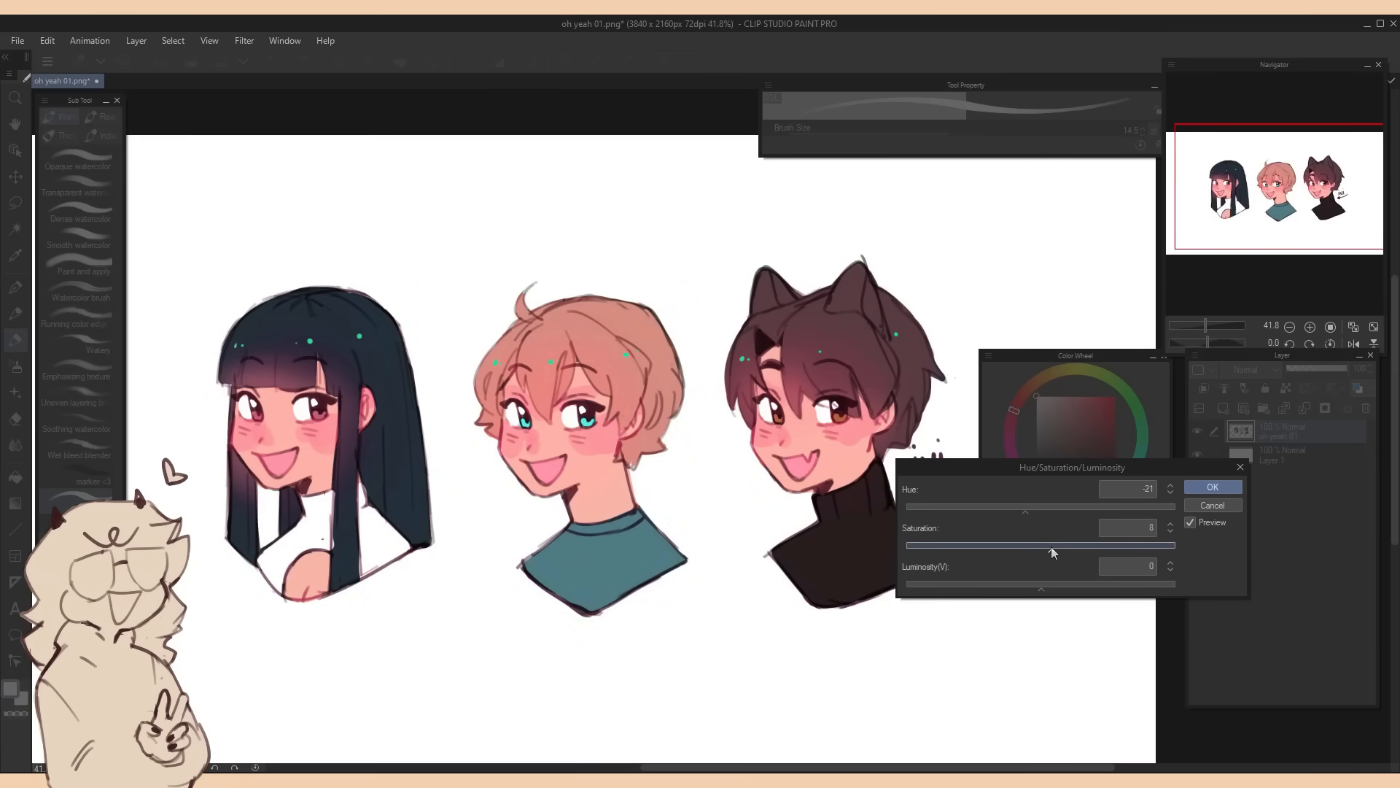
click(1024, 546)
click(1050, 583)
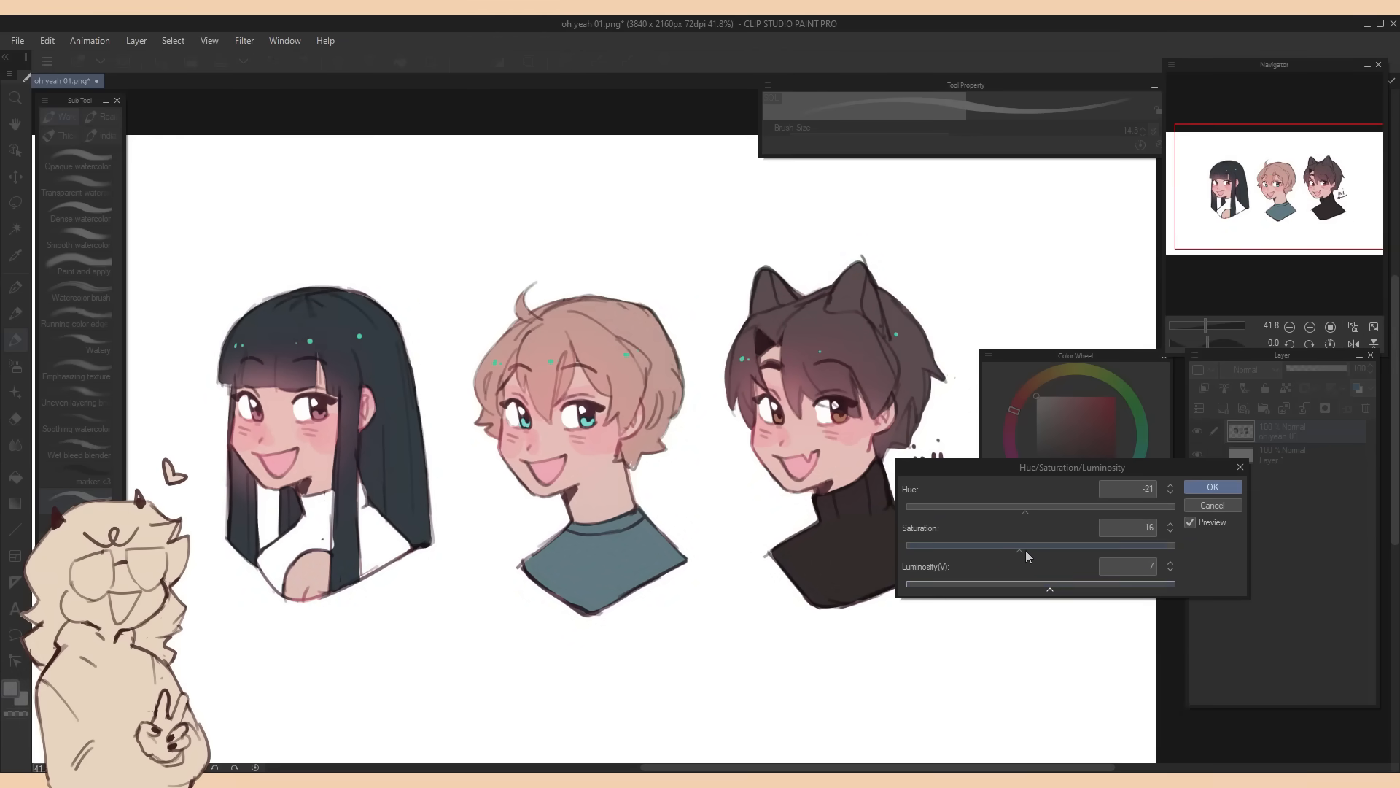
click(1040, 584)
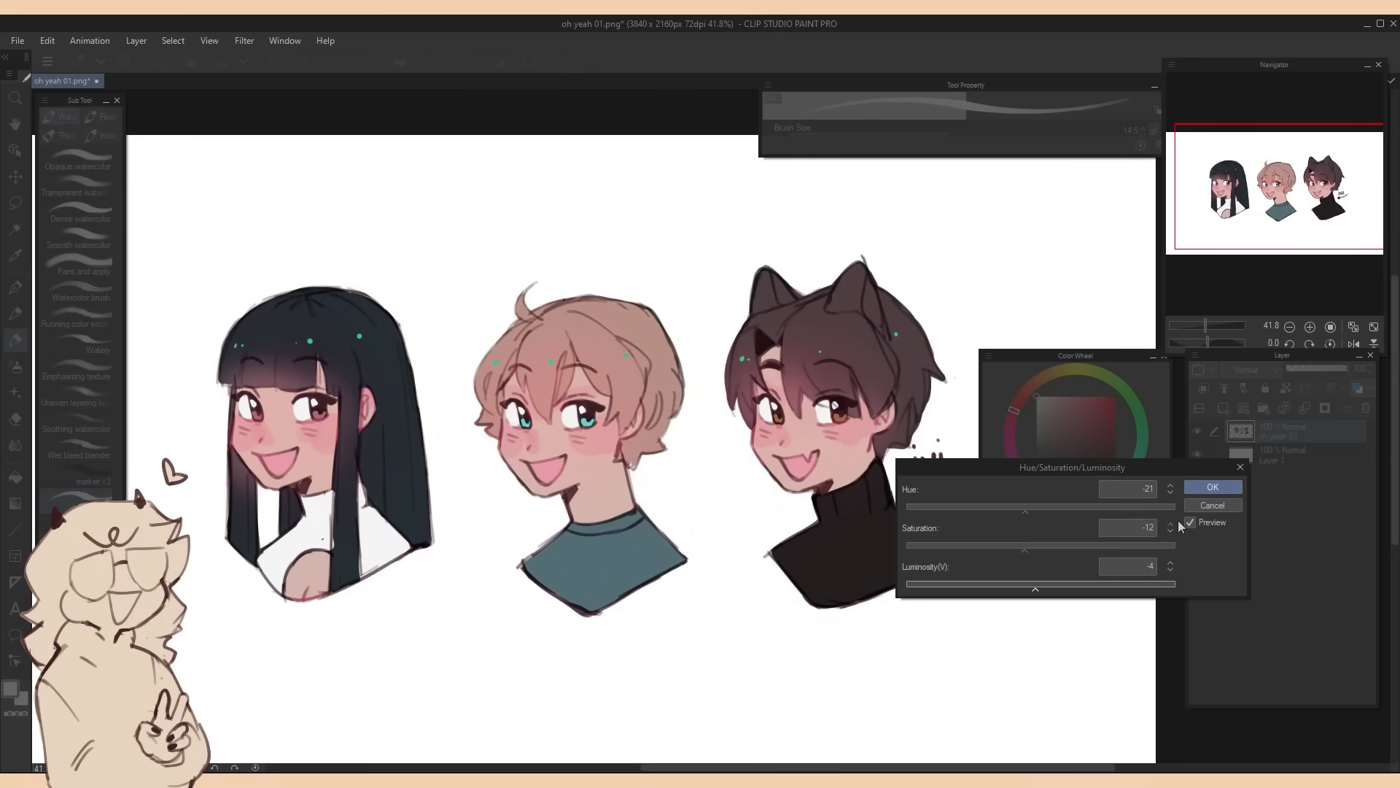
click(1030, 549)
click(1026, 510)
click(1212, 488)
Apply a Hue/Saturation/Luminosity tonal correction to the hair colours of the four heads, shifting the hue to -11
click(47, 40)
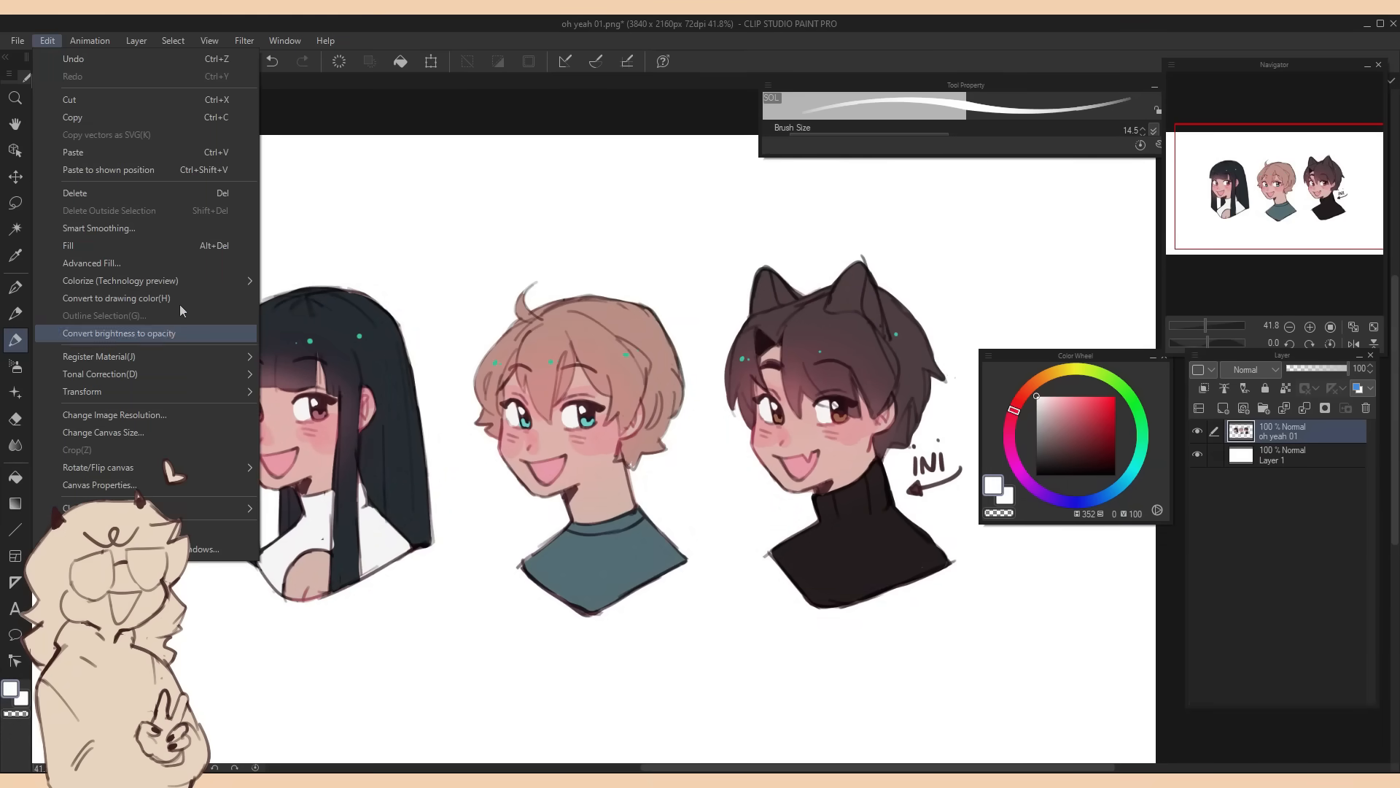
mouse_move(200, 376)
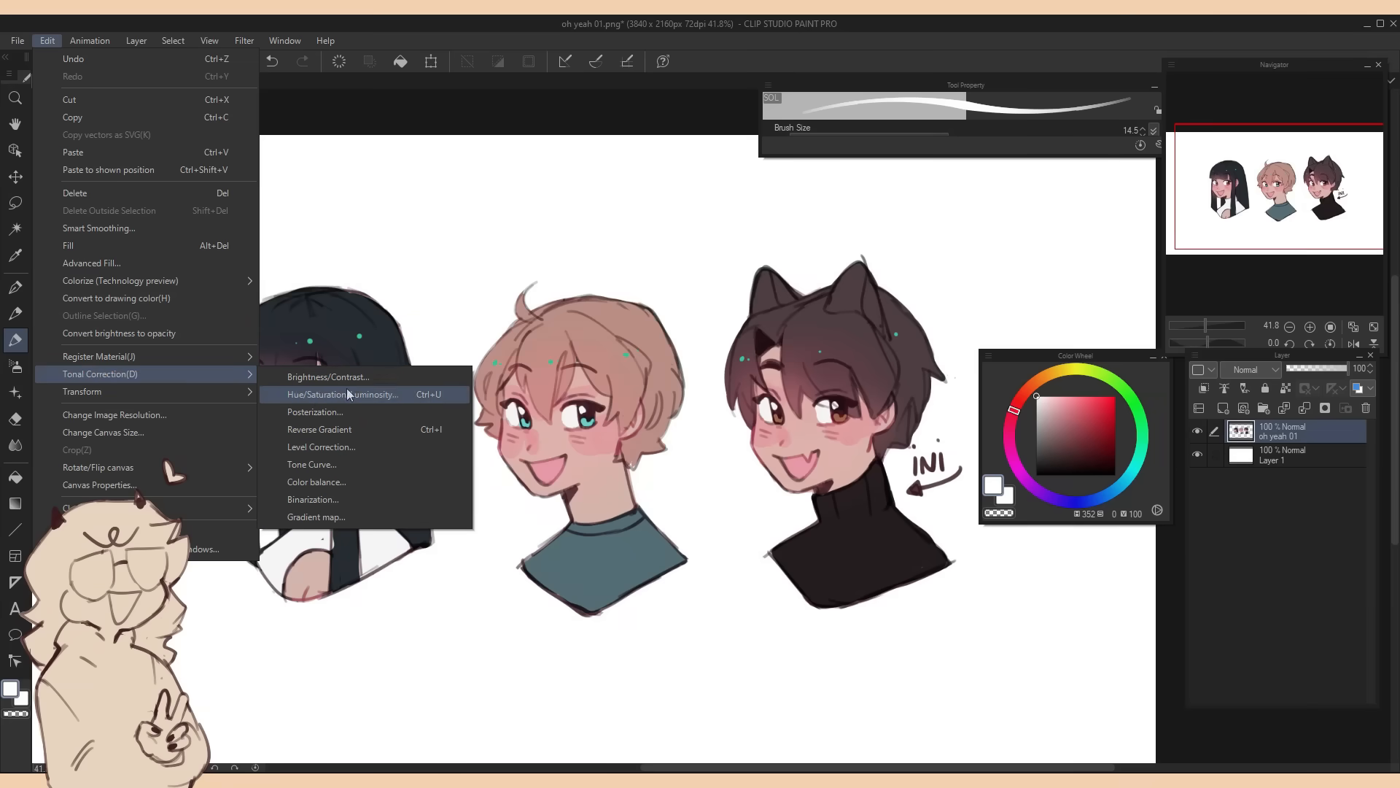
click(329, 376)
drag(736, 351, 1011, 547)
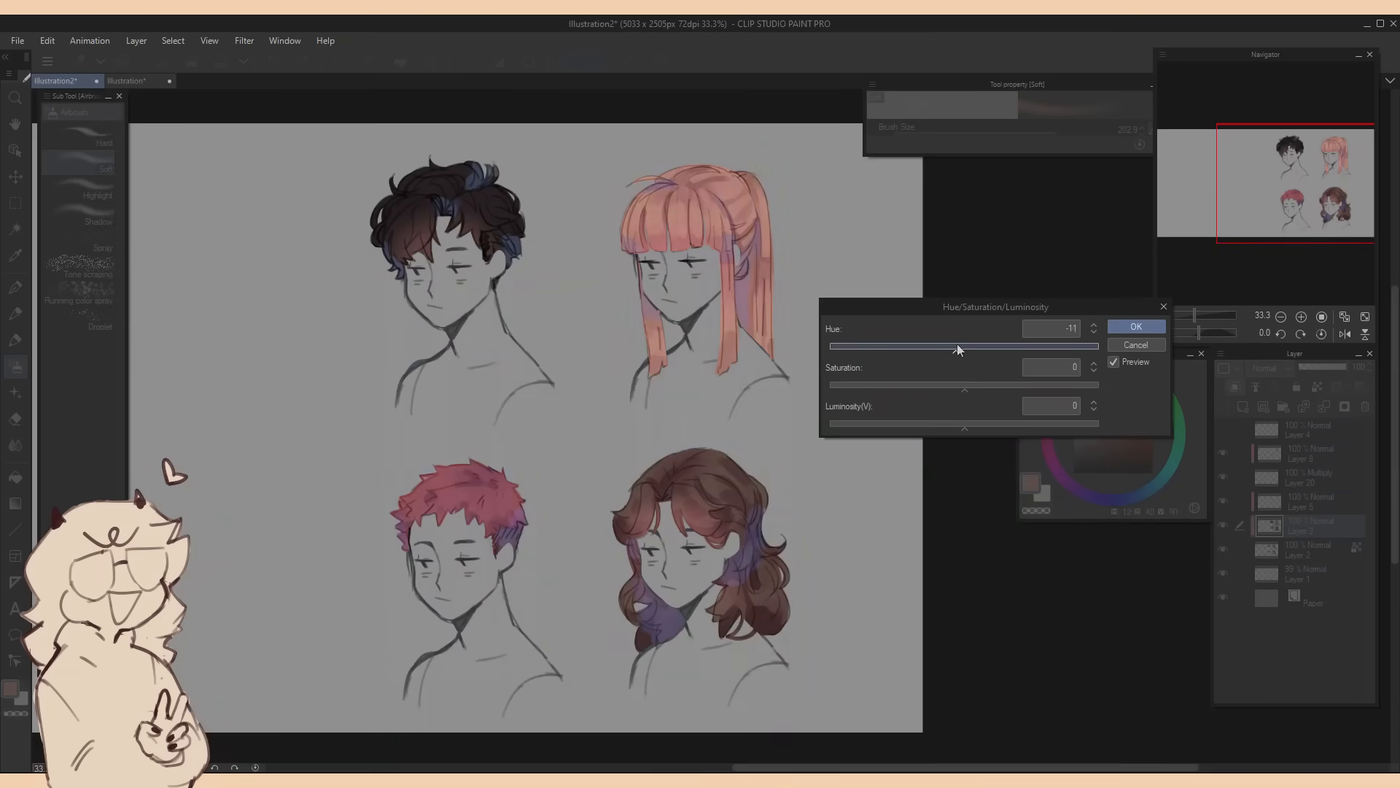
click(967, 426)
click(1136, 327)
Paint the strands in the middle of the dark curly fringe on Layer 5 with sampled reddish browns
drag(1318, 160, 1331, 165)
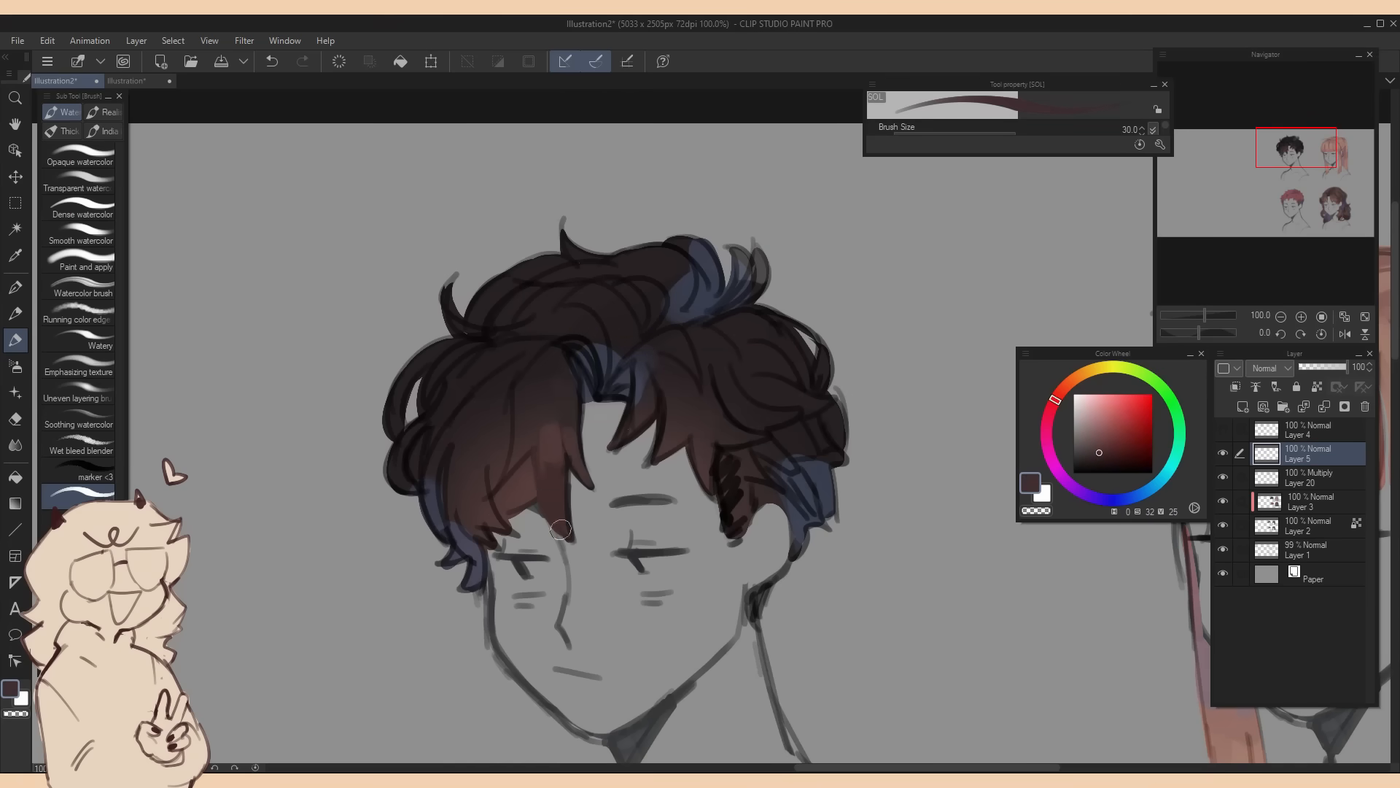
alt+click(541, 479)
drag(547, 478, 564, 519)
alt+click(530, 426)
drag(563, 436, 571, 405)
alt+click(567, 423)
Refine the pointed fringe tips above the eye and the strands beside them with a finer brush in sampled browns
alt+click(520, 495)
key(bracketleft)
drag(533, 472, 571, 552)
alt+click(510, 527)
mouse_move(524, 535)
mouse_down()
mouse_move(493, 502)
mouse_move(535, 510)
mouse_up()
key(bracketright)
mouse_move(482, 413)
mouse_down()
mouse_move(461, 503)
mouse_move(513, 544)
mouse_up()
alt+click(468, 466)
alt+click(473, 547)
alt+click(497, 516)
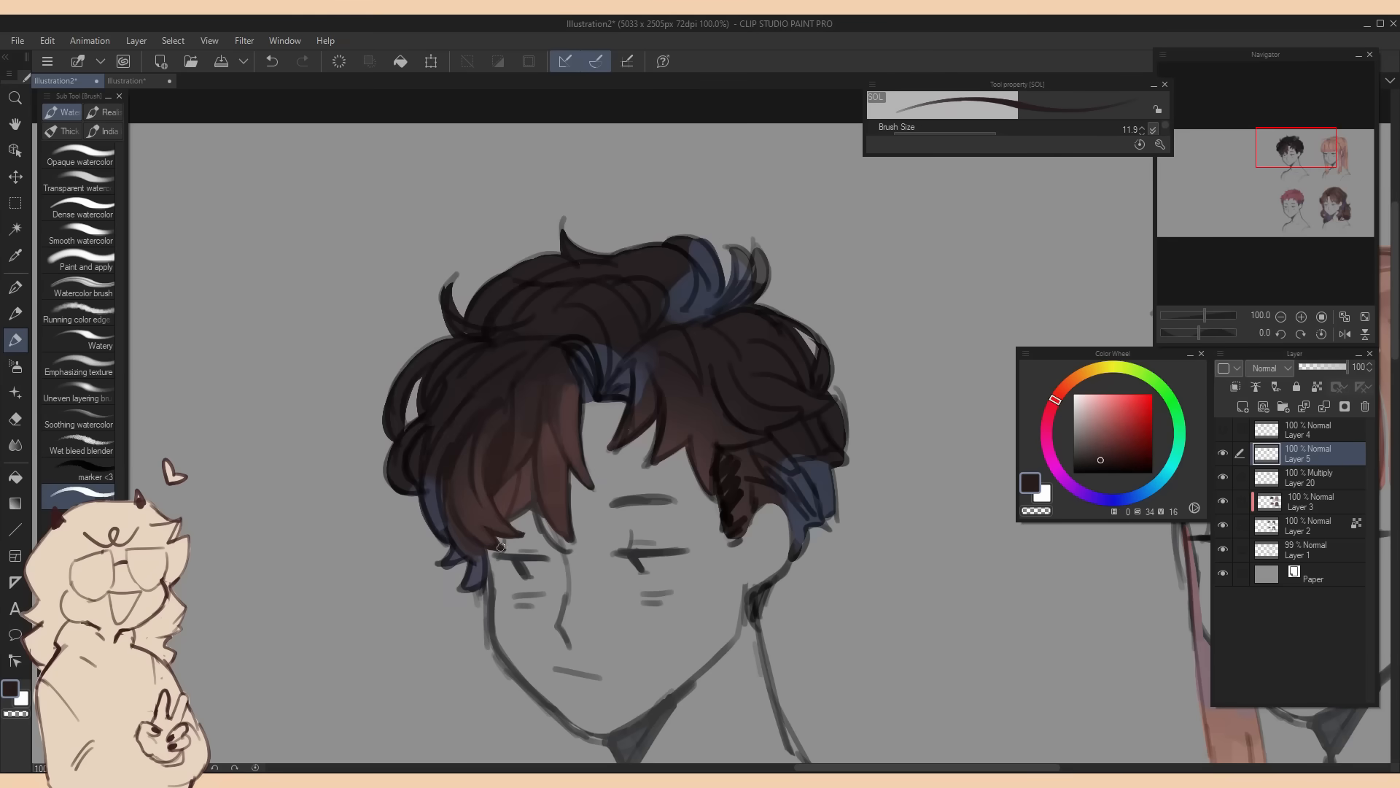
Paint sweeping dark strands from the parting down through the curly fringe on Layer 5
scroll(485, 356, down, 1)
alt+click(484, 356)
key(bracketright)
mouse_move(478, 312)
mouse_down()
mouse_move(427, 366)
mouse_move(474, 351)
mouse_move(522, 437)
mouse_move(592, 478)
mouse_up()
alt+click(454, 321)
key(bracketleft)
alt+click(443, 409)
Define the outer side curls with short curved strokes in sampled dark browns
alt+click(513, 336)
alt+click(439, 416)
drag(438, 419, 463, 509)
alt+click(456, 445)
key(bracketleft)
mouse_move(426, 383)
mouse_down()
mouse_move(408, 434)
mouse_move(423, 447)
mouse_up()
drag(470, 307, 431, 365)
alt+click(493, 296)
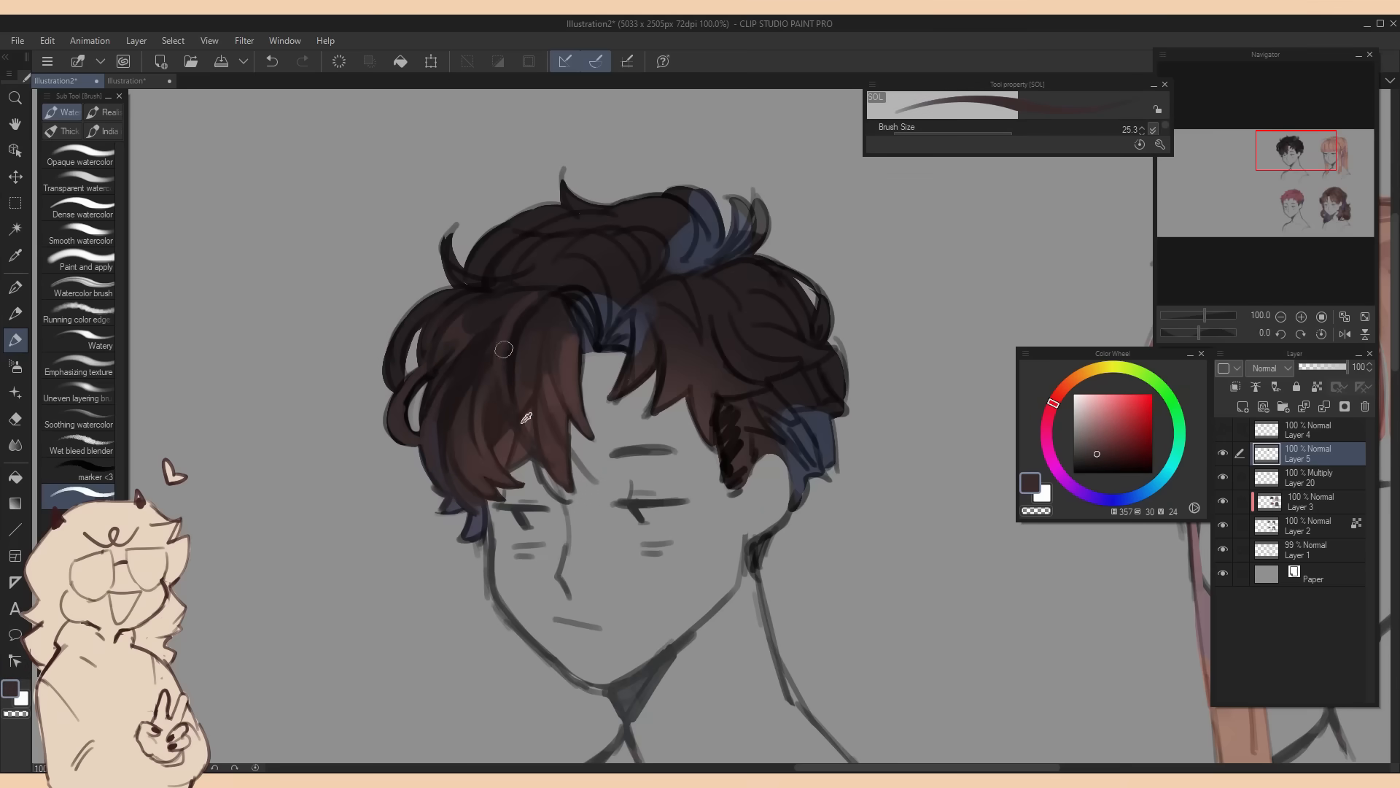
Paint along the outer contour of the side curls and clean up the fringe's inner tip over the forehead
drag(429, 297, 385, 410)
drag(405, 447, 433, 494)
key(ctrl+minus)
key(ctrl+plus)
alt+click(603, 458)
drag(576, 451, 598, 483)
Blend sampled dark browns into the fringe strands beside the parting of the curly head
drag(457, 226, 449, 267)
mouse_move(525, 292)
mouse_down()
mouse_move(438, 341)
mouse_move(529, 390)
mouse_up()
alt+click(503, 335)
key(bracketright)
alt+click(518, 357)
Paint dark strokes over the blue patch at the crown with a larger brush to merge it into the curls
alt+click(594, 280)
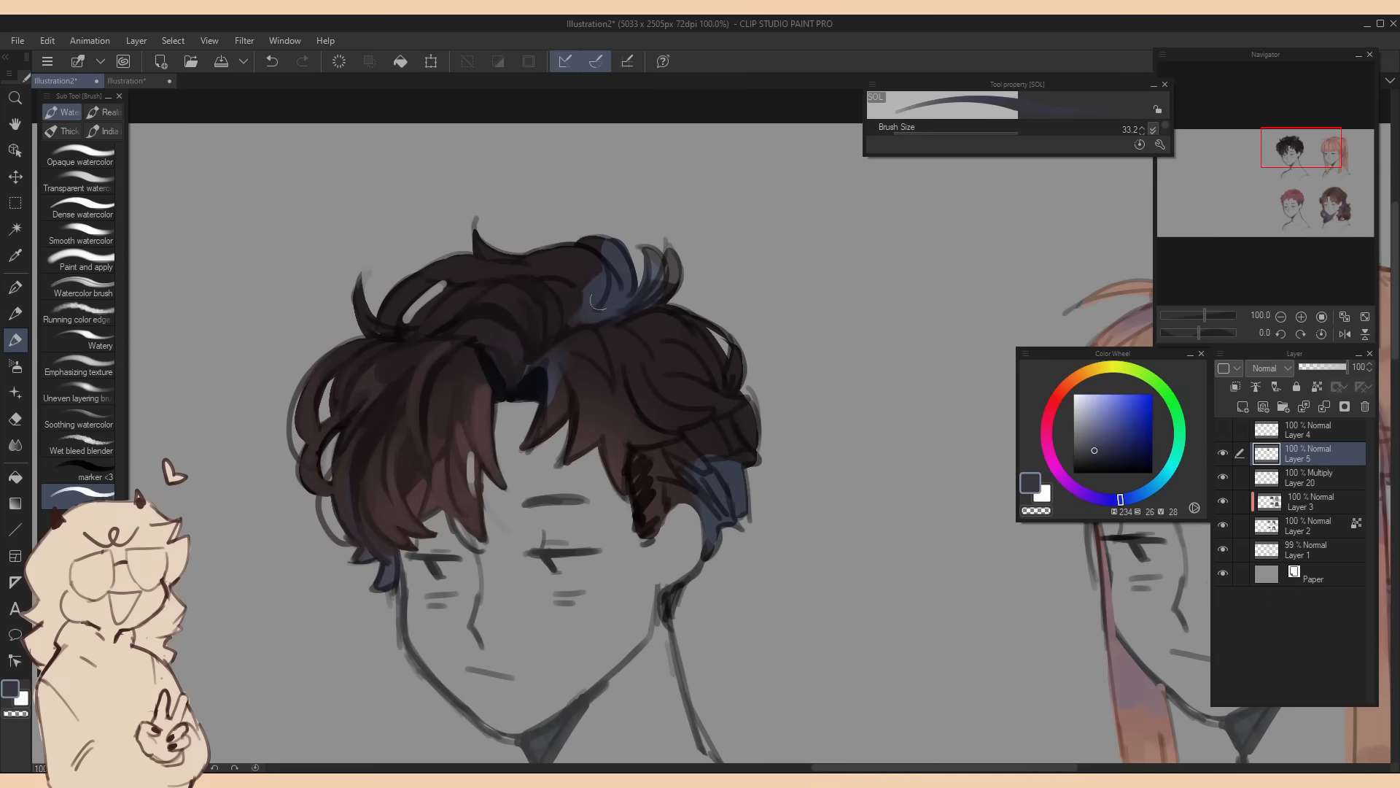
alt+click(577, 281)
key(bracketright)
key(bracketright)
drag(601, 248, 592, 313)
drag(616, 263, 609, 310)
Paint the stray curl on top of the head and dark strands along the crown's outer edge
alt+click(595, 279)
key(bracketleft)
key(bracketleft)
alt+click(478, 244)
drag(478, 252, 502, 210)
drag(370, 314, 453, 253)
drag(361, 328, 309, 375)
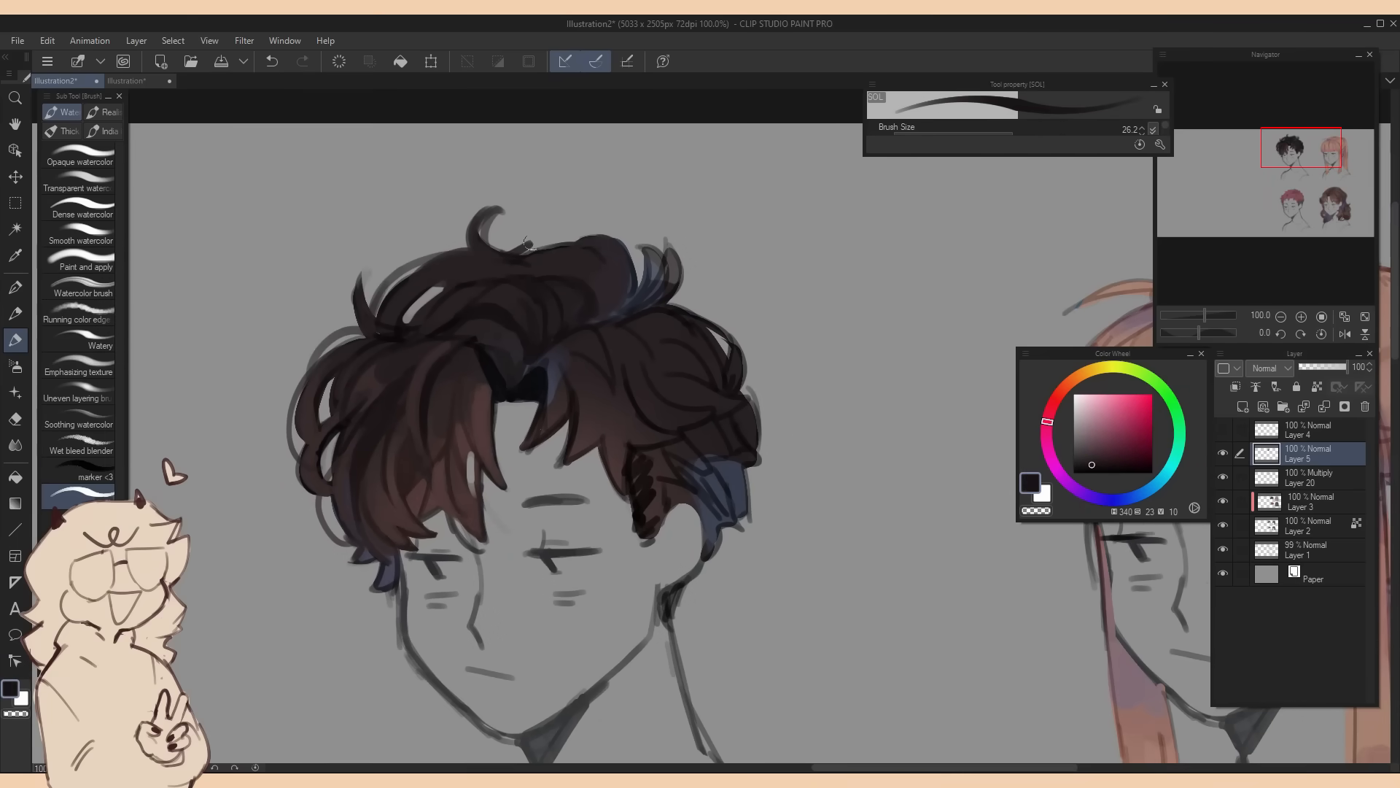
drag(503, 252, 631, 303)
Darken the gap under the parting and paint sampled brown strands through the fringe and curls above the ear
drag(556, 411, 518, 411)
click(1026, 134)
alt+click(566, 380)
drag(576, 364, 660, 408)
drag(641, 491, 629, 511)
alt+click(667, 436)
drag(642, 463, 676, 448)
alt+click(633, 385)
drag(645, 367, 679, 385)
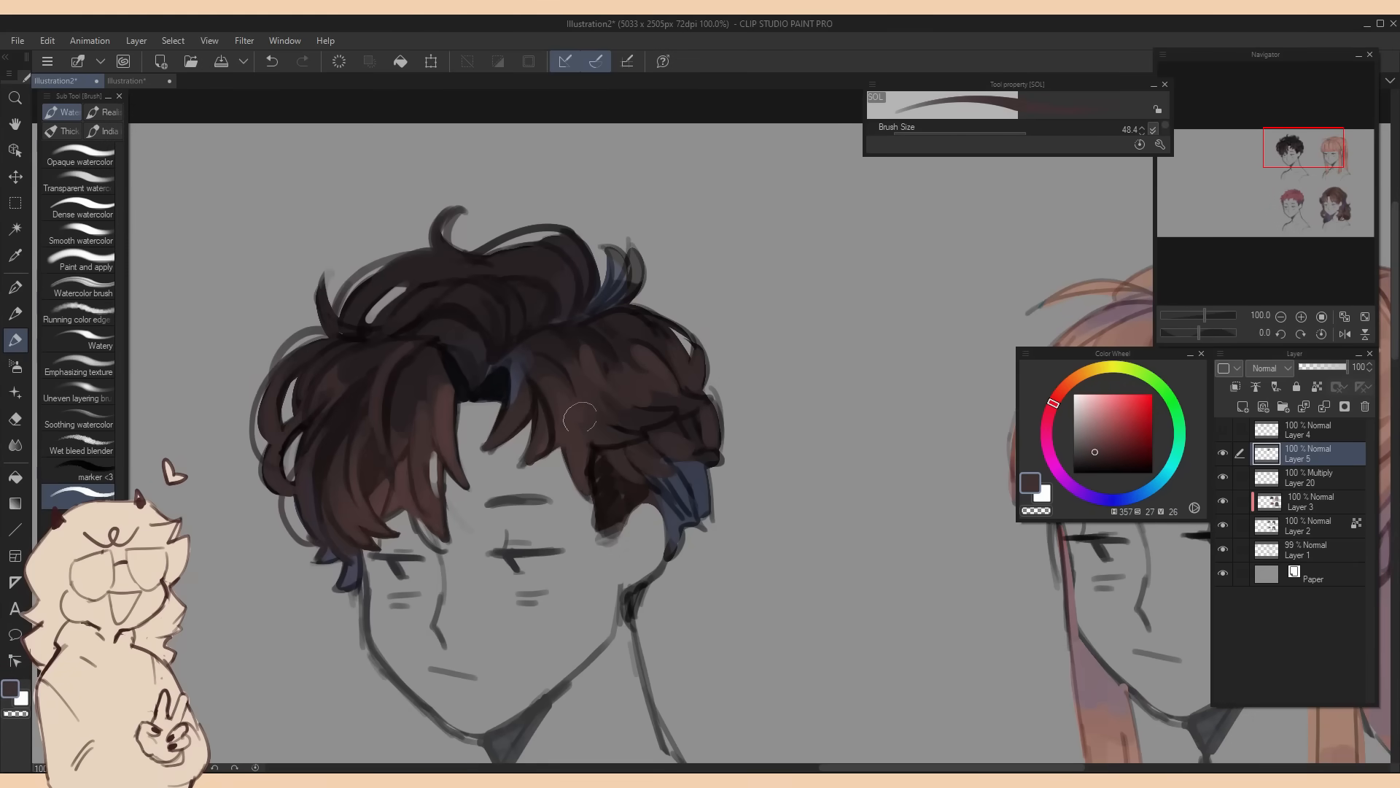
Fill the blue nape patch behind the ear with a darker tone and shade the outer back curls
alt+click(693, 478)
drag(675, 474, 687, 522)
alt+click(737, 430)
drag(720, 390, 729, 438)
click(1018, 133)
alt+click(633, 440)
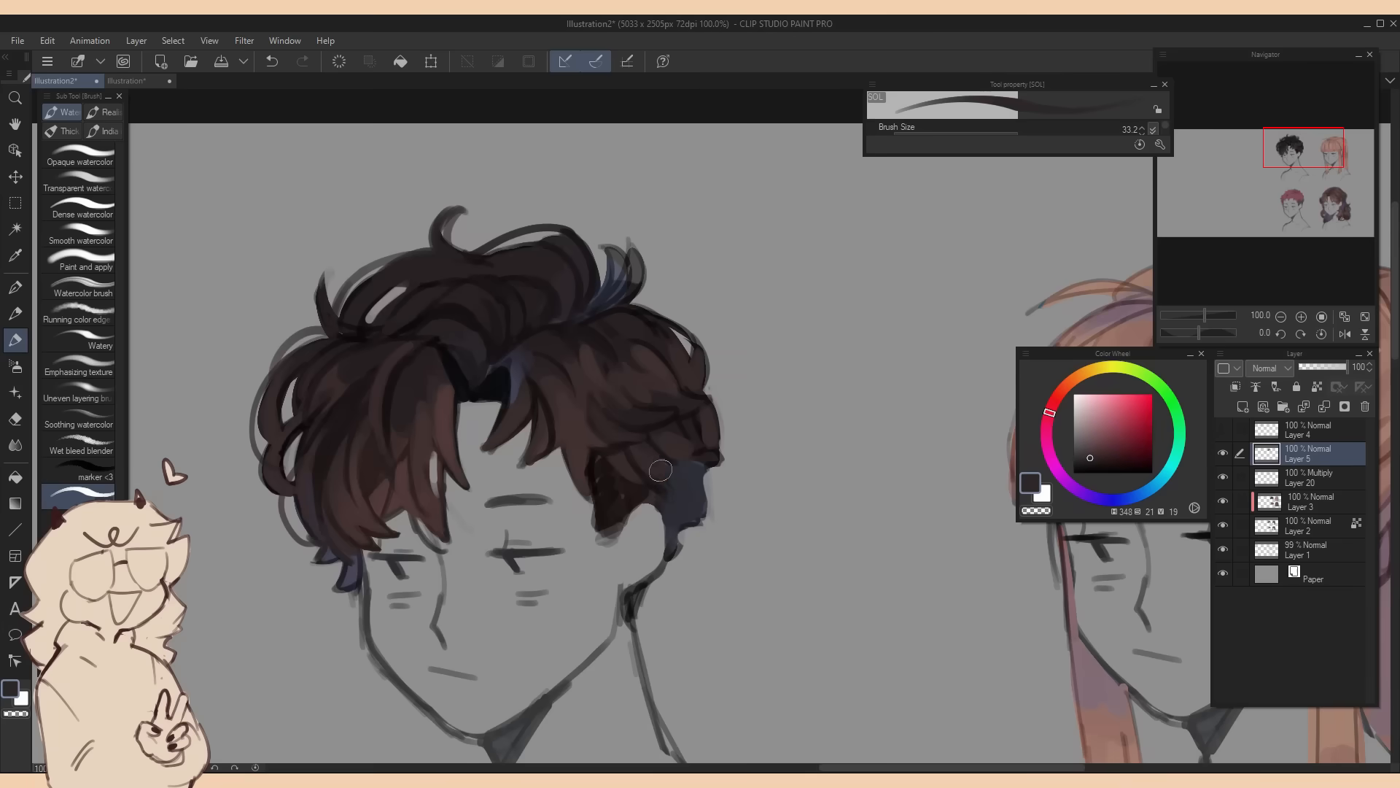
Paint the upright tuft at the crown with a sampled dark grey
alt+click(634, 274)
drag(619, 255, 616, 288)
drag(631, 292, 634, 258)
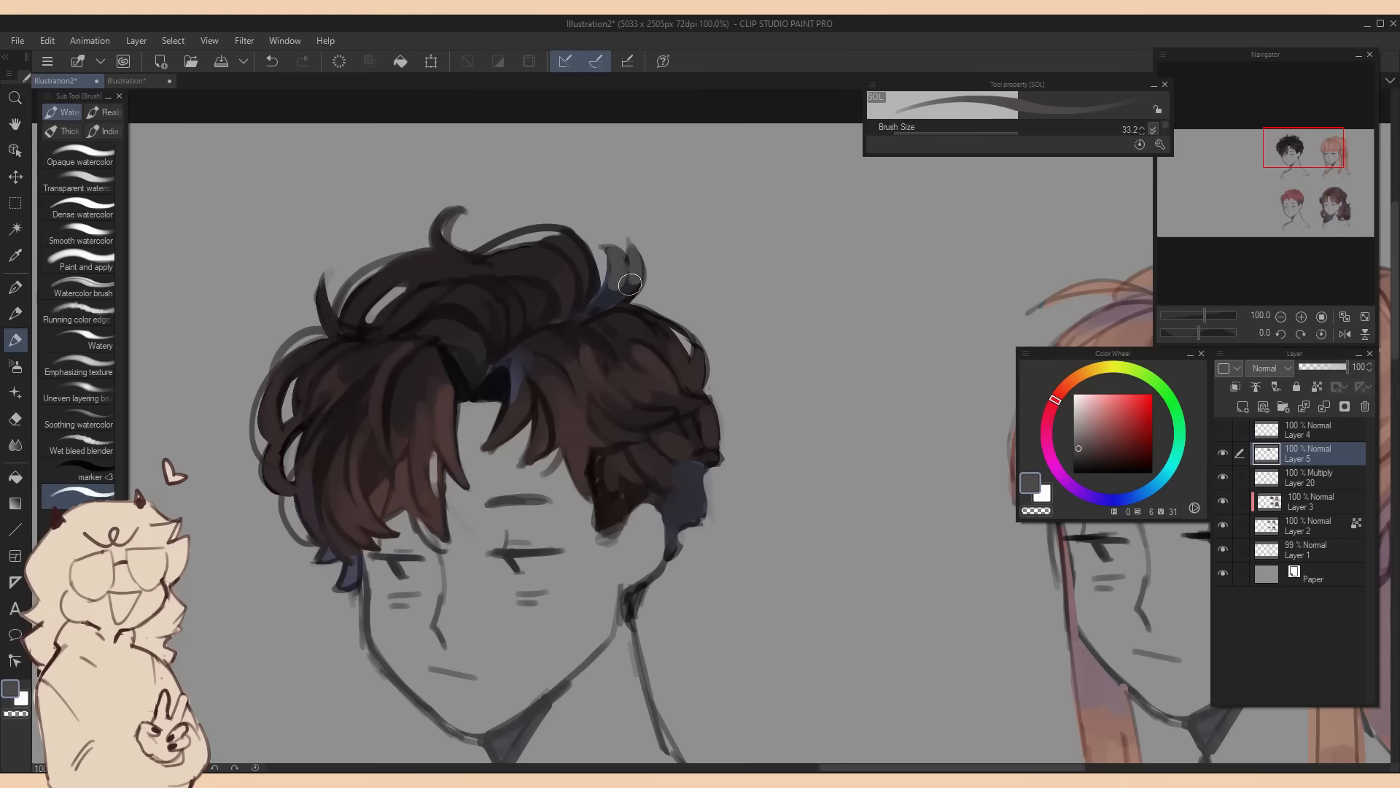
Touch up the outer side curls, the hairline at the parting and the base of the crown tuft in sampled tones
drag(1312, 156, 1309, 161)
alt+click(665, 458)
drag(709, 389, 635, 390)
drag(449, 403, 512, 397)
key(ctrl+minus)
key(ctrl+plus)
alt+click(646, 292)
drag(626, 259, 613, 319)
Paint long strokes from the parting down the central bangs of the ponytail head in sampled pinks
alt+click(779, 219)
drag(780, 225, 744, 405)
alt+click(740, 350)
alt+click(714, 226)
key(])
drag(704, 228, 684, 306)
alt+click(782, 213)
drag(783, 226, 802, 294)
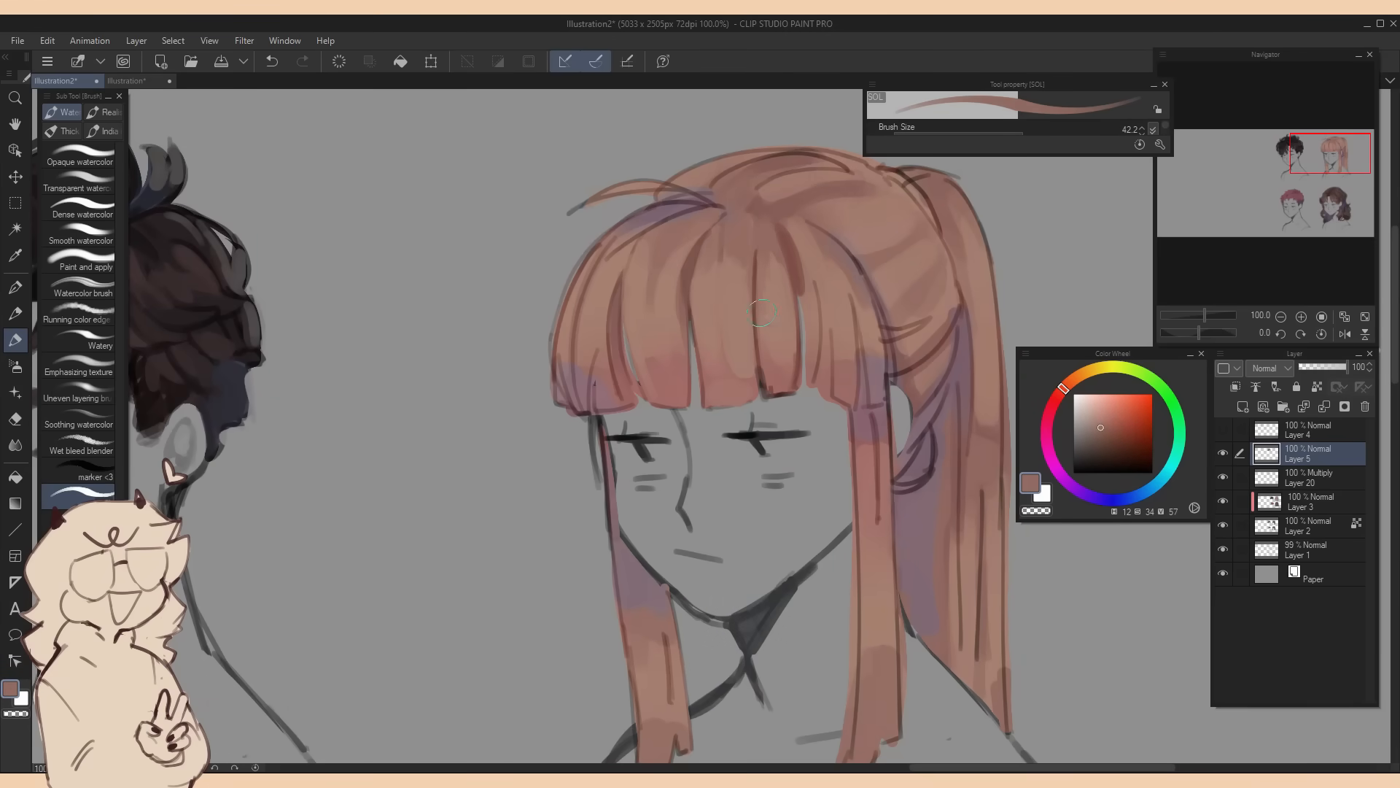
Deepen the separations and outer contour of the bangs on the far side of the face with darker sampled reds
drag(670, 378, 686, 375)
key(ctrl+minus)
mouse_move(701, 213)
mouse_down()
mouse_move(669, 221)
mouse_move(649, 403)
mouse_up()
key(ctrl+plus)
alt+click(720, 204)
alt+click(764, 392)
key([)
drag(688, 320, 687, 406)
alt+click(581, 310)
drag(607, 243, 577, 313)
alt+click(633, 364)
drag(626, 330, 636, 390)
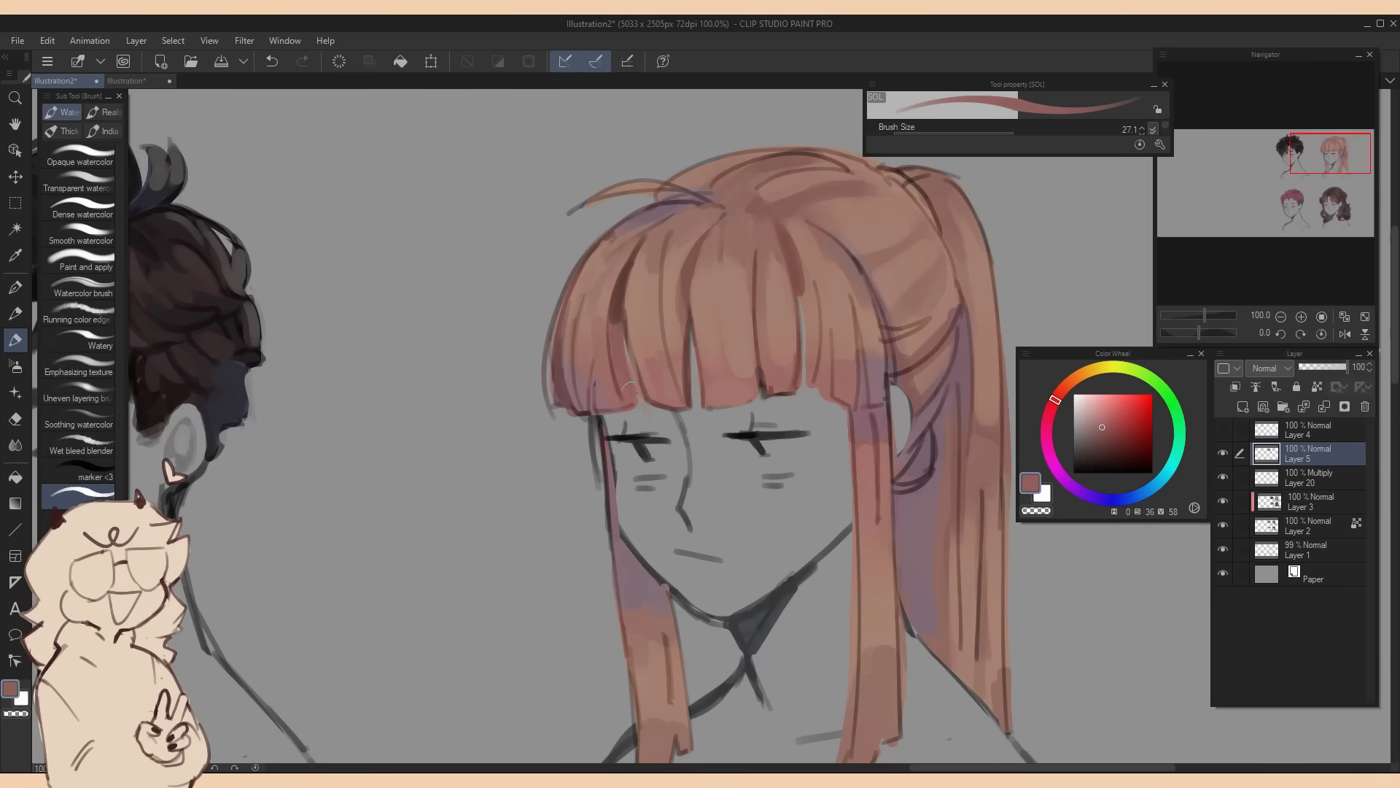
Paint strands through the central and near-side bangs and down the long side lock in sampled tones
drag(684, 294, 707, 404)
alt+click(679, 376)
drag(688, 310, 702, 403)
click(1037, 133)
alt+click(767, 383)
drag(782, 226, 835, 255)
drag(839, 332, 840, 359)
alt+click(864, 467)
drag(871, 503, 877, 674)
Blend the tips of the central bangs and add finer strands between the locks in sampled colours
alt+click(723, 371)
drag(715, 371, 746, 348)
alt+click(733, 310)
drag(738, 255, 733, 321)
click(1029, 133)
alt+click(648, 292)
drag(645, 245, 660, 321)
alt+click(664, 386)
Mirror the canvas view and define the bangs' lock edges and tips near the ear with a thin brush
key(h)
scroll(593, 337, down, 5)
scroll(765, 124, up, 5)
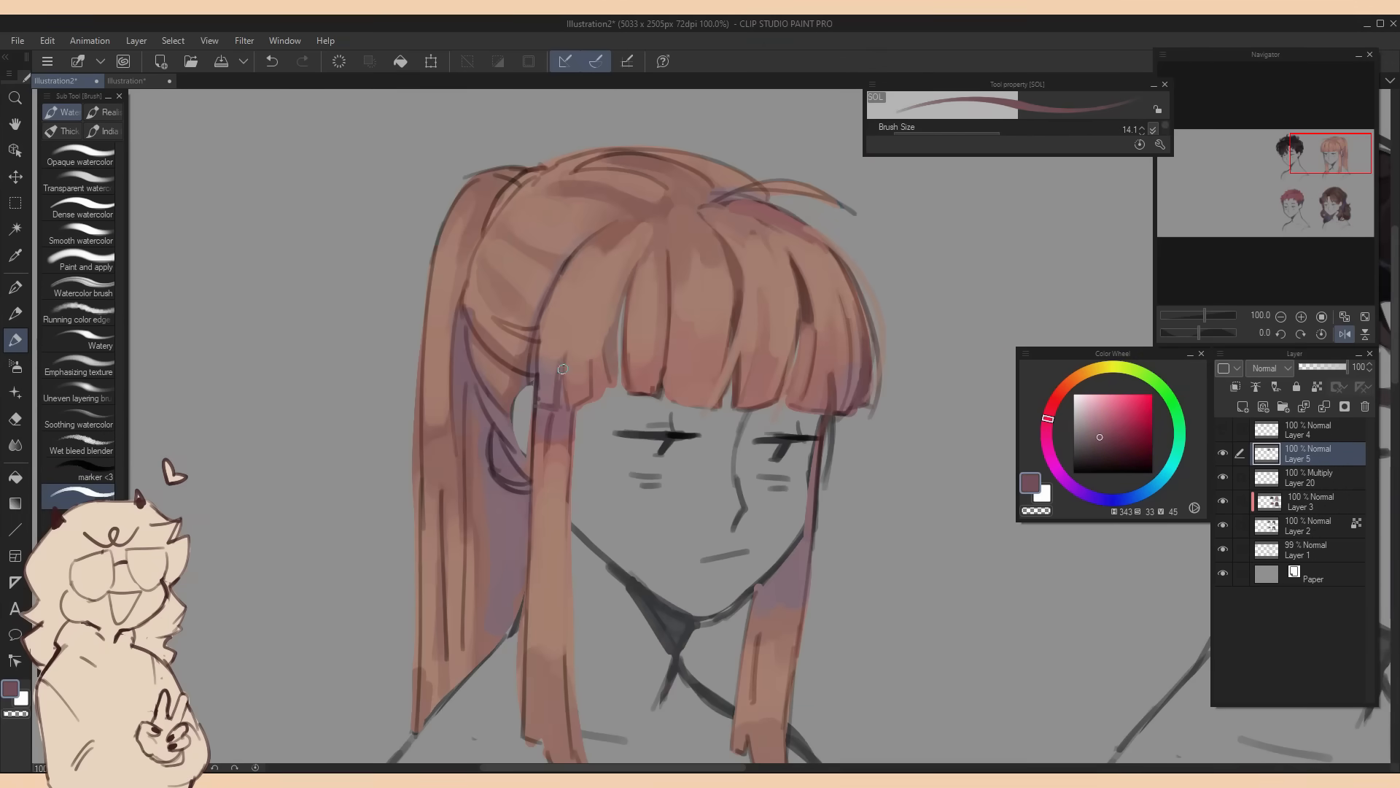
drag(565, 378, 561, 409)
mouse_move(598, 269)
mouse_down()
mouse_move(564, 358)
mouse_move(586, 404)
mouse_up()
alt+click(660, 388)
drag(656, 253, 646, 390)
Unflip the view, then paint the loose strand at the parting and a strand down the outer bangs
key(h)
key(ctrl+minus)
key(ctrl+minus)
key(ctrl+minus)
key(ctrl+plus)
key(ctrl+plus)
key(ctrl+plus)
drag(729, 207, 701, 237)
alt+click(617, 192)
drag(615, 183, 512, 211)
alt+click(560, 328)
drag(560, 328, 596, 436)
In the mirrored view, paint the pulled-back hair beside the bangs and blend strokes at the parting
key(h)
click(1033, 134)
alt+click(562, 379)
alt+click(531, 365)
mouse_move(531, 332)
mouse_down()
mouse_move(572, 436)
mouse_move(589, 376)
mouse_up()
alt+click(567, 358)
alt+click(565, 309)
drag(555, 299, 582, 325)
alt+click(675, 252)
drag(719, 215, 656, 278)
Smooth the long side lock and cover the sketchy strands behind the ear with a larger brush in sampled reds
click(1021, 134)
alt+click(569, 366)
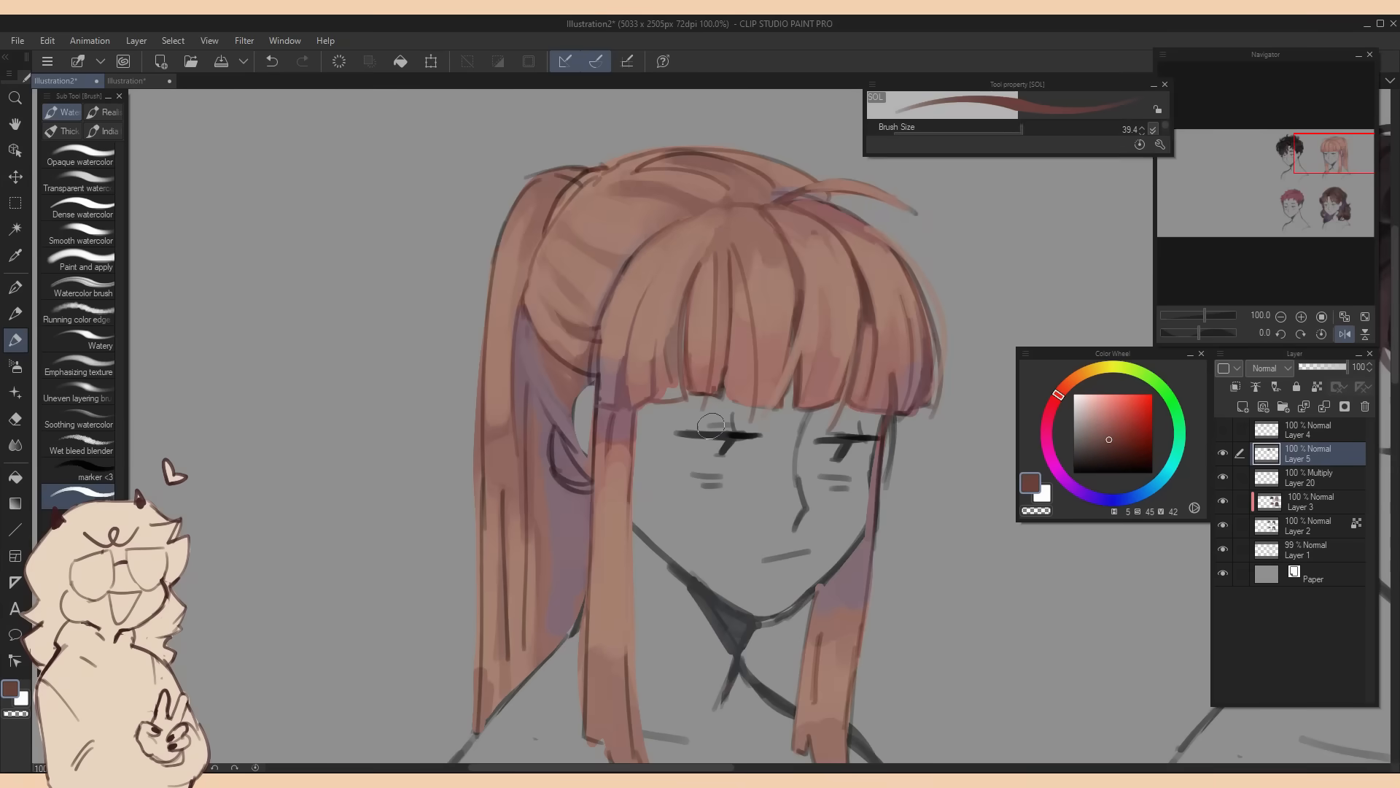
drag(597, 475, 587, 733)
alt+click(616, 635)
mouse_move(629, 656)
mouse_down()
mouse_move(635, 744)
mouse_move(627, 543)
mouse_up()
alt+click(599, 440)
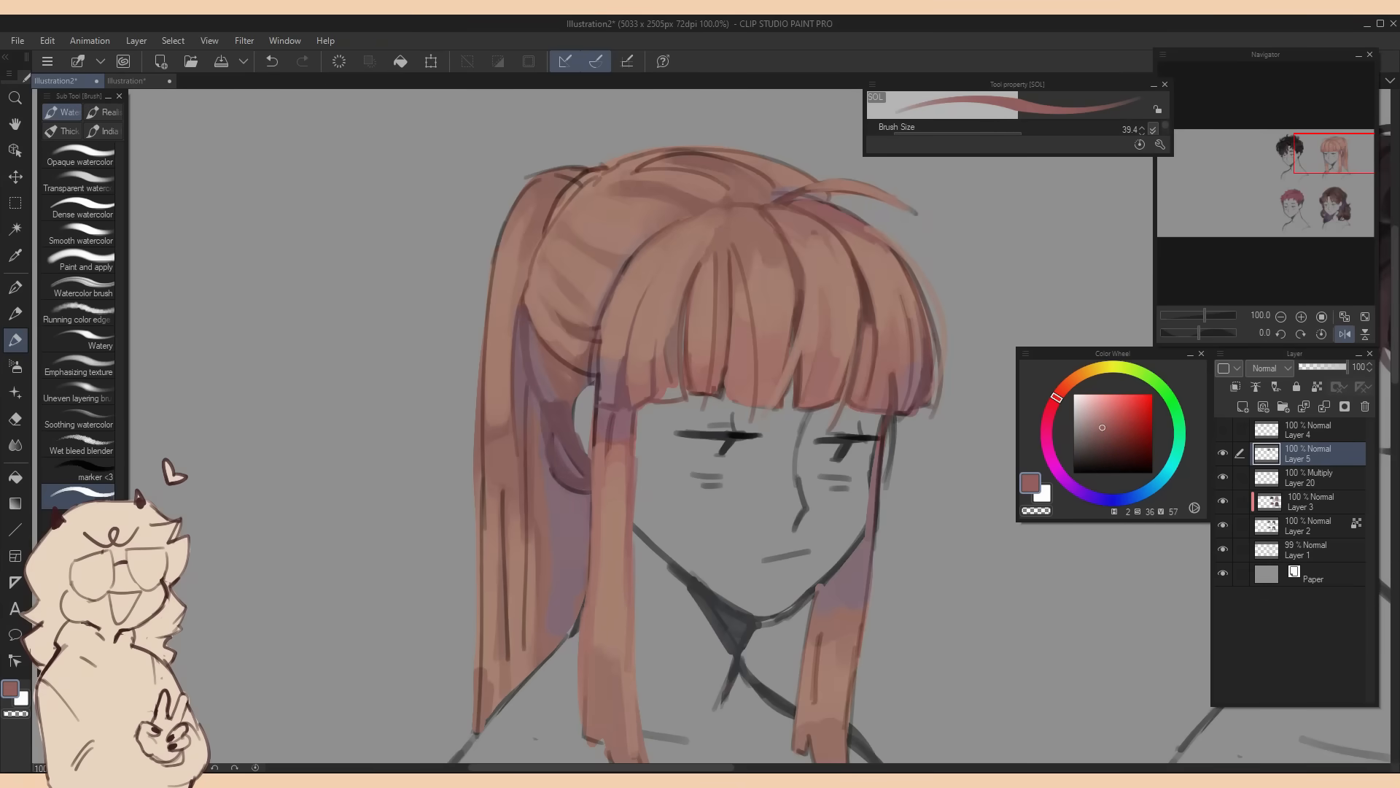
drag(606, 441, 605, 510)
Unflip the view and paint both eyebrows over the lower edge of the bangs
click(1345, 334)
key(ctrl+minus)
key(ctrl+minus)
alt+click(718, 394)
key(ctrl+plus)
key(ctrl+plus)
drag(673, 385, 734, 384)
drag(604, 383, 551, 392)
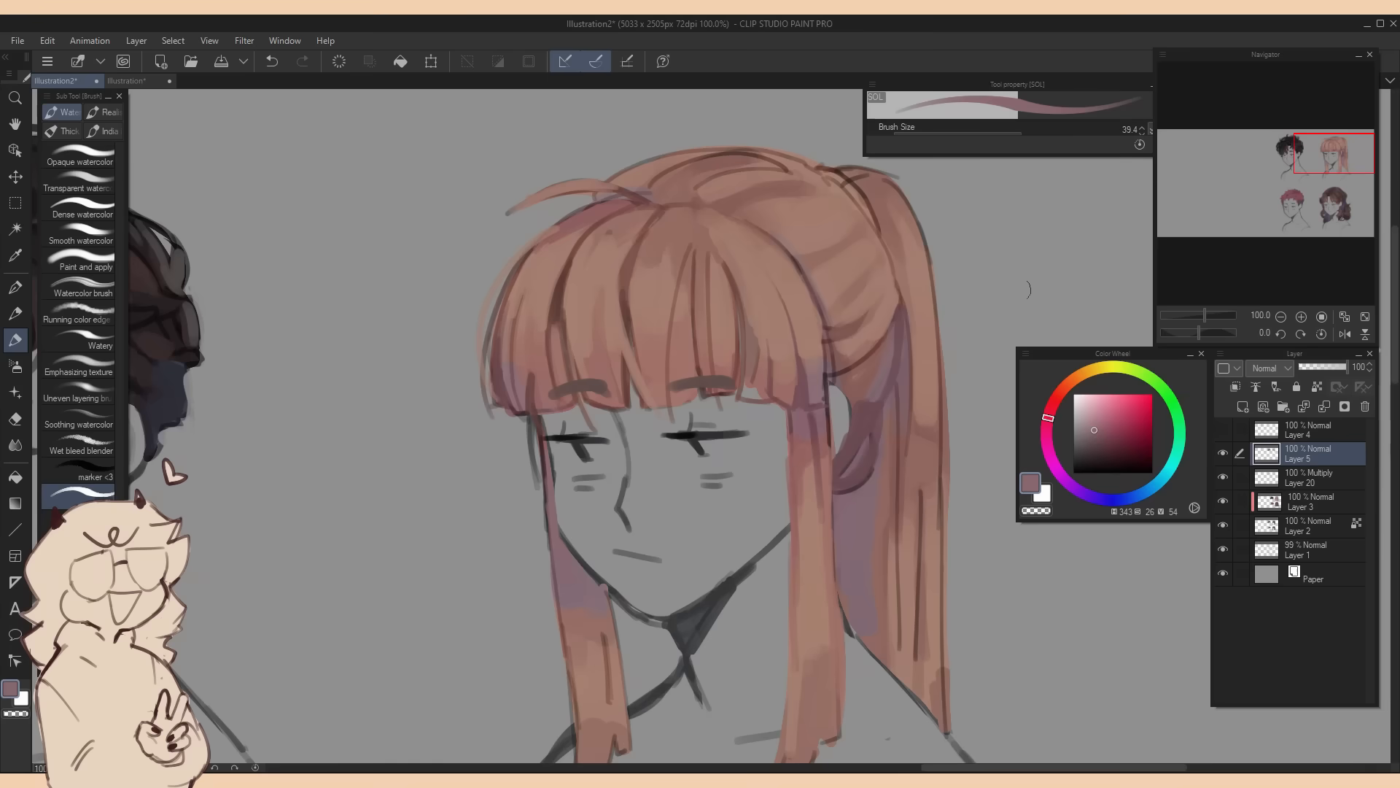
Paint strands sweeping back over the crown from the parting and soften the bangs' edge nearest the ear
alt+click(850, 357)
click(1019, 134)
alt+click(660, 178)
mouse_move(658, 202)
mouse_down()
mouse_move(638, 188)
mouse_move(736, 152)
mouse_up()
alt+click(678, 171)
click(1345, 334)
drag(645, 249, 618, 314)
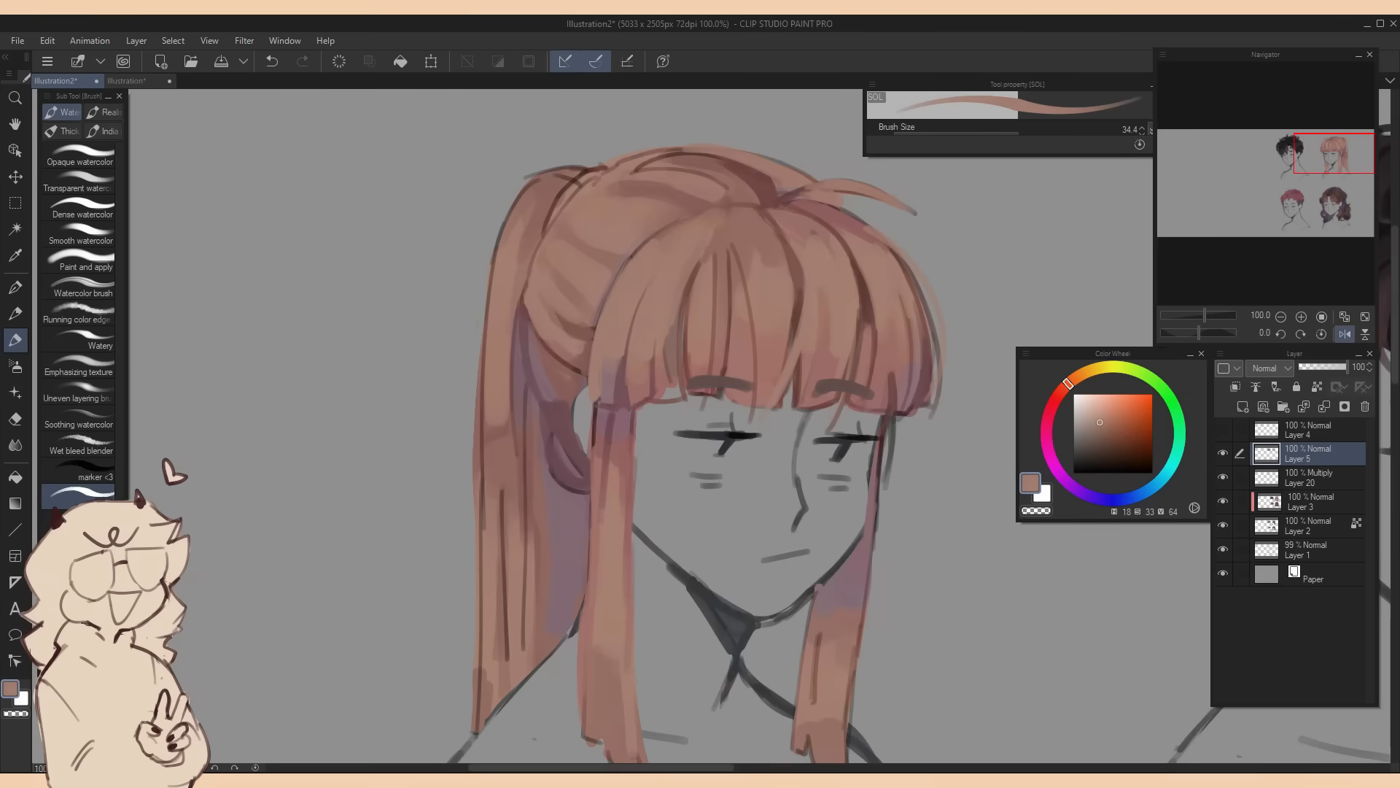
Restore the unmirrored view and paint a dark hair tie across the base of the ponytail
click(1345, 334)
key(ctrl+minus)
key(ctrl+minus)
key(ctrl+minus)
key(ctrl+plus)
key(ctrl+plus)
click(1038, 133)
alt+click(255, 358)
drag(722, 265, 756, 304)
Paint broad lengthwise strokes over the ponytail's sketch lines in sampled pinks, from its top down its length
alt+click(789, 438)
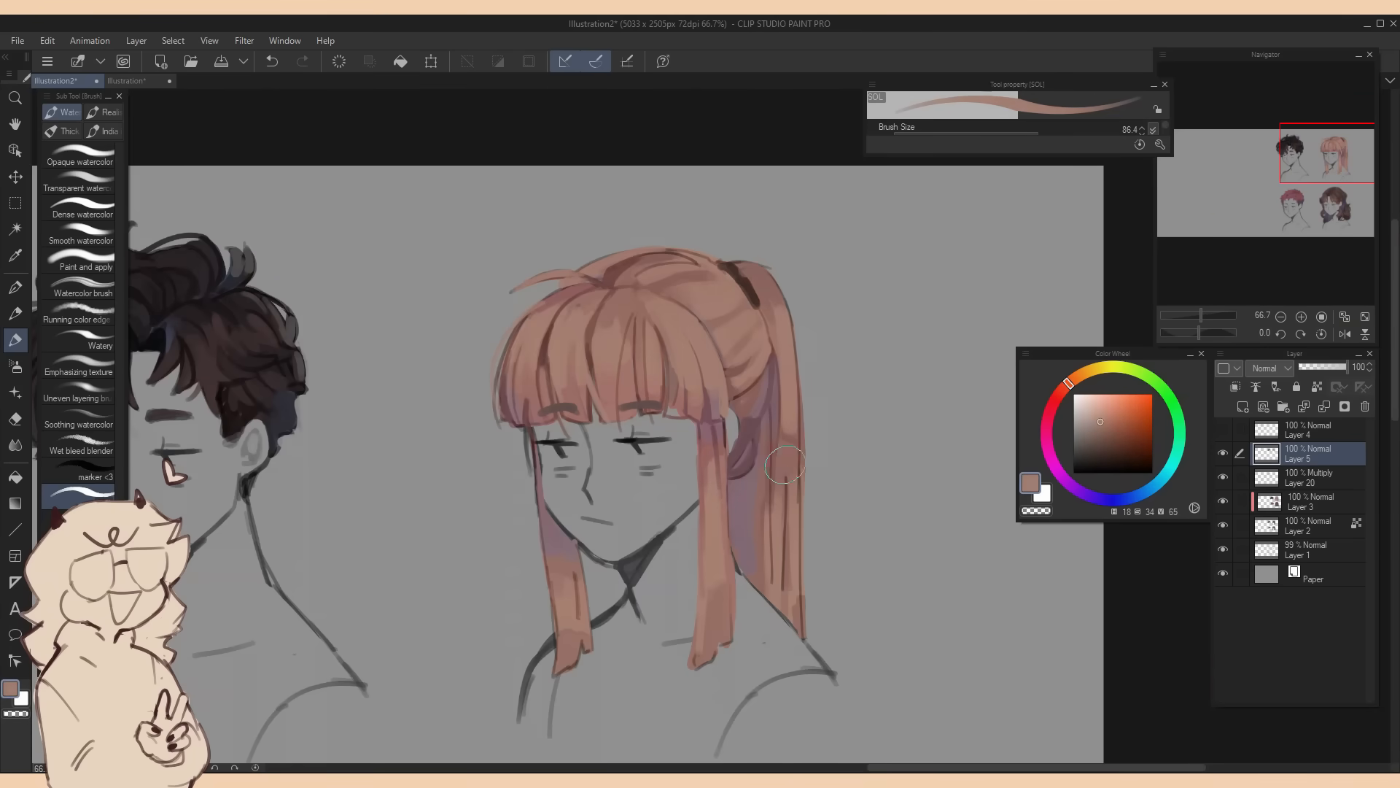
drag(789, 462, 785, 575)
alt+click(832, 365)
drag(816, 366, 815, 522)
alt+click(788, 328)
drag(781, 285, 800, 442)
Define a thin strand curving down the upper ponytail with a small brush in a sampled dark red
click(1004, 133)
alt+click(775, 299)
drag(778, 309, 800, 412)
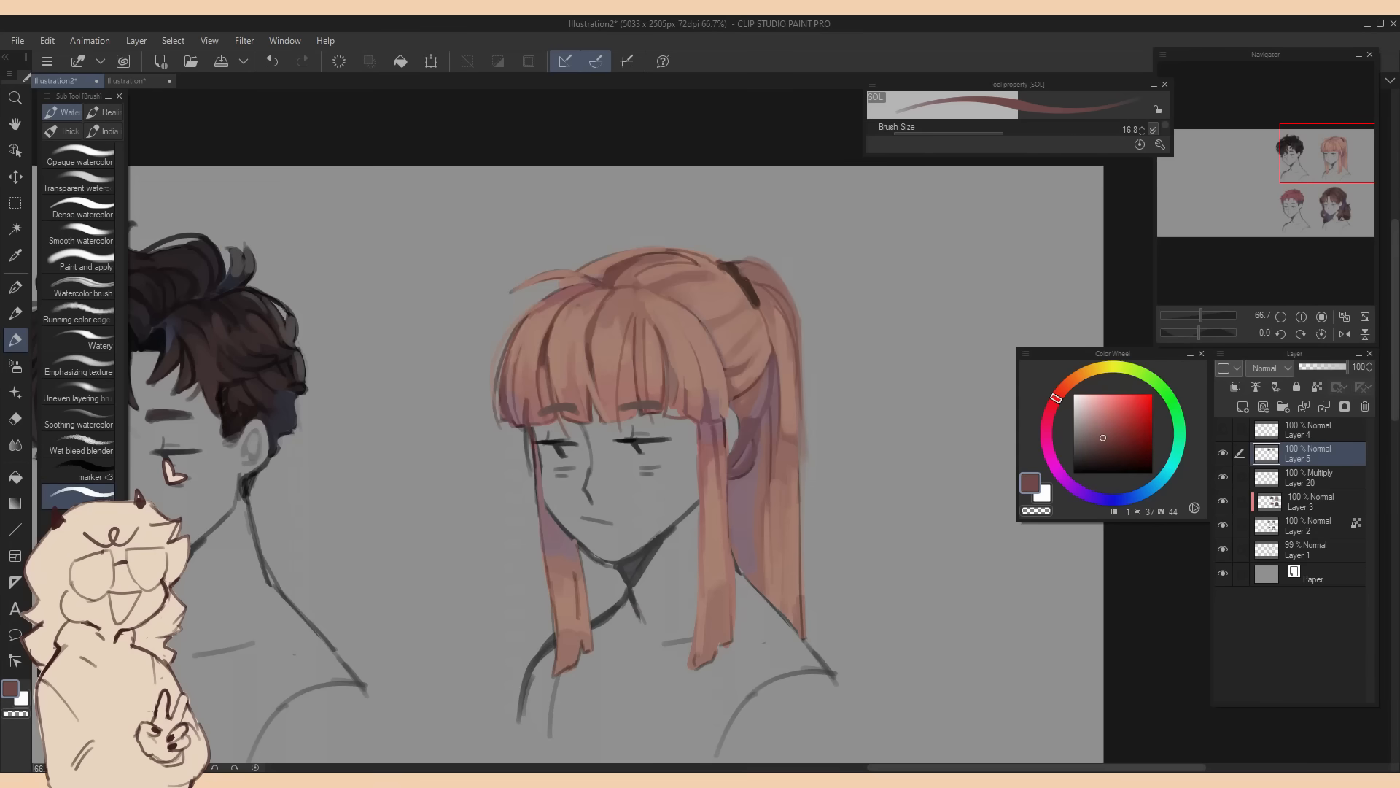
Paint sampled dark strands into the short red hair's sideburn just in front of the ear
click(1008, 133)
alt+click(754, 343)
drag(547, 656, 999, 157)
key(ctrl+plus)
click(1015, 133)
alt+click(682, 492)
drag(704, 479, 693, 505)
alt+click(703, 439)
alt+click(784, 387)
Paint sampled strokes down the back edge of the red hair, over the purple shading above the ear
alt+click(717, 331)
alt+click(781, 387)
alt+click(755, 409)
alt+click(715, 496)
mouse_move(760, 413)
mouse_down()
mouse_move(770, 469)
mouse_move(744, 477)
mouse_up()
alt+click(740, 447)
Add short sampled tonal strokes through the middle of the red fringe and near the crown
alt+click(646, 394)
drag(633, 399, 643, 429)
alt+click(652, 370)
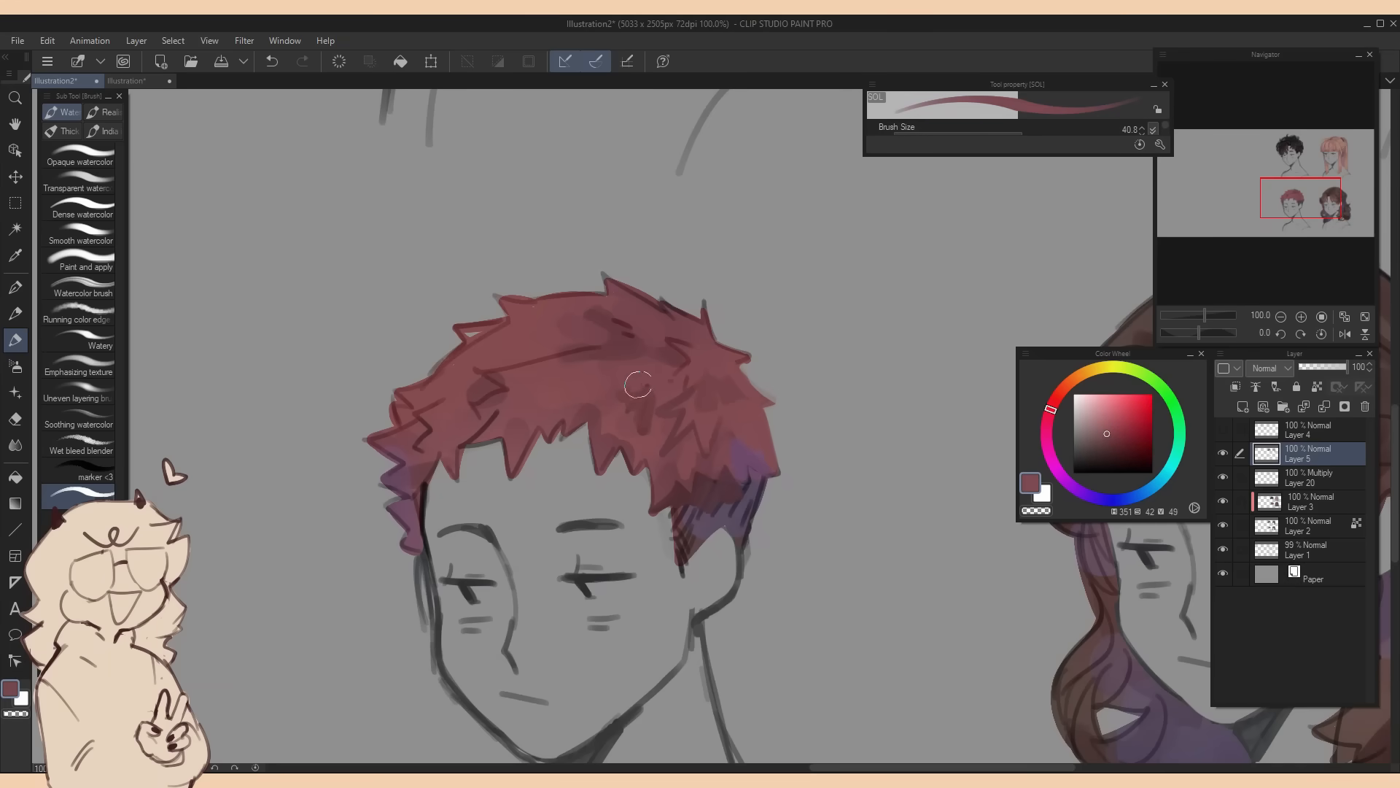
alt+click(655, 340)
alt+click(645, 337)
drag(612, 317, 636, 333)
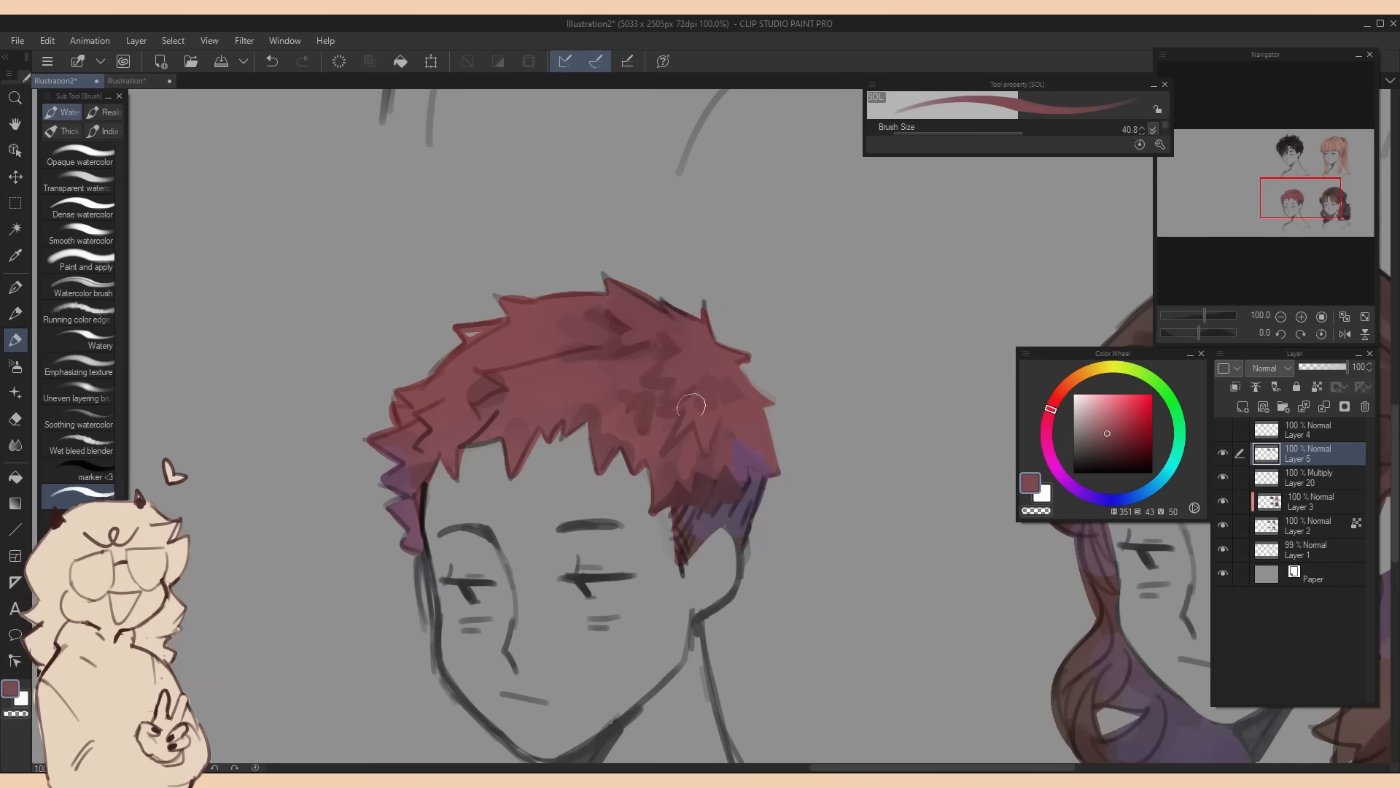
alt+click(628, 399)
drag(625, 403, 604, 424)
Paint a slanted strand through the upper red fringe in a sampled muted red
key(ctrl+minus)
key(ctrl+minus)
key(ctrl+minus)
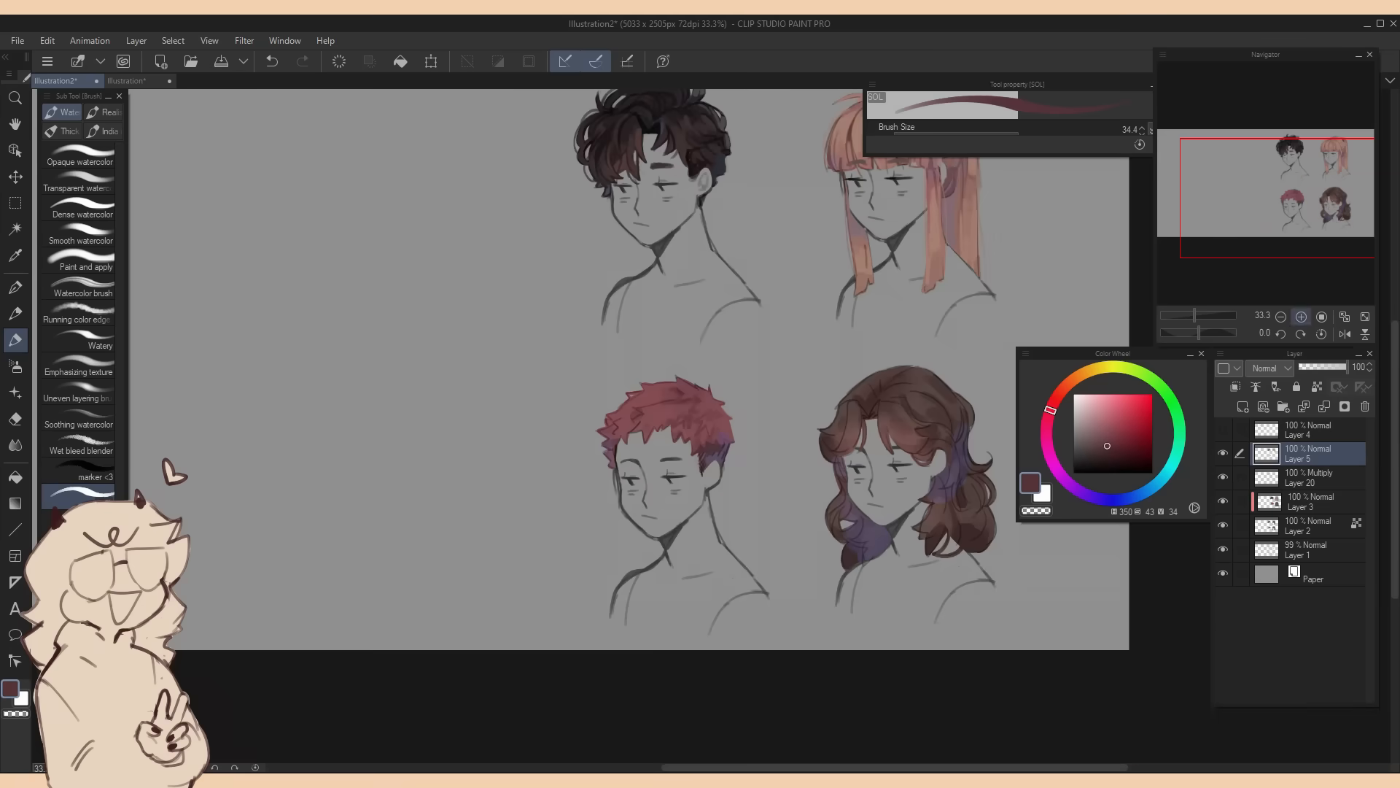
key(ctrl+plus)
key(ctrl+plus)
alt+click(580, 404)
alt+click(640, 359)
drag(627, 370, 598, 403)
alt+click(620, 380)
key(h)
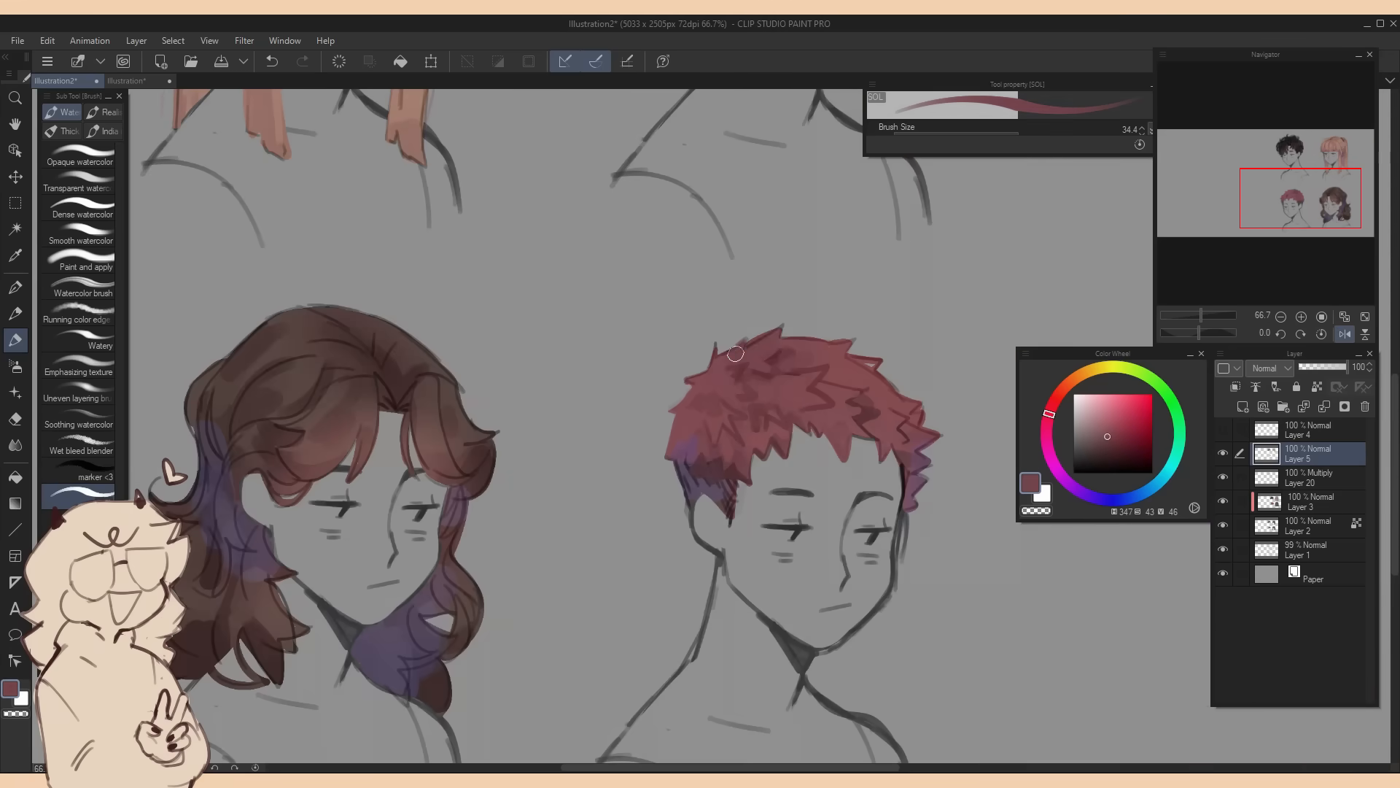
key(h)
Paint the small tuft at the red hair's far temple, opposite the ear, in a sampled colour
alt+click(517, 448)
alt+click(509, 465)
drag(513, 464, 514, 490)
alt+click(708, 256)
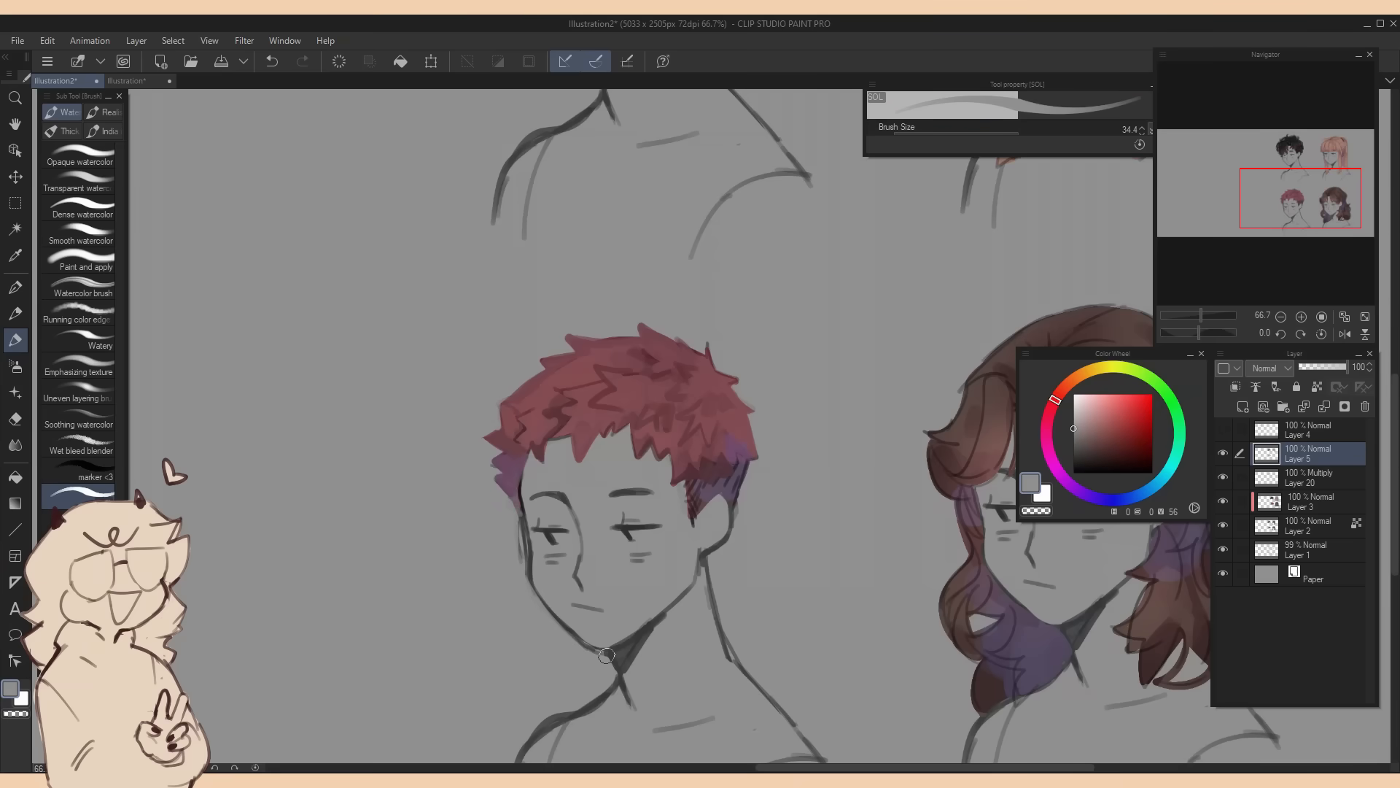
scroll(602, 662, up, 3)
alt+click(492, 537)
drag(635, 645, 434, 443)
Blend sampled purples and reds across the short side hair above the red-haired head's ear
alt+click(436, 451)
drag(417, 434, 452, 456)
alt+click(458, 408)
drag(460, 391, 470, 401)
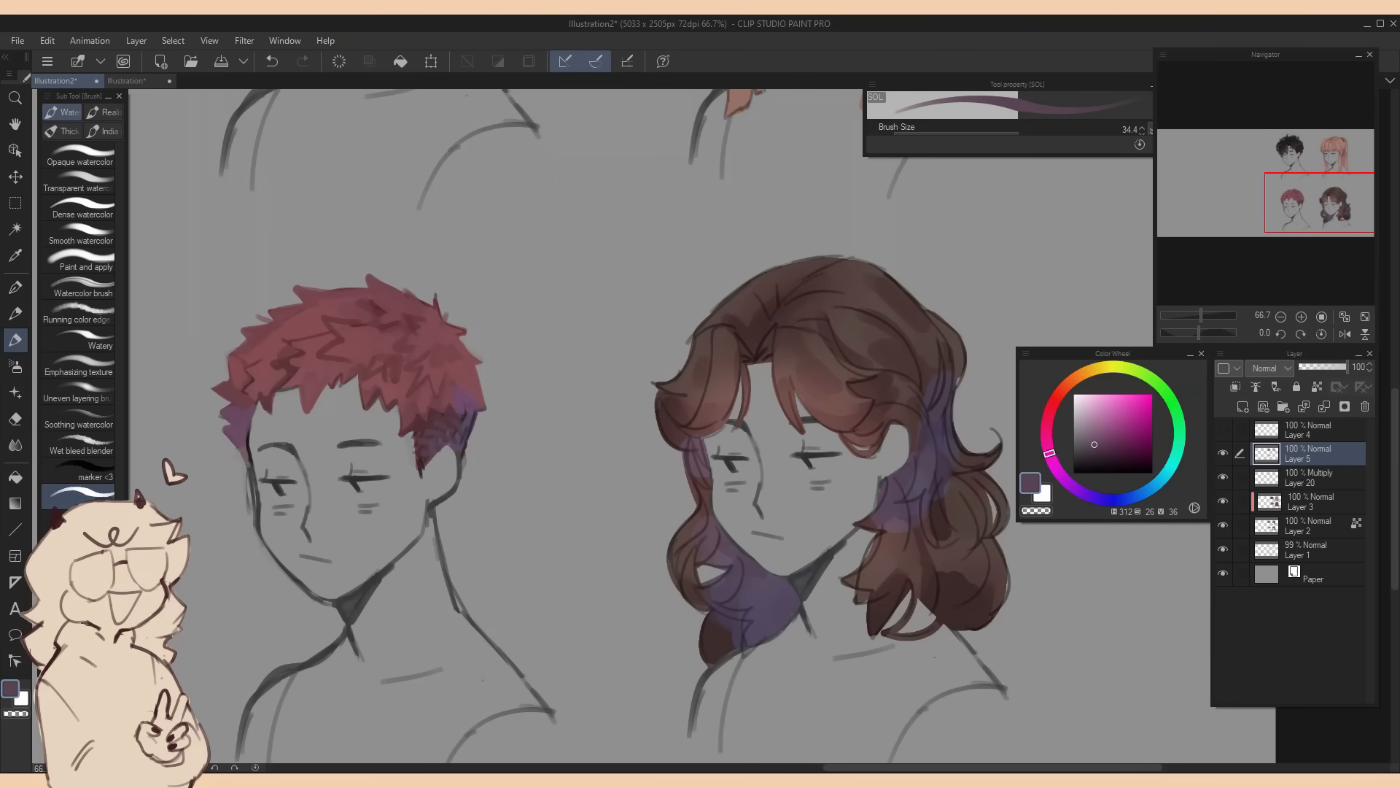
Define the wavy brown hair's parting and the inner bangs strands in dark brown with a brush about 29 in size
drag(730, 437, 580, 423)
key(ctrl+plus)
drag(584, 301, 560, 325)
drag(657, 438, 655, 427)
drag(630, 281, 658, 348)
drag(667, 350, 689, 392)
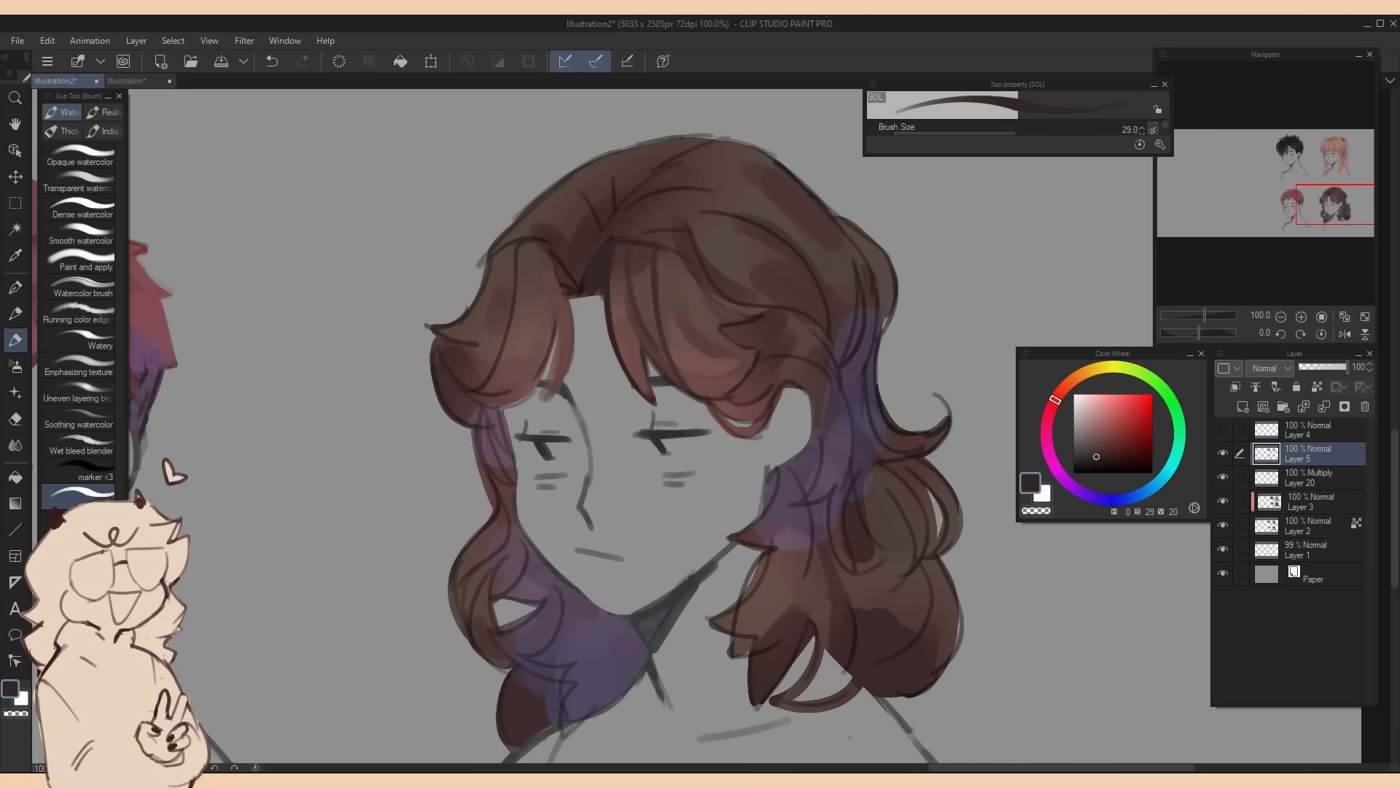
Paint a strand sweeping across the upper bangs and darken the bangs' curled tips beside the ear
drag(674, 259, 764, 320)
alt+click(759, 292)
drag(725, 426, 763, 422)
alt+click(757, 365)
drag(728, 398, 745, 399)
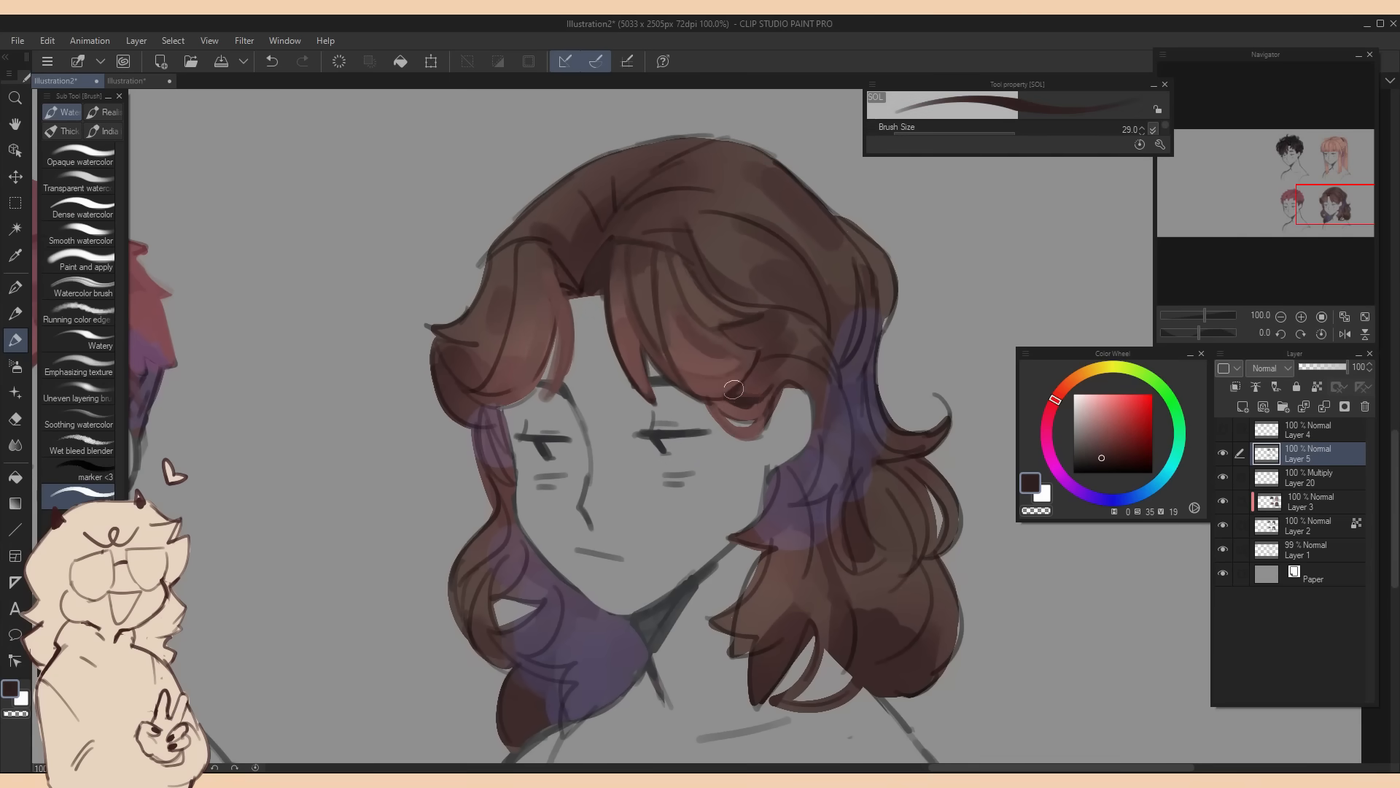
Paint sampled brown strands sweeping back and down above the wavy-haired head's ear
alt+click(788, 364)
alt+click(783, 338)
drag(796, 319, 842, 394)
alt+click(806, 313)
alt+click(834, 291)
drag(792, 292, 862, 365)
alt+click(839, 269)
drag(840, 269, 865, 283)
Paint broad sampled strokes over the sketch lines on the wavy hair's crown
alt+click(747, 199)
drag(747, 200, 790, 252)
alt+click(691, 209)
drag(690, 208, 649, 205)
alt+click(795, 234)
Paint sampled brown strands down over the upper purple shading behind the ear
alt+click(858, 344)
drag(857, 345, 867, 417)
alt+click(860, 286)
drag(860, 287, 867, 404)
Trim the wavy hair's outer back contour with background grey at brush size 48.4, then touch up the strand beneath in brown
click(1026, 134)
alt+click(933, 227)
drag(837, 201, 901, 329)
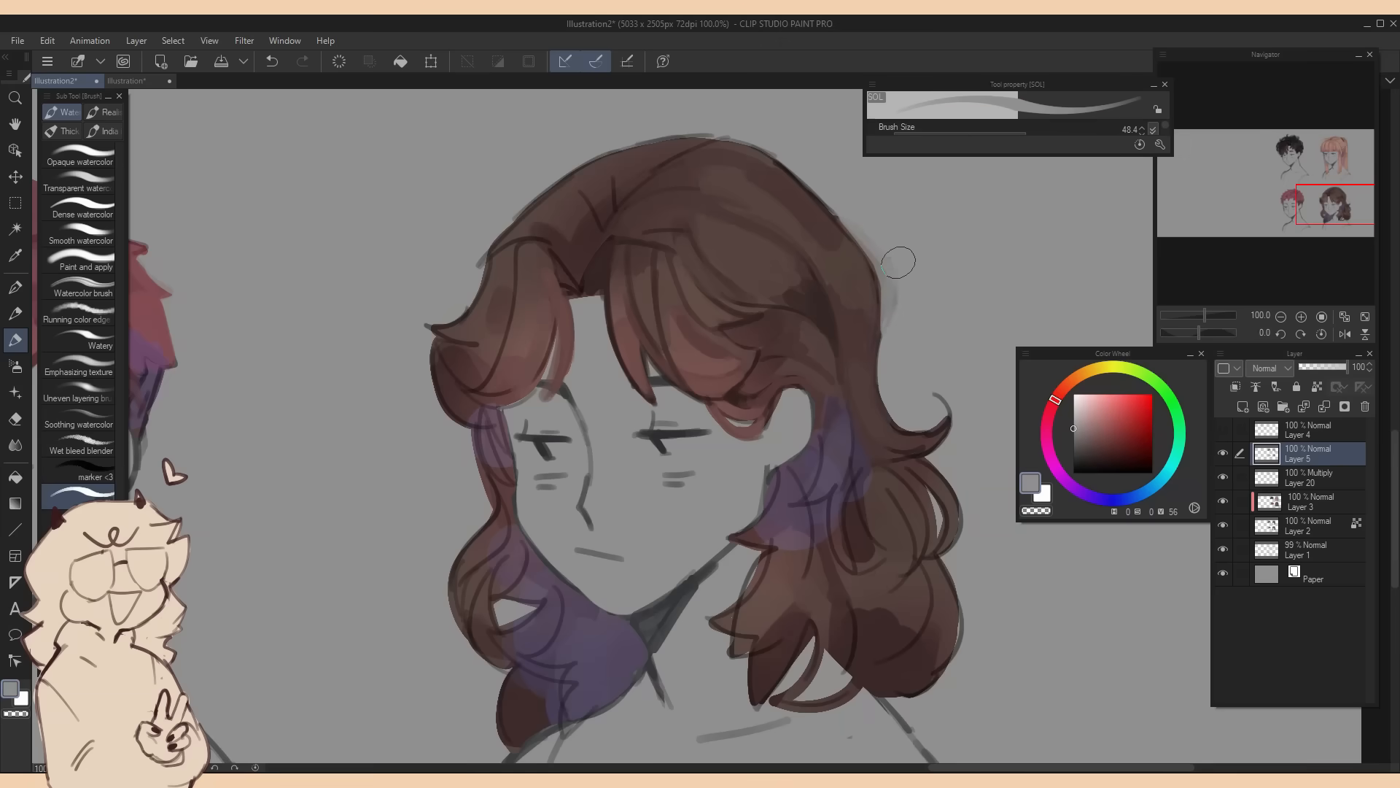
alt+click(860, 359)
drag(862, 378, 837, 390)
Blend sampled browns across the crown and paint a dark strand curving down behind the ear
alt+click(790, 218)
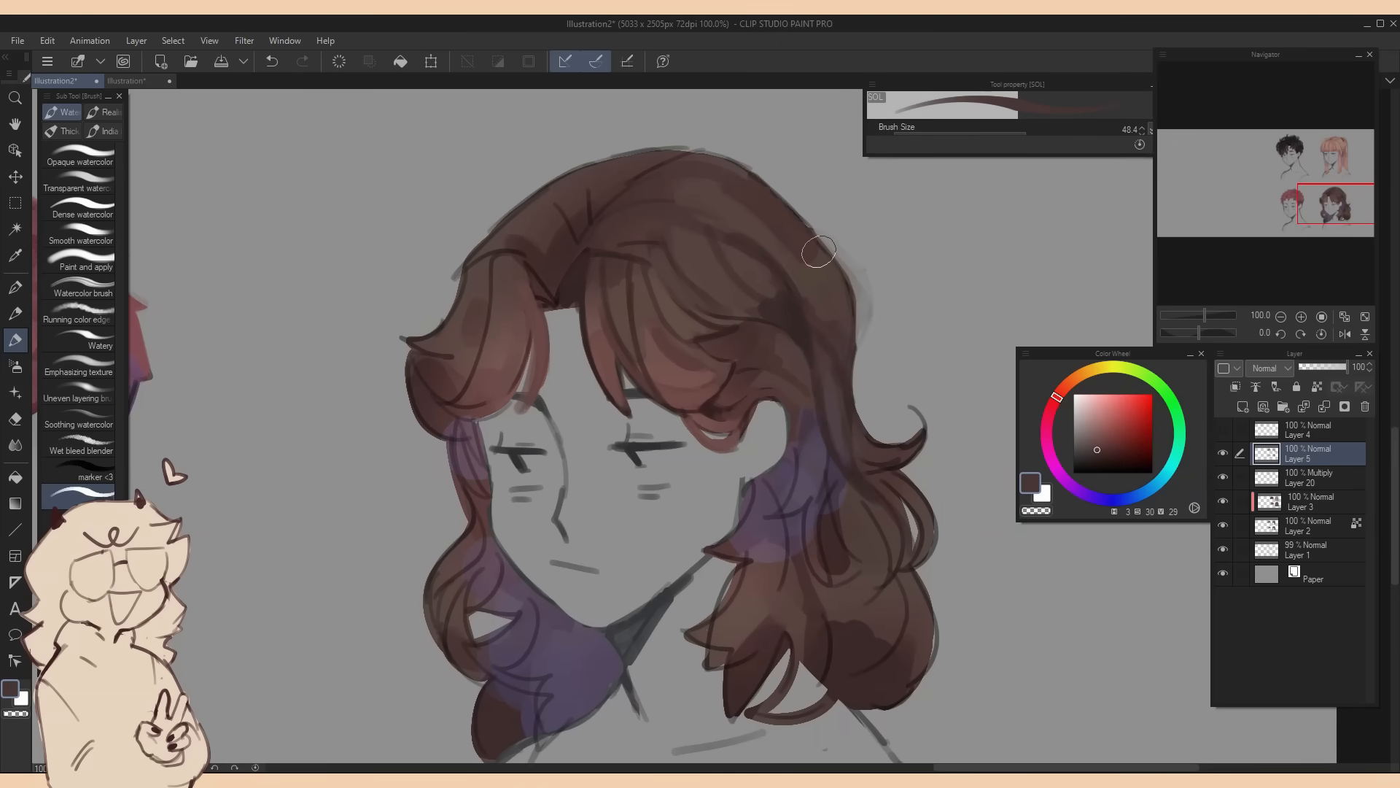
alt+click(697, 166)
alt+click(650, 222)
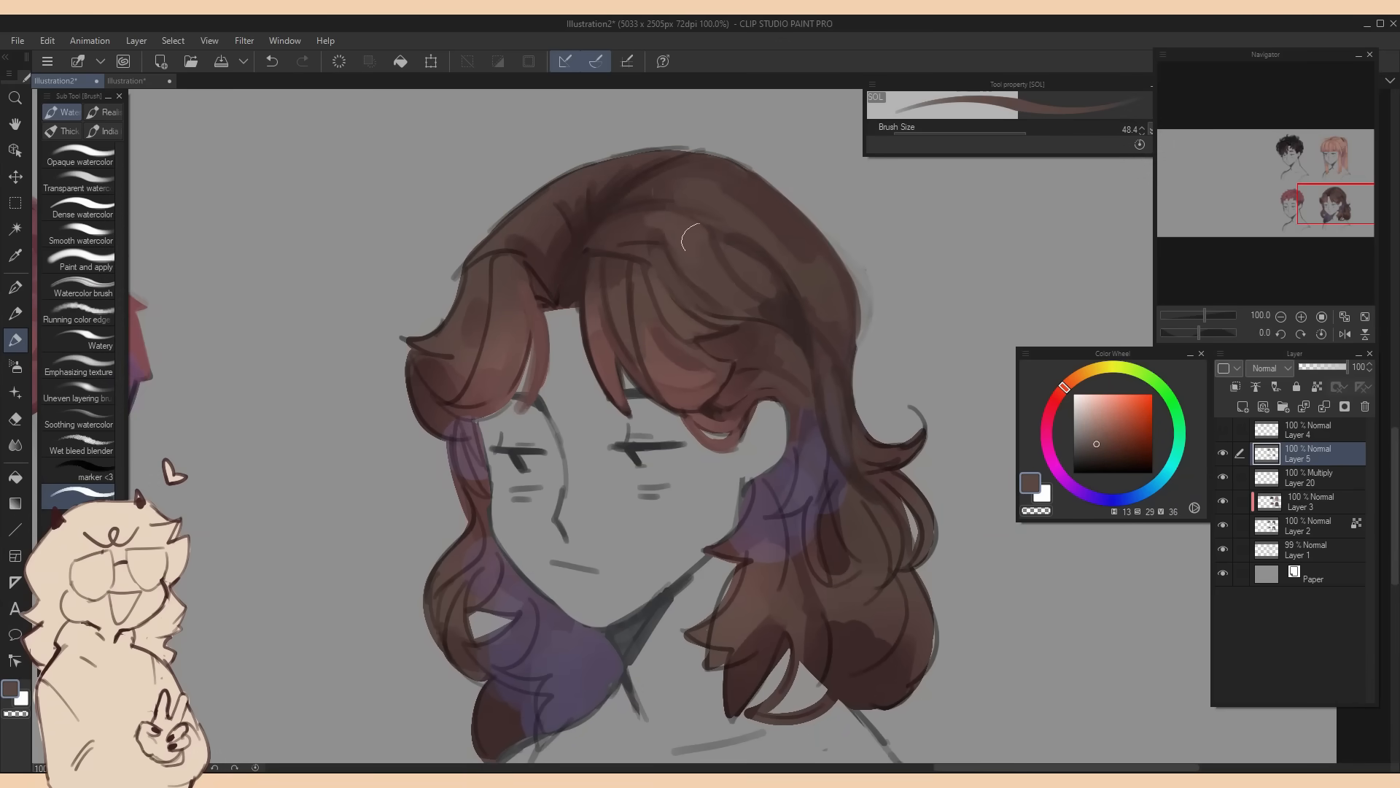
alt+click(793, 300)
alt+click(789, 272)
drag(786, 280, 815, 396)
alt+click(785, 309)
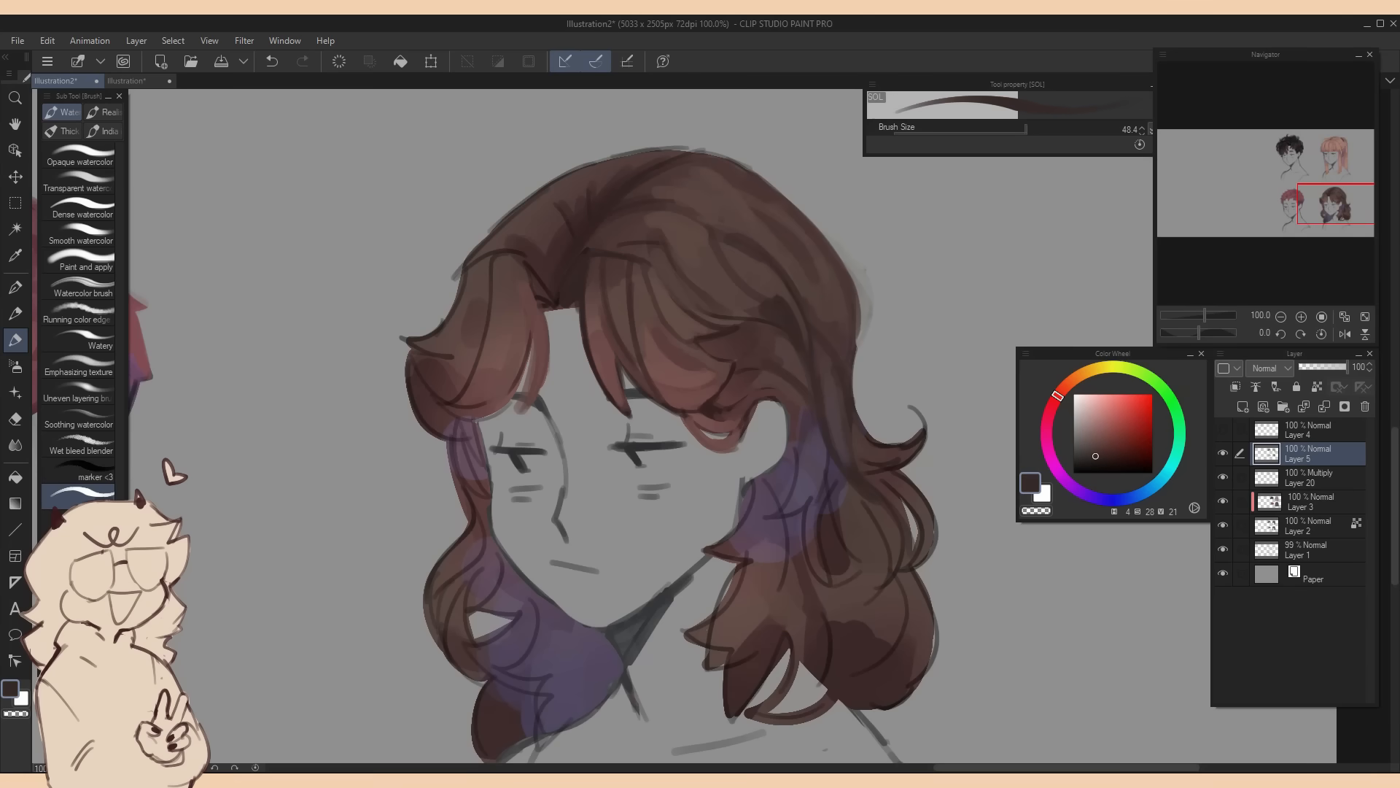
Repaint the wavy hair's outer back contour in a sampled brown with a brush about 38 in size
click(1020, 130)
alt+click(839, 288)
drag(797, 204, 861, 341)
key(ctrl+minus)
Paint the bangs' curl above the ear and extend a strand down behind the ear in sampled browns
alt+click(644, 421)
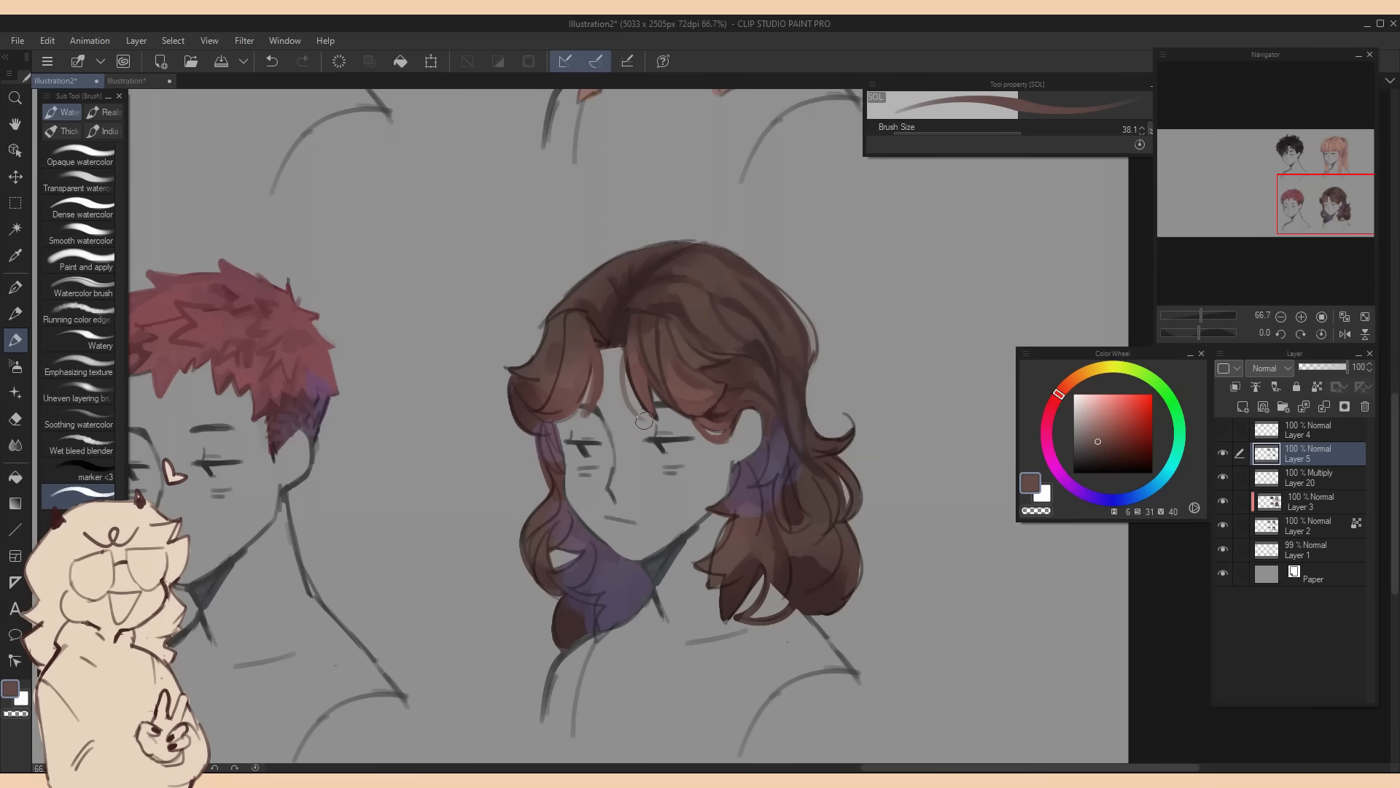
alt+click(764, 356)
drag(759, 362, 711, 374)
drag(748, 388, 720, 422)
alt+click(573, 401)
drag(782, 372, 776, 447)
Paint the outward flick on the front bangs lock farthest from the ear in a sampled brown
alt+click(545, 401)
alt+click(519, 374)
drag(539, 354, 510, 368)
Paint dark strands over the purple shading below the ear and one long strand down through the back locks
alt+click(704, 332)
alt+click(778, 430)
alt+click(781, 437)
drag(767, 453, 722, 509)
alt+click(768, 467)
mouse_move(792, 427)
mouse_down()
mouse_move(751, 478)
mouse_move(846, 576)
mouse_move(802, 594)
mouse_up()
Shape the back lock nearest the neck with sampled browns, painting its inner edge and upper strands
alt+click(809, 481)
alt+click(823, 530)
alt+click(808, 504)
alt+click(795, 536)
alt+click(784, 569)
alt+click(697, 543)
drag(729, 519, 696, 554)
alt+click(757, 521)
drag(762, 487, 757, 532)
Paint sampled brown strands into the outer waves of the back hair below the flicked curl
alt+click(805, 504)
drag(818, 463, 823, 521)
drag(800, 426, 820, 461)
alt+click(828, 448)
key([)
alt+click(800, 497)
alt+click(769, 452)
key([)
key([)
key([)
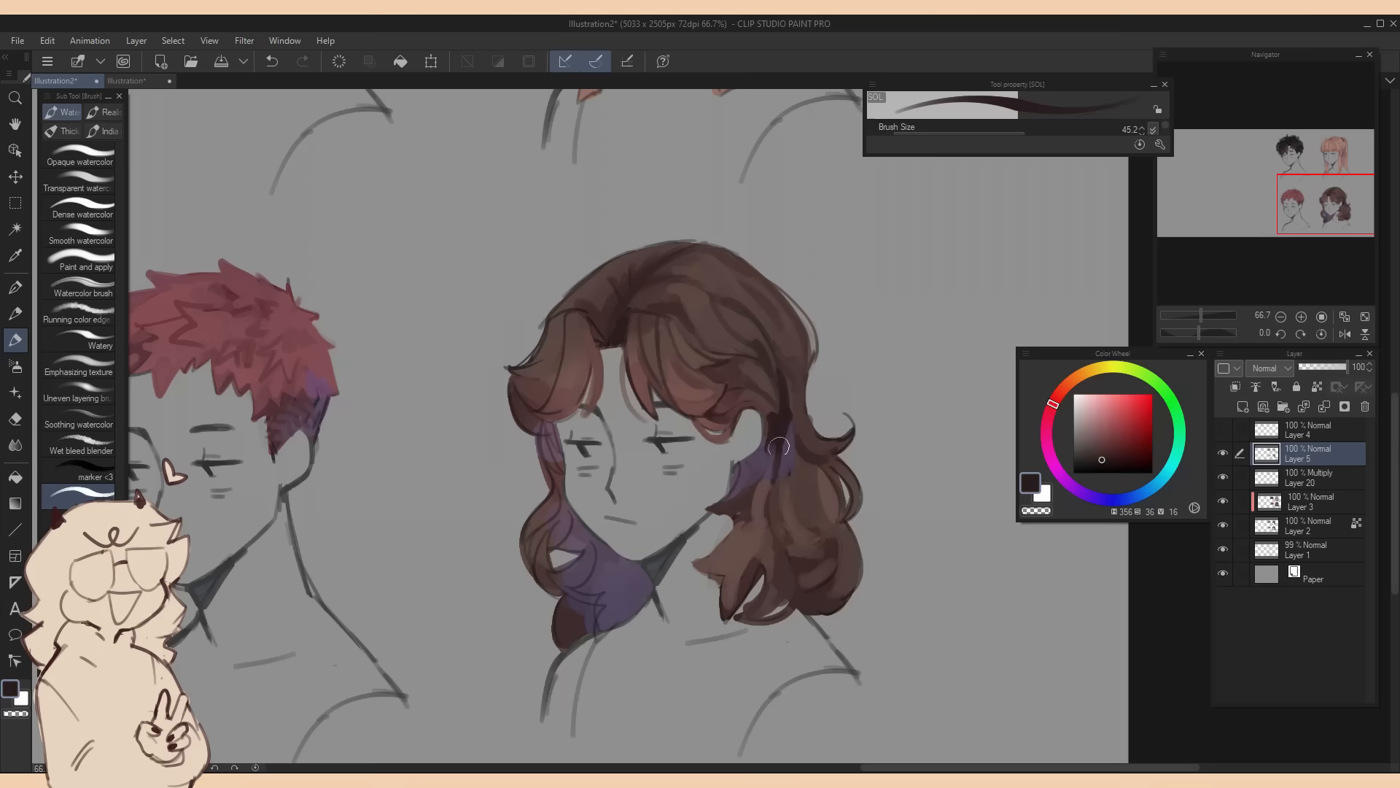
Build up the curled lower lock beside the neck with light and dark brown strands, including those below the ear
alt+click(744, 558)
drag(690, 558, 764, 638)
alt+click(752, 515)
drag(746, 543, 731, 587)
alt+click(766, 510)
drag(753, 467, 743, 511)
alt+click(779, 456)
scroll(779, 457, down, 3)
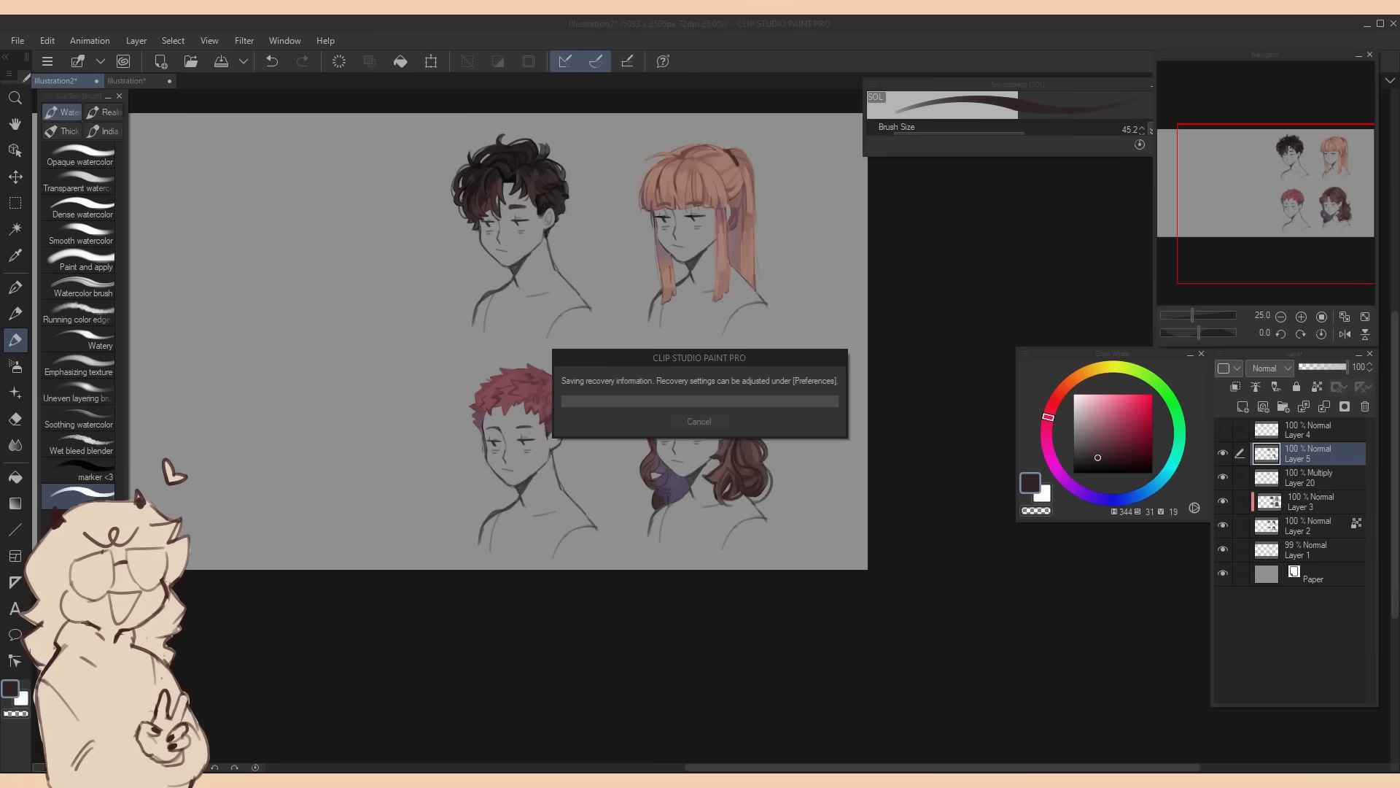
scroll(685, 452, up, 3)
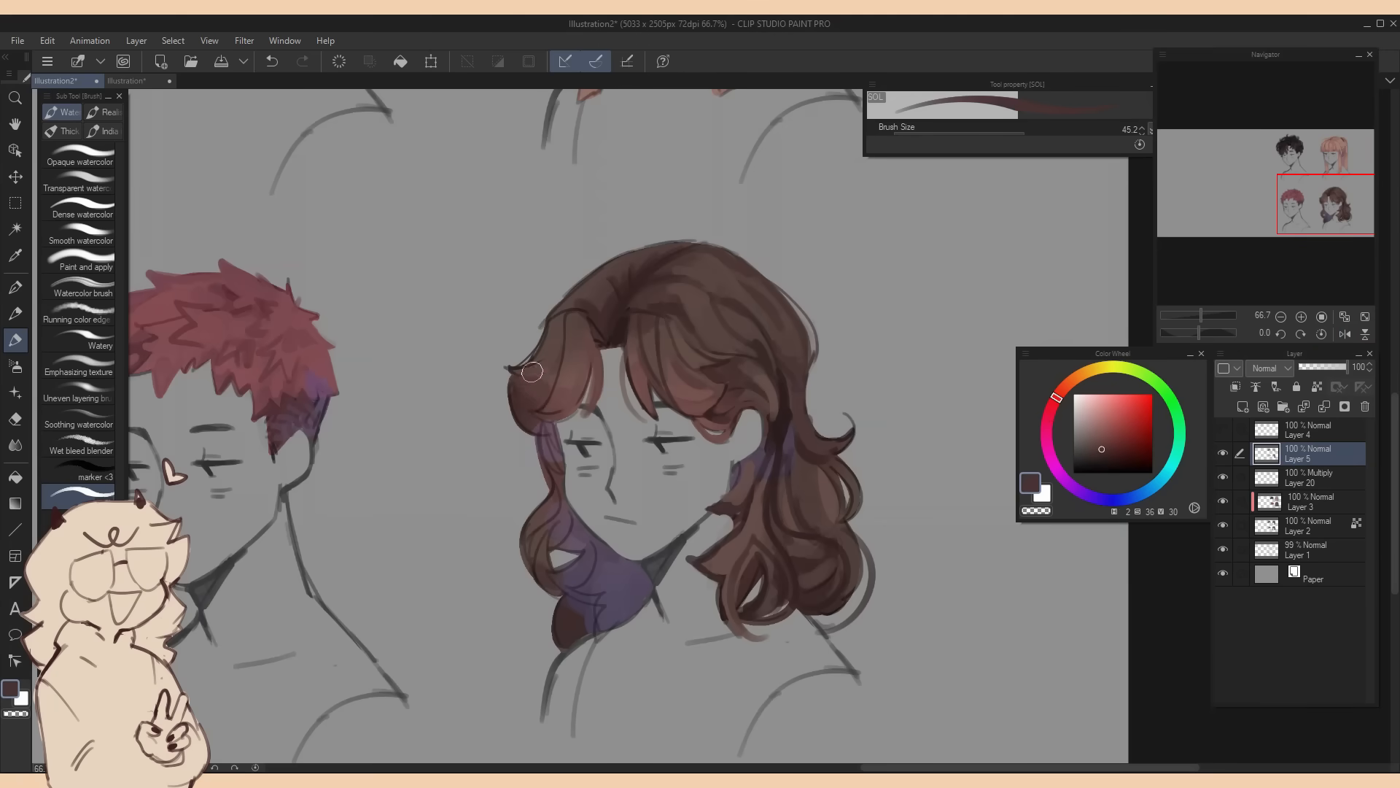
Paint a sampled dark brown strand curving along the front bangs lock from the parting
alt+click(611, 335)
mouse_move(555, 319)
mouse_down()
mouse_move(528, 393)
mouse_move(532, 379)
mouse_move(599, 386)
mouse_up()
alt+click(609, 337)
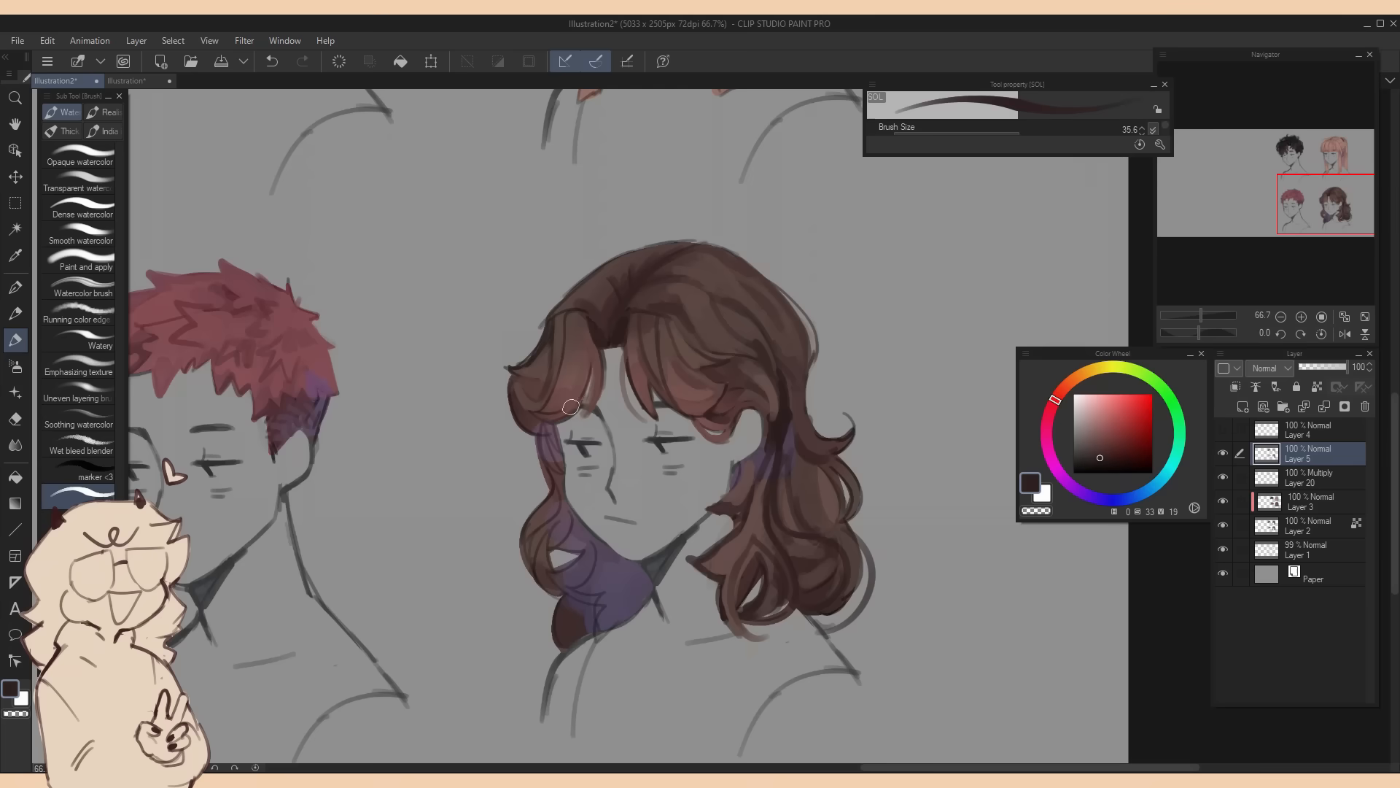
Paint the outer curve of the far-side lock beside the cheek, adding a loose strand around its curl
alt+click(552, 484)
mouse_move(547, 521)
mouse_down()
mouse_move(522, 562)
mouse_move(535, 531)
mouse_up()
alt+click(539, 576)
drag(518, 540, 555, 607)
Add thin loose strands outside the front bangs' curl and along the crown's front edge
drag(508, 383, 526, 436)
alt+click(634, 274)
drag(624, 248, 575, 285)
alt+click(573, 283)
Paint a looping strand beneath the ear and a long strand down the outer back locks
alt+click(632, 397)
mouse_move(741, 477)
mouse_down()
mouse_move(706, 561)
mouse_move(697, 529)
mouse_up()
alt+click(731, 503)
key(h)
alt+click(639, 442)
drag(630, 464, 603, 538)
alt+click(625, 482)
alt+click(594, 599)
key(h)
Paint sampled browns over the purple far-side lock beneath the chin with a brush about 54 in size
key(])
alt+click(567, 549)
alt+click(579, 545)
drag(592, 553, 593, 614)
alt+click(576, 603)
alt+click(563, 556)
drag(564, 558, 569, 595)
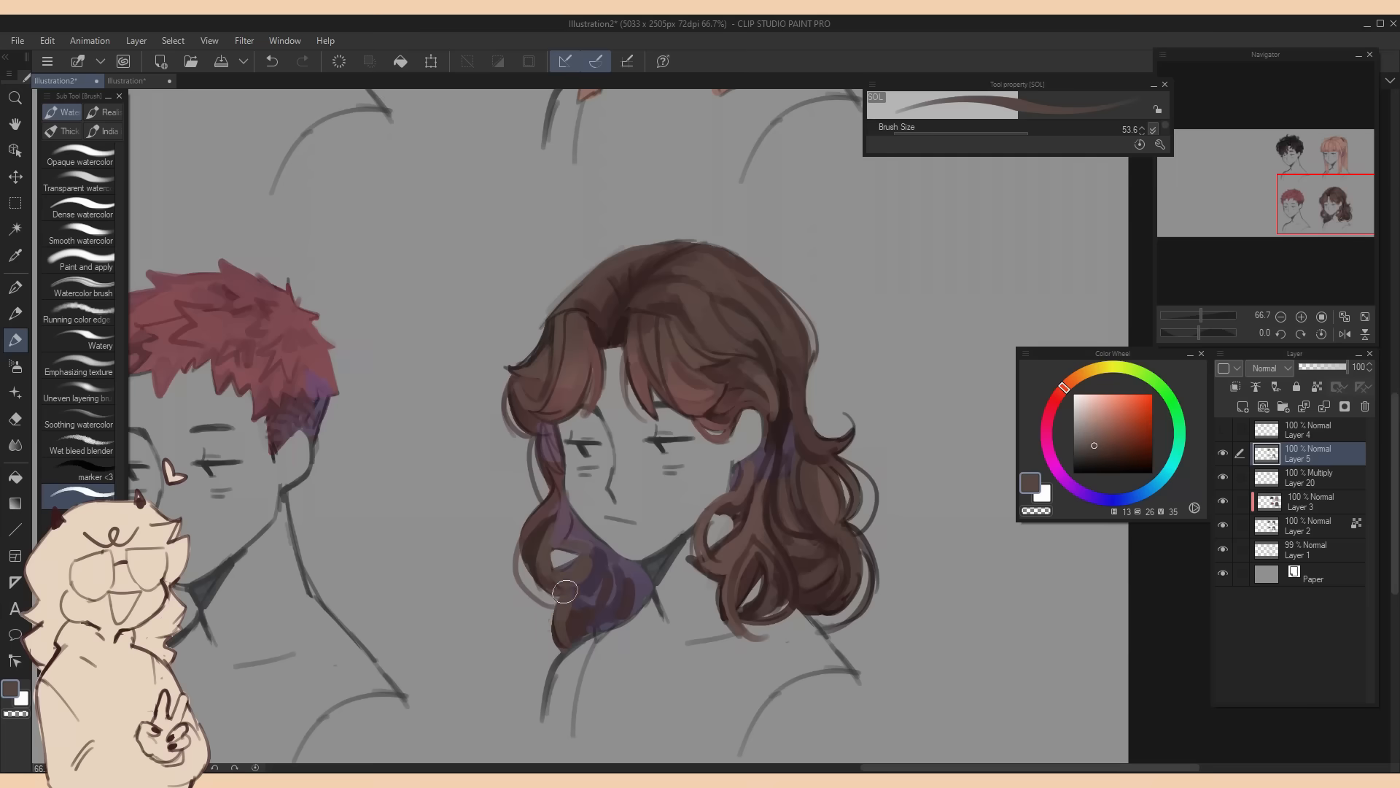
Add a strand along the front bangs' outer edge and check the hair with the canvas mirrored
drag(573, 294, 517, 375)
key(ctrl+minus)
key(ctrl+minus)
key(h)
key(ctrl+plus)
key(h)
alt+click(635, 548)
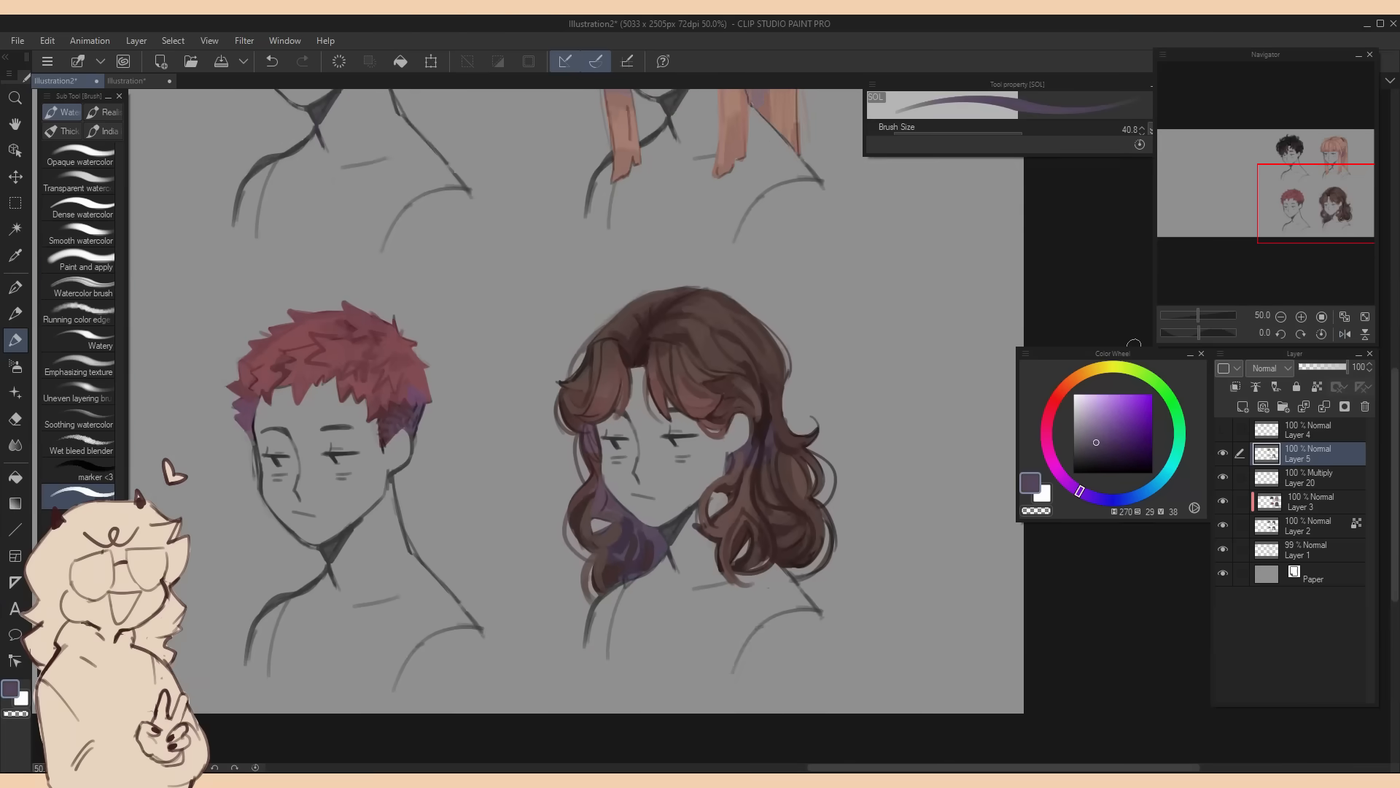
Draw pale tan glasses on the brown-haired head on a new layer, using a brush about 25 in size
click(1243, 407)
click(1082, 374)
click(1099, 405)
scroll(735, 474, up, 2)
key([)
mouse_move(588, 294)
mouse_down()
mouse_move(695, 316)
mouse_move(701, 334)
mouse_up()
key(ctrl+z)
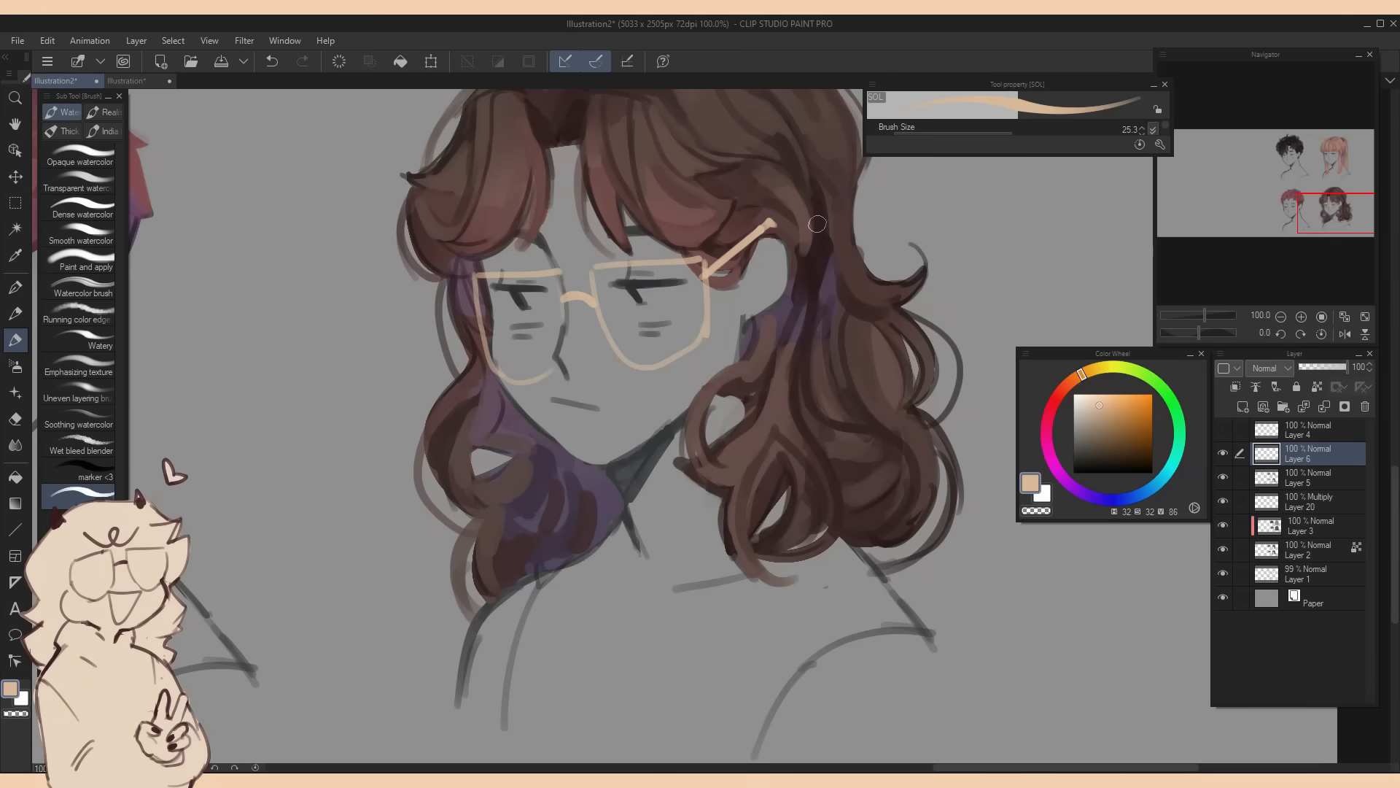
Paint a near-black choker across the pink ponytail head's neck with a brush about 42 in size
scroll(786, 234, up, 3)
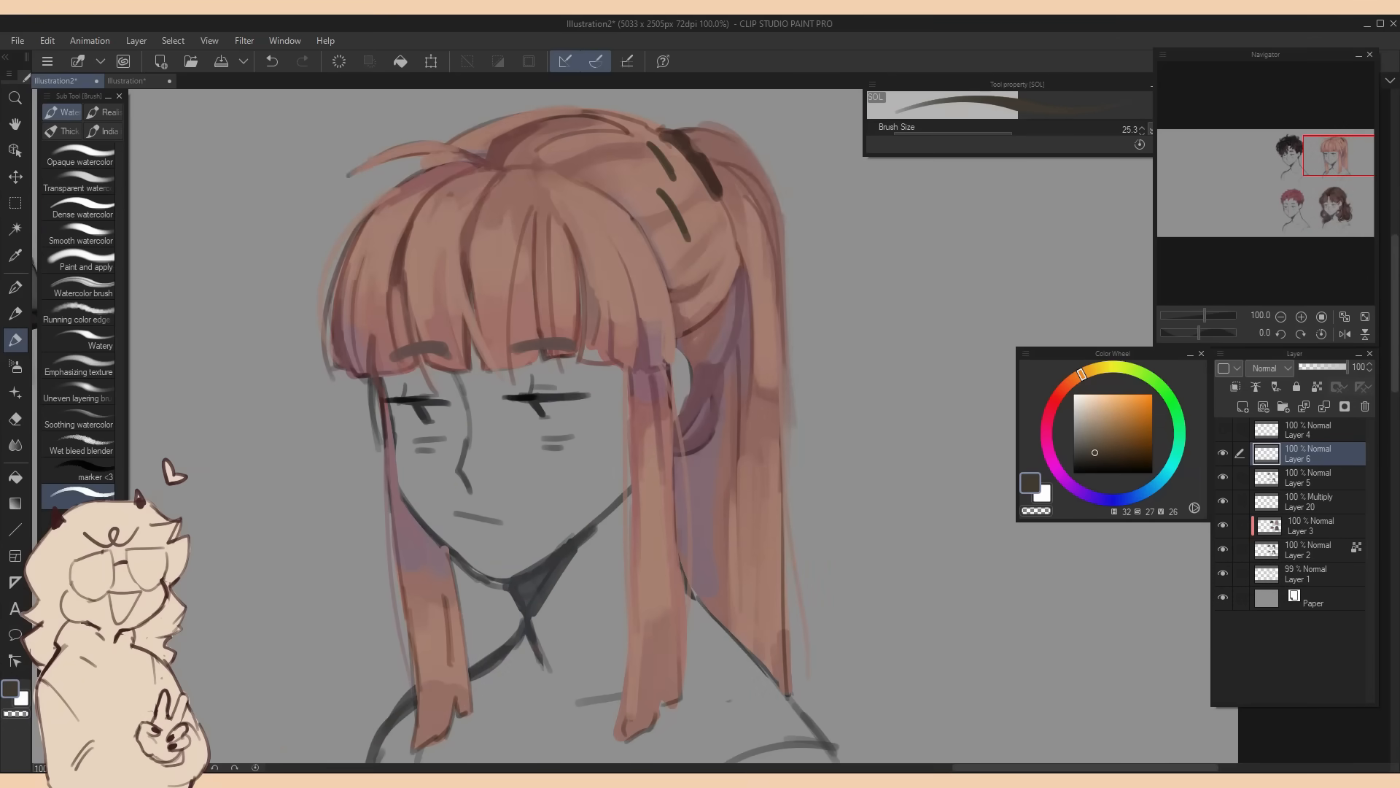
click(1084, 462)
click(1022, 130)
drag(534, 629, 625, 585)
Paint a near-black turtleneck collar on the dark curly-haired head and enlarge the brush to fill in the shoulders
scroll(722, 293, down, 2)
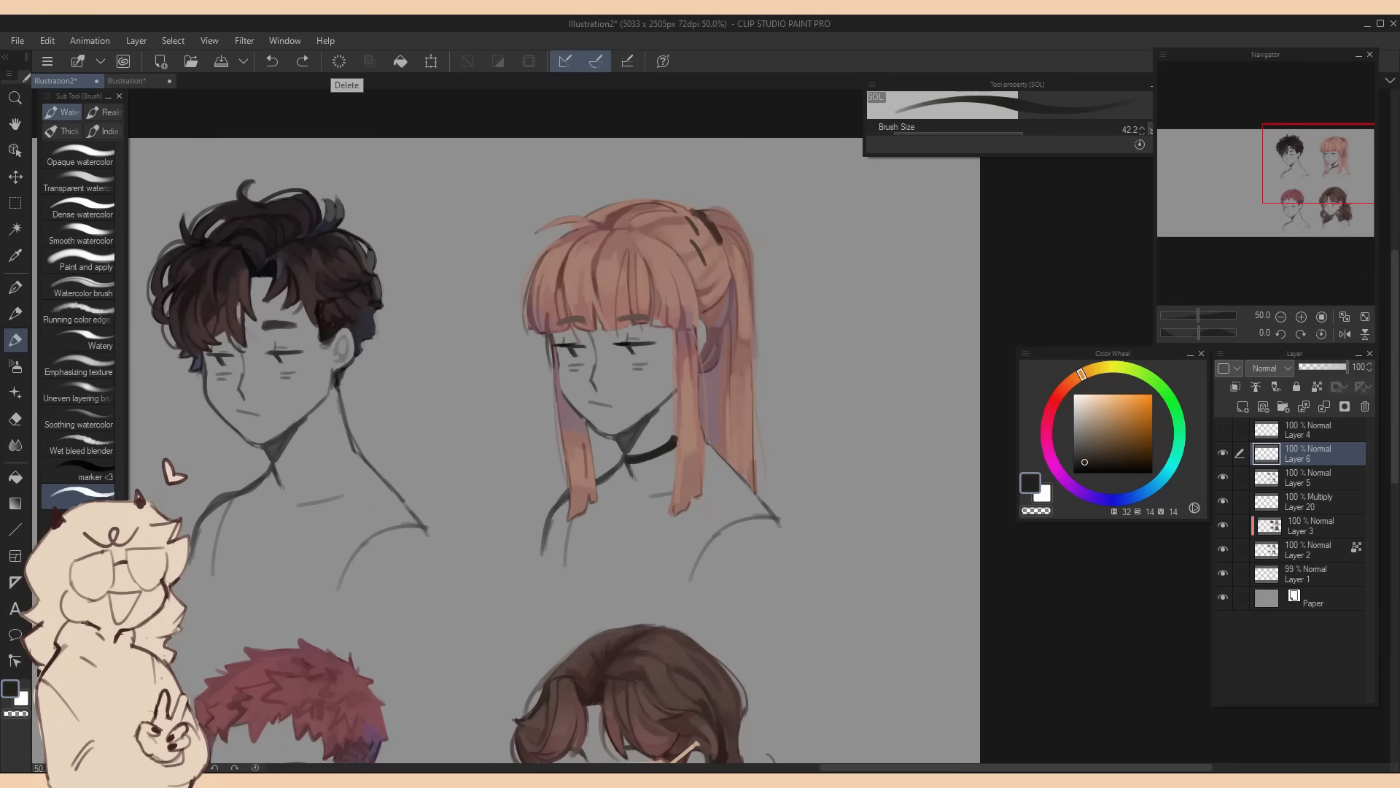
drag(350, 423, 594, 411)
drag(519, 446, 587, 404)
drag(571, 441, 592, 432)
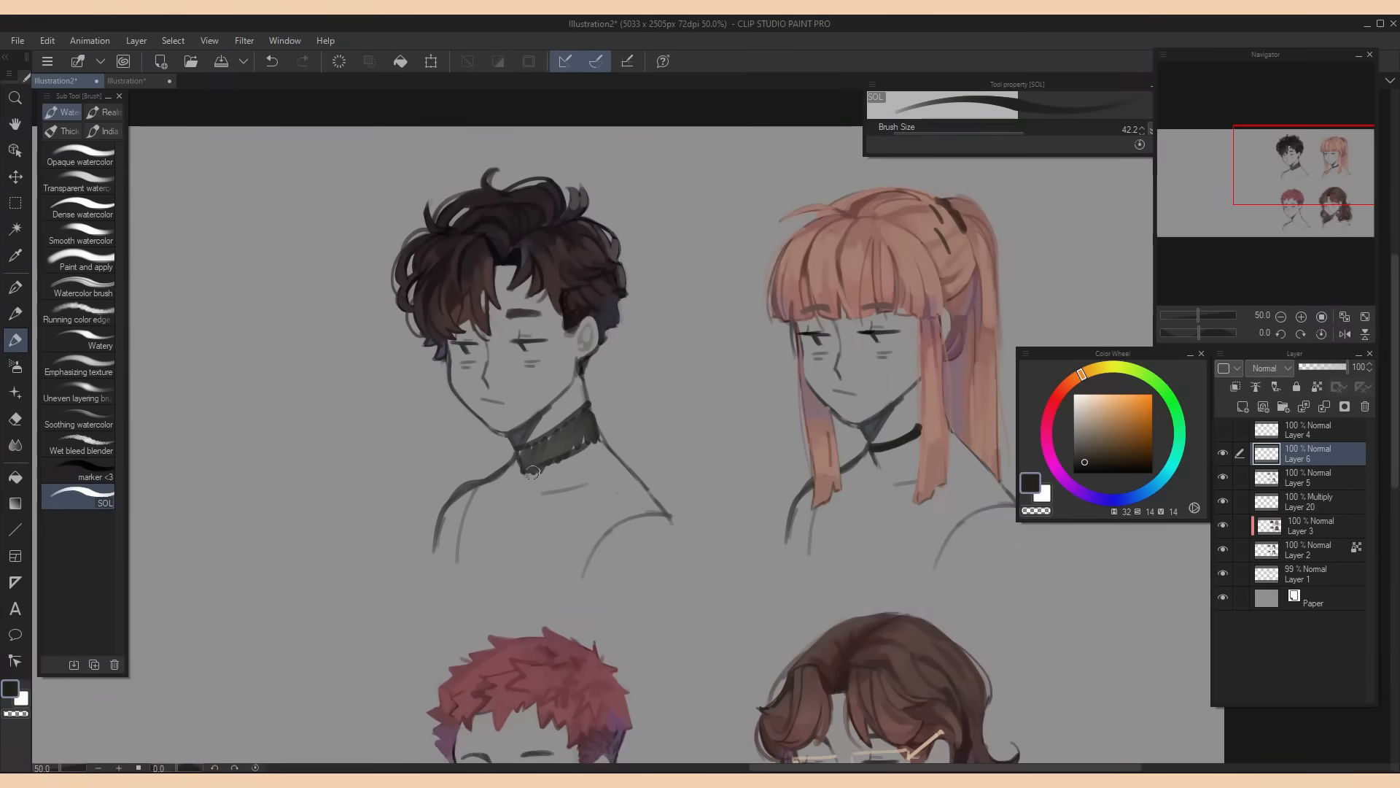
mouse_move(520, 467)
mouse_down()
mouse_move(597, 442)
mouse_move(546, 511)
mouse_move(570, 471)
mouse_up()
click(1031, 130)
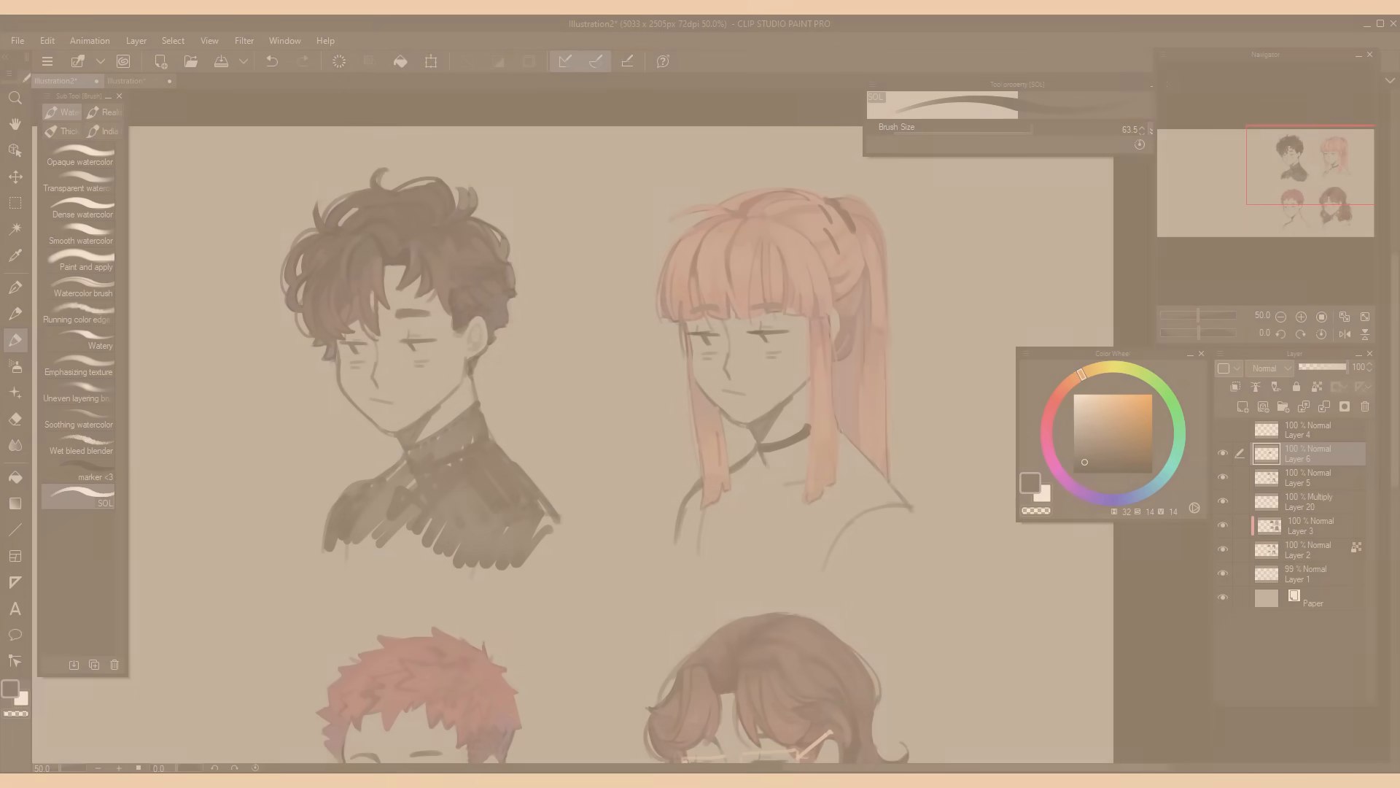